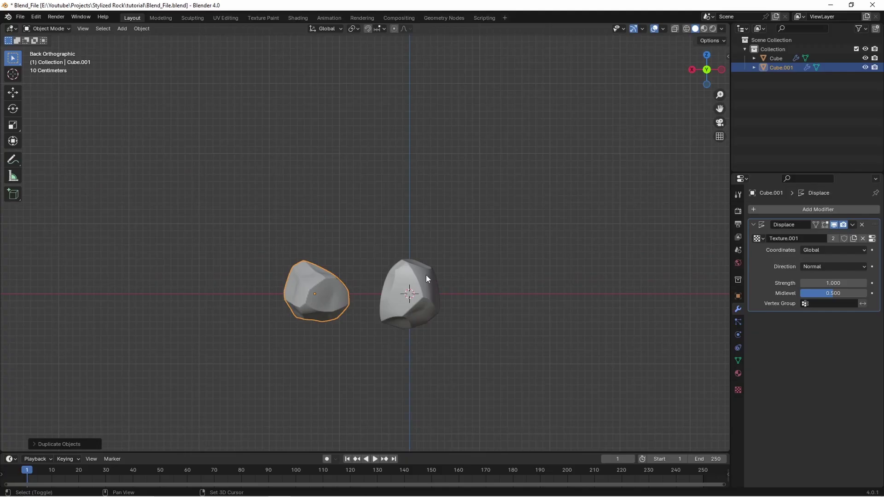
{"action": "key", "text": "s"}
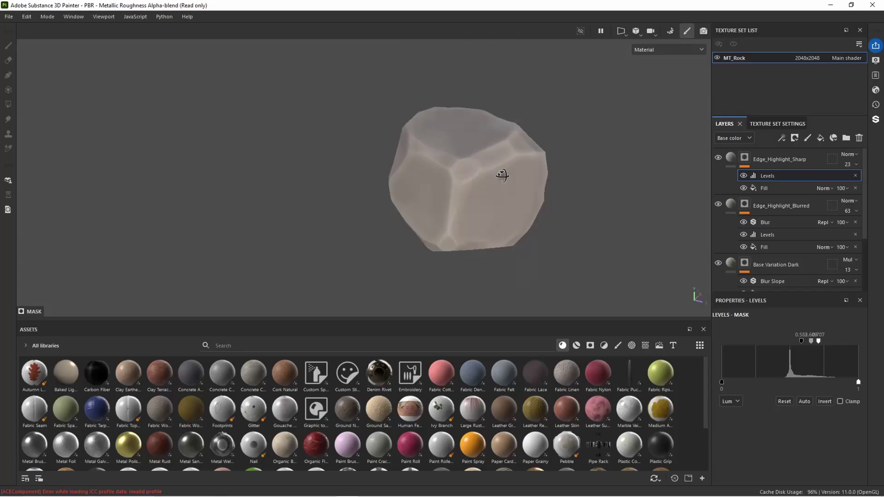
{"action": "left_click_drag", "start_coordinate": [504, 181], "coordinate": [485, 172], "text": "alt"}
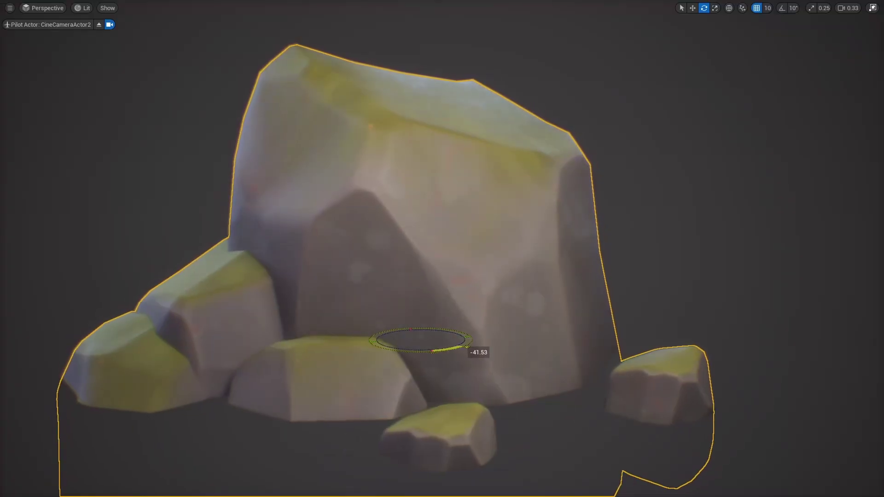
{"action": "left_click_drag", "start_coordinate": [463, 350], "coordinate": [475, 338]}
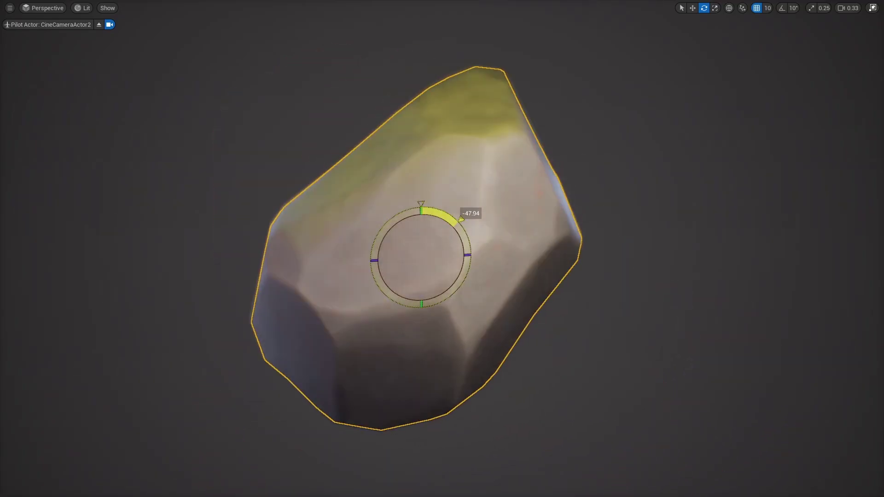
{"action": "mouse_move", "coordinate": [457, 213]}
{"action": "left_mouse_down"}
{"action": "mouse_move", "coordinate": [473, 266]}
{"action": "mouse_move", "coordinate": [445, 302]}
{"action": "mouse_move", "coordinate": [417, 308]}
{"action": "mouse_move", "coordinate": [382, 293]}
{"action": "mouse_move", "coordinate": [367, 268]}
{"action": "left_mouse_up"}
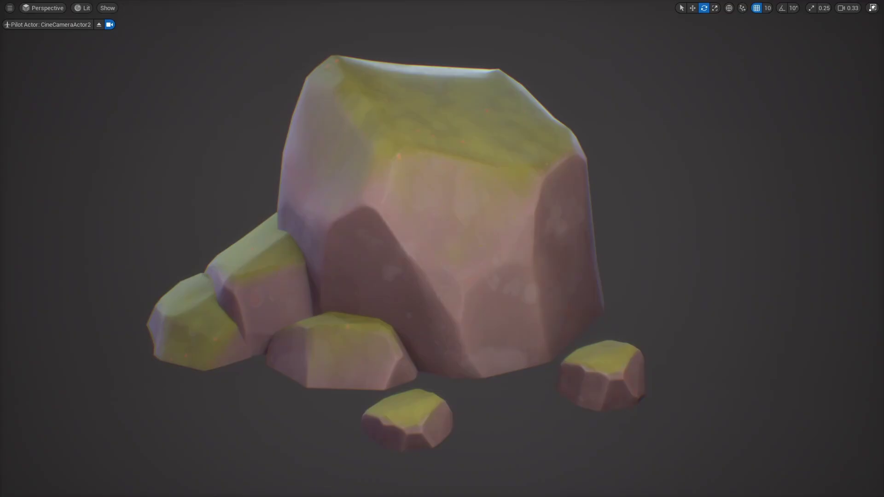
{"action": "left_click", "coordinate": [434, 304]}
{"action": "key", "text": "w"}
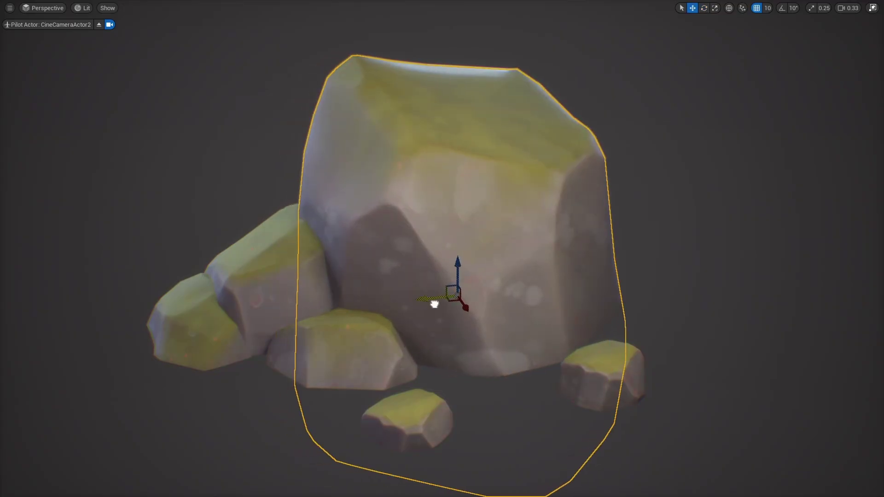
{"action": "left_click_drag", "start_coordinate": [434, 304], "coordinate": [495, 275]}
{"action": "key", "text": "r"}
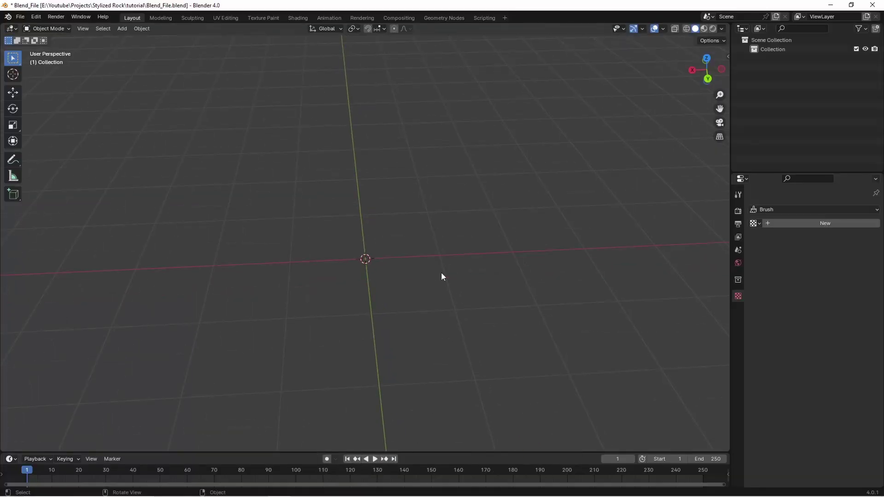
- Add a cube mesh to the empty scene
{"action": "key", "text": "shift+a"}
{"action": "mouse_move", "coordinate": [441, 273]}
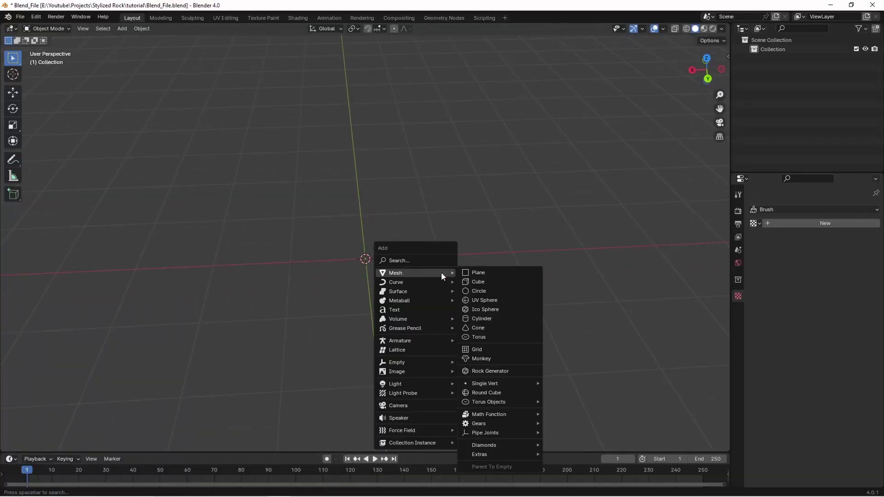
{"action": "left_click", "coordinate": [479, 281]}
{"action": "middle_click_drag", "start_coordinate": [426, 262], "coordinate": [507, 270]}
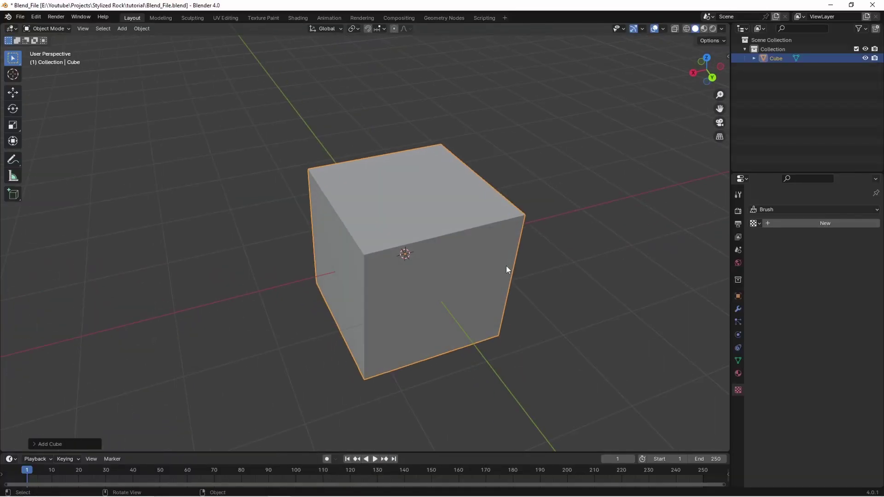
- Add a Subdivision Surface modifier to the cube
{"action": "left_click", "coordinate": [739, 310]}
{"action": "left_click", "coordinate": [780, 211]}
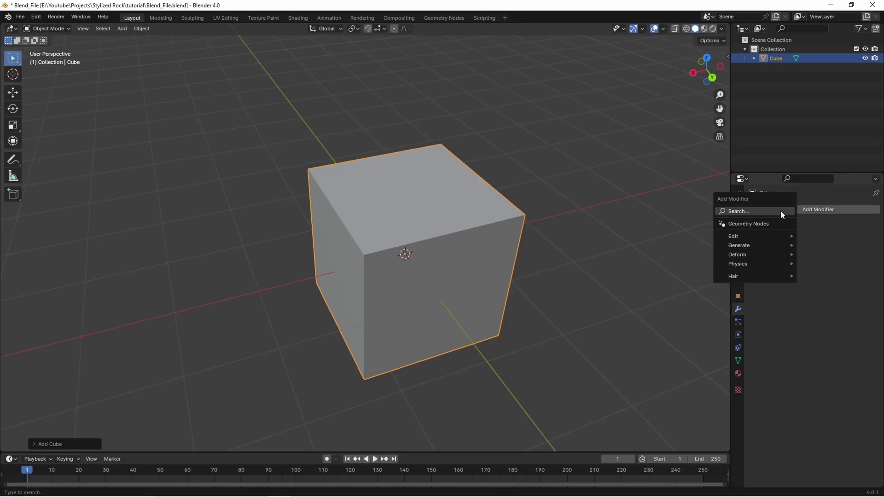
{"action": "type", "text": "s"}
{"action": "left_click", "coordinate": [732, 227]}
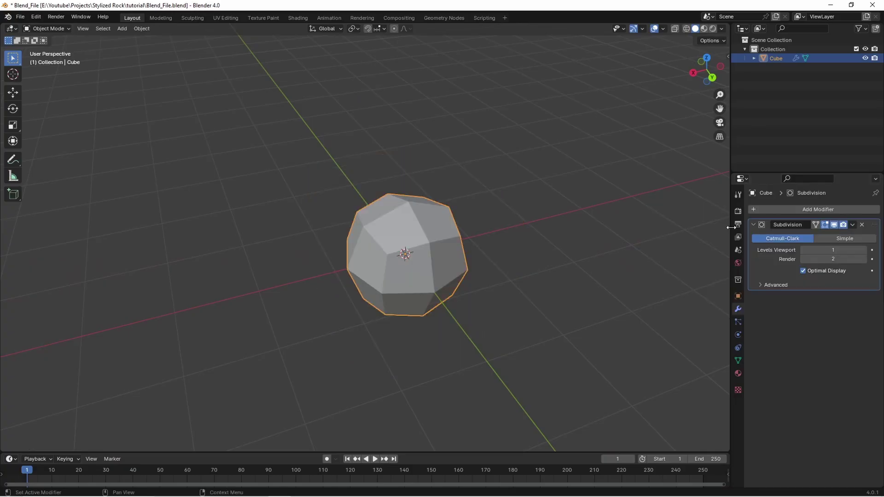
- Set the Subdivision modifier's viewport levels to 6 and apply it to the cube
{"action": "left_click", "coordinate": [865, 250]}
{"action": "left_click", "coordinate": [865, 250]}
{"action": "left_click", "coordinate": [865, 250]}
{"action": "left_click", "coordinate": [865, 250]}
{"action": "left_click", "coordinate": [865, 250]}
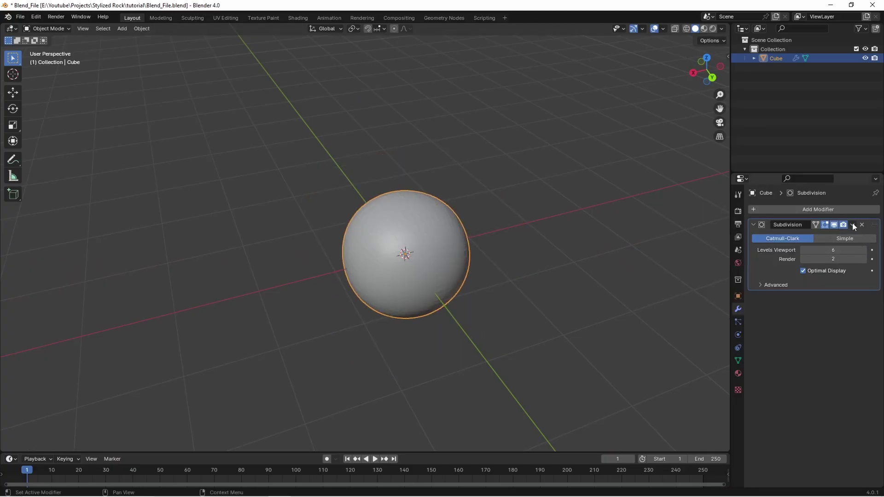
{"action": "left_click", "coordinate": [853, 225]}
{"action": "left_click", "coordinate": [808, 236]}
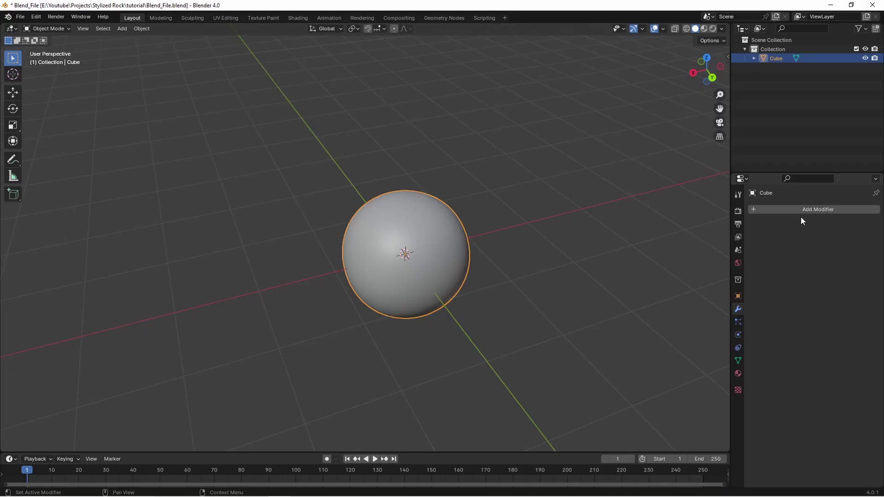
- Add a Displace modifier to the subdivided cube and create a new texture for it
{"action": "left_click", "coordinate": [803, 211]}
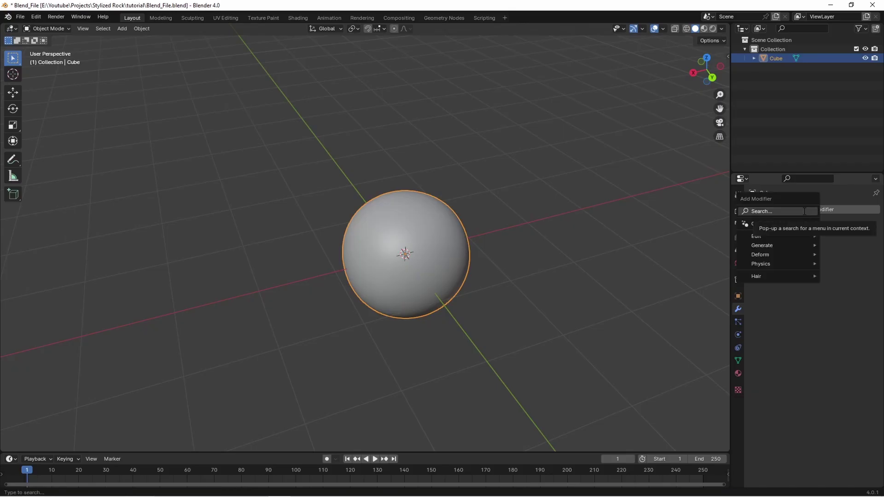
{"action": "left_click", "coordinate": [804, 212]}
{"action": "type", "text": "displac"}
{"action": "key", "text": "Return"}
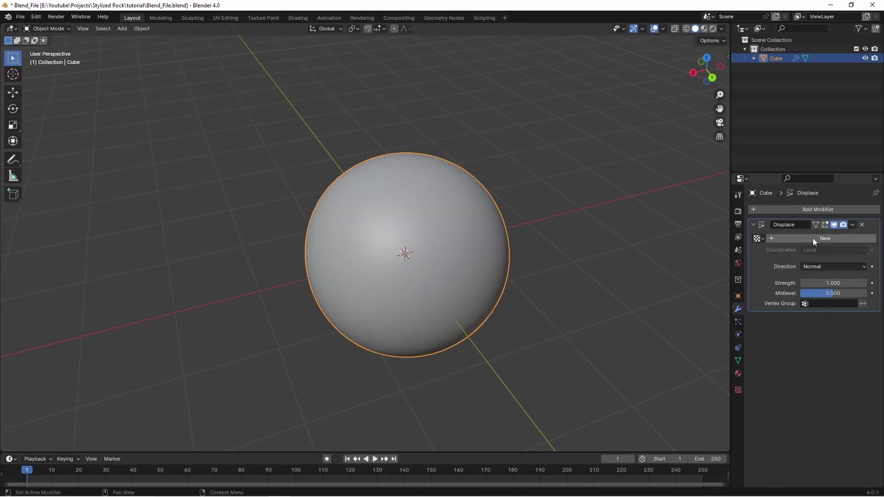
{"action": "left_click", "coordinate": [818, 237]}
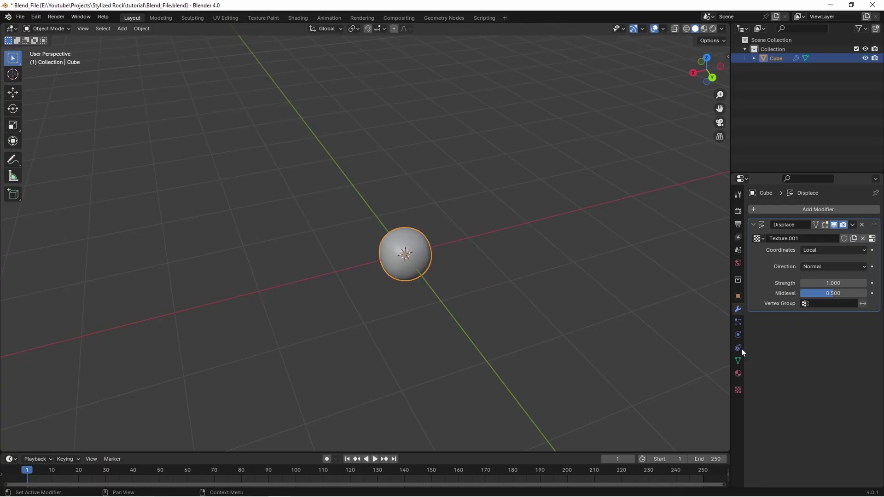
- Set the displacement texture's type to Voronoi
{"action": "left_click", "coordinate": [739, 391]}
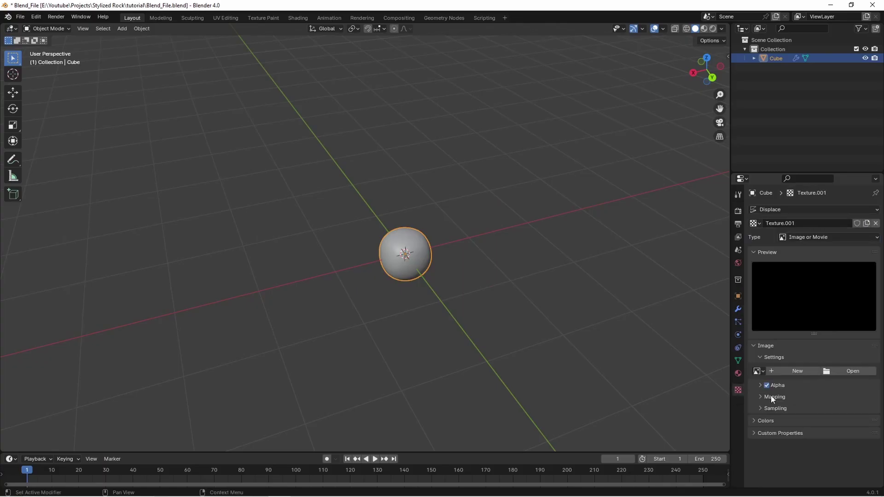
{"action": "left_click", "coordinate": [812, 237]}
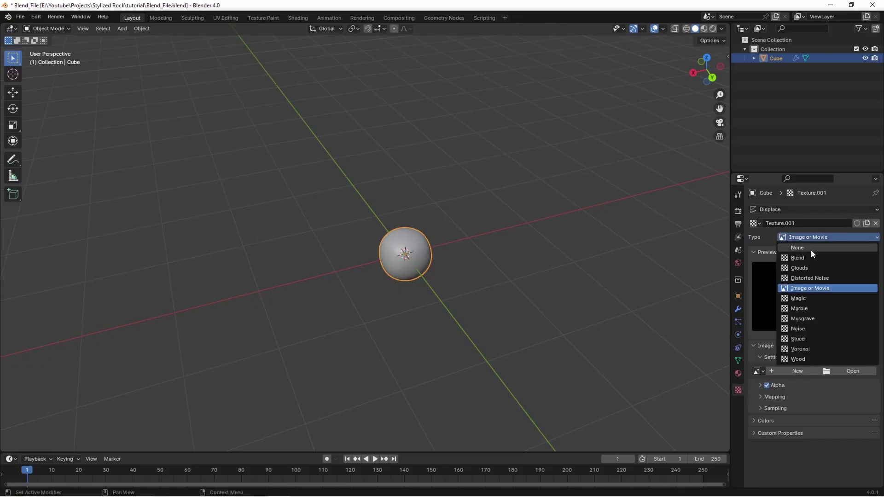
{"action": "left_click", "coordinate": [812, 348]}
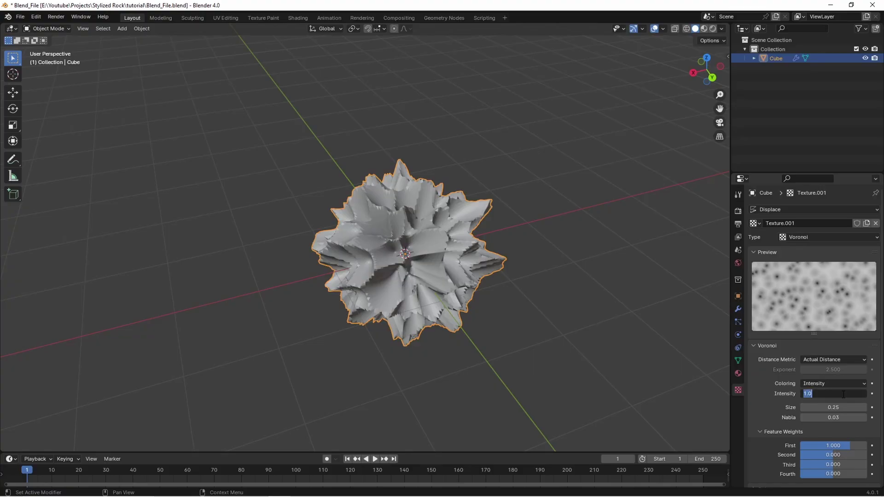
- Set the Voronoi texture's noise size to 1.00
{"action": "key", "text": "Return"}
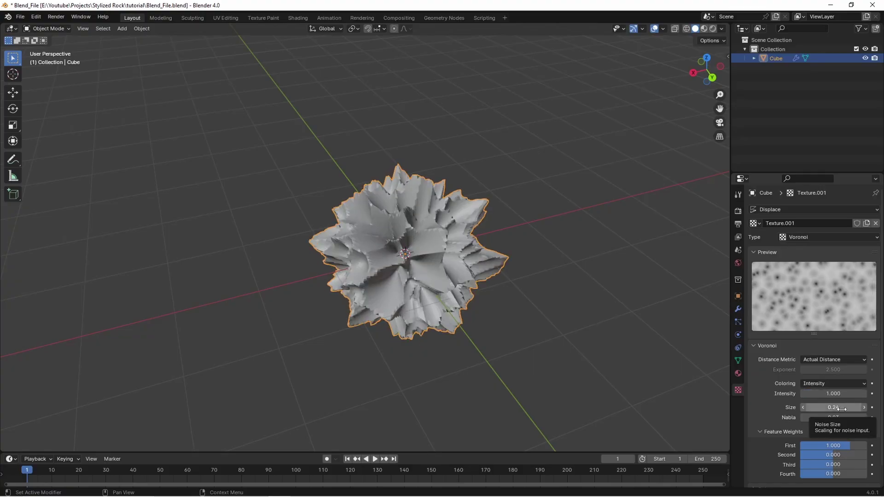
{"action": "left_click", "coordinate": [843, 408]}
{"action": "type", "text": "1"}
{"action": "key", "text": "Return"}
- Set the Voronoi distance metric to Distance Squared and its intensity to 0.300
{"action": "left_click", "coordinate": [833, 359]}
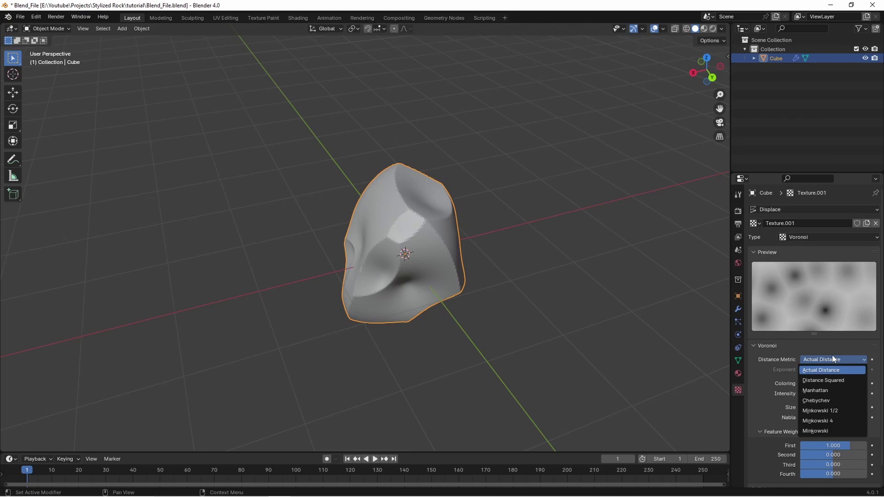
{"action": "left_click", "coordinate": [824, 380]}
{"action": "middle_click_drag", "start_coordinate": [599, 322], "coordinate": [532, 356]}
{"action": "left_click_drag", "start_coordinate": [833, 394], "coordinate": [817, 393], "text": "ctrl"}
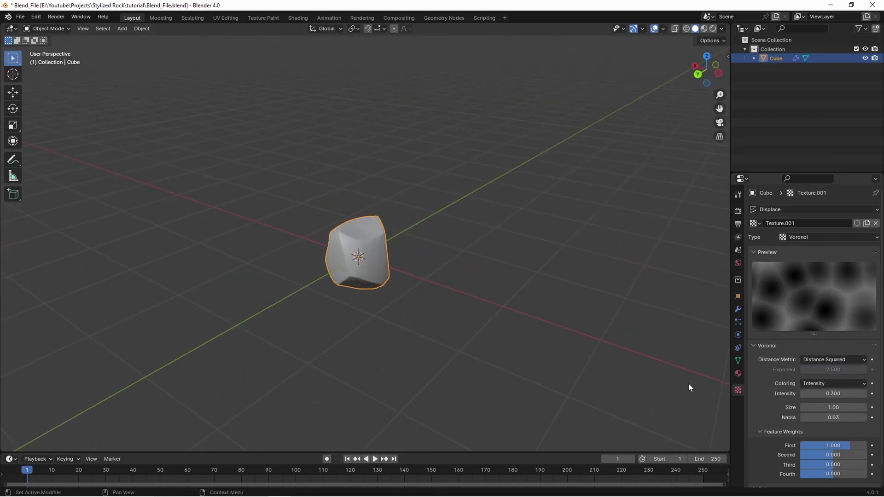
{"action": "middle_click_drag", "start_coordinate": [689, 366], "coordinate": [722, 315]}
- Switch the Displace modifier's texture coordinates to Global
{"action": "left_click", "coordinate": [739, 310]}
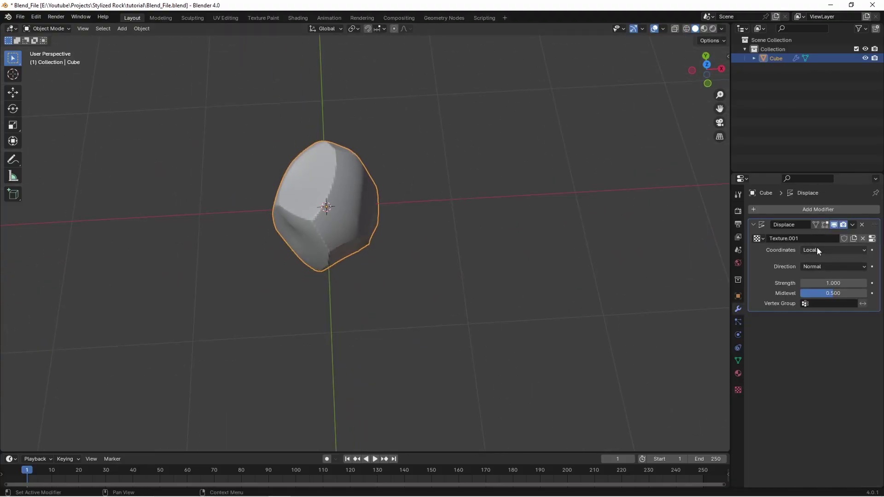
{"action": "left_click", "coordinate": [817, 250]}
{"action": "left_click", "coordinate": [816, 275]}
- Duplicate the rock in the top view, place the copy beside the original, and start scaling it from the back view
{"action": "key", "text": "KP_7"}
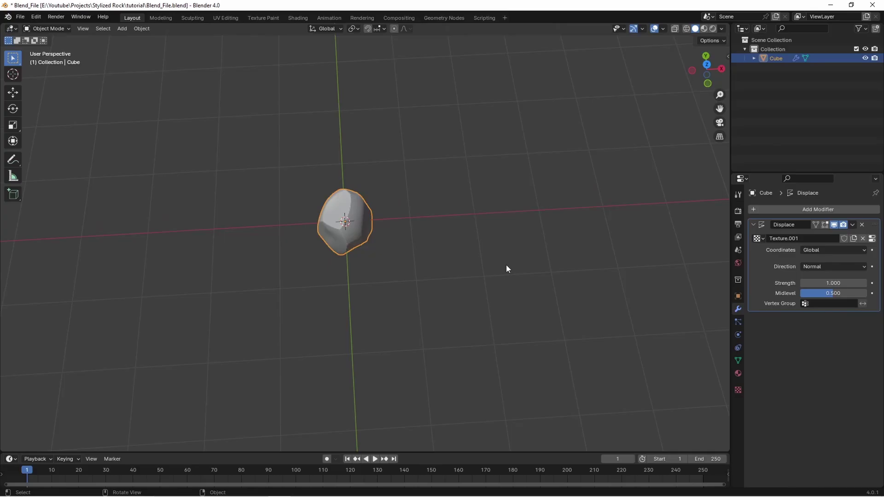
{"action": "key", "text": "shift+d"}
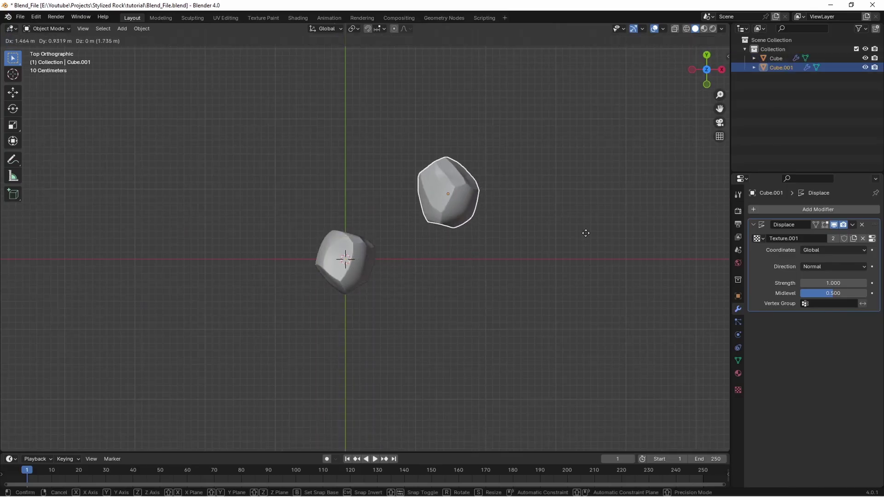
{"action": "left_click", "coordinate": [579, 219]}
{"action": "middle_click_drag", "start_coordinate": [579, 218], "coordinate": [456, 233]}
{"action": "key", "text": "ctrl+KP_1"}
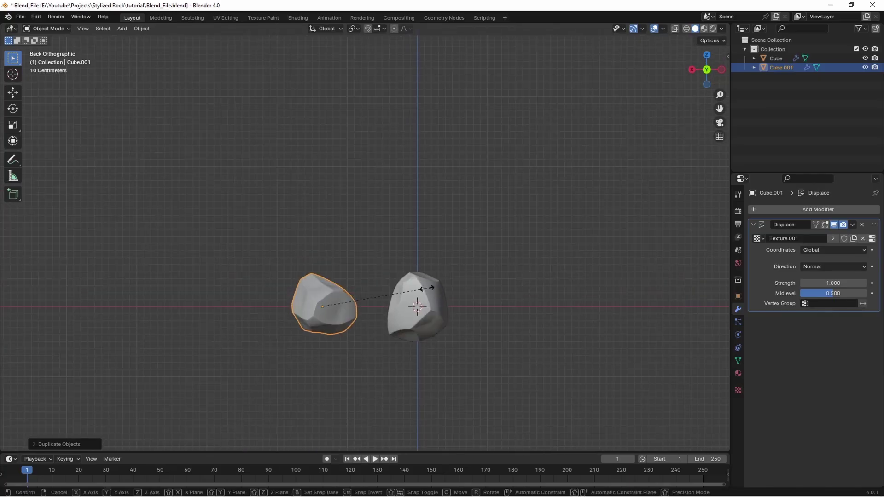
{"action": "key", "text": "s"}
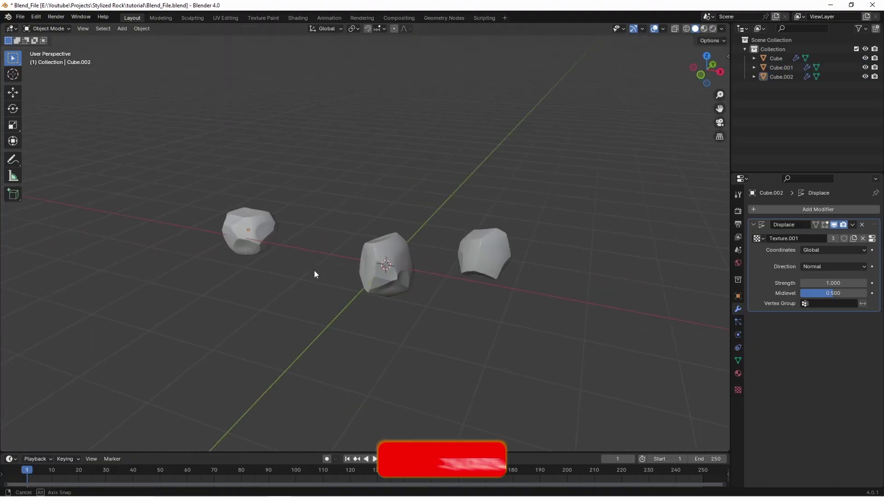
- Delete the two duplicated rocks on either side of the original
{"action": "middle_click_drag", "start_coordinate": [314, 270], "coordinate": [275, 267], "text": "shift"}
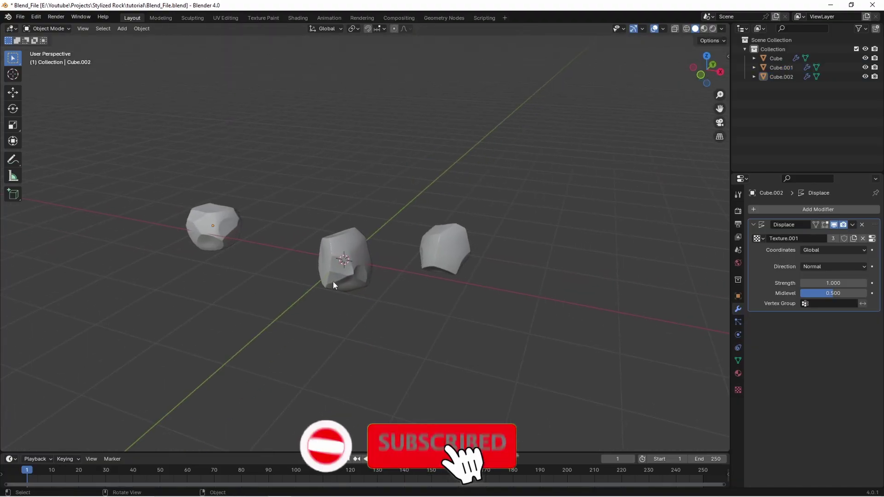
{"action": "mouse_move", "coordinate": [416, 275]}
{"action": "middle_mouse_down"}
{"action": "mouse_move", "coordinate": [410, 265]}
{"action": "mouse_move", "coordinate": [425, 271]}
{"action": "middle_mouse_up"}
{"action": "left_click", "coordinate": [436, 232]}
{"action": "left_click", "coordinate": [193, 221], "text": "shift"}
{"action": "key", "text": "Delete"}
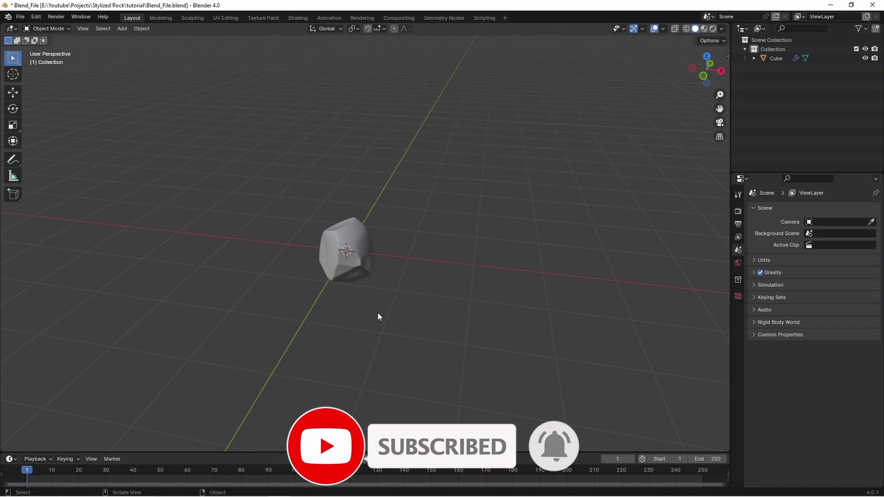
- Apply the Displace modifier to the remaining rock
{"action": "left_click", "coordinate": [363, 272]}
{"action": "left_click", "coordinate": [852, 224]}
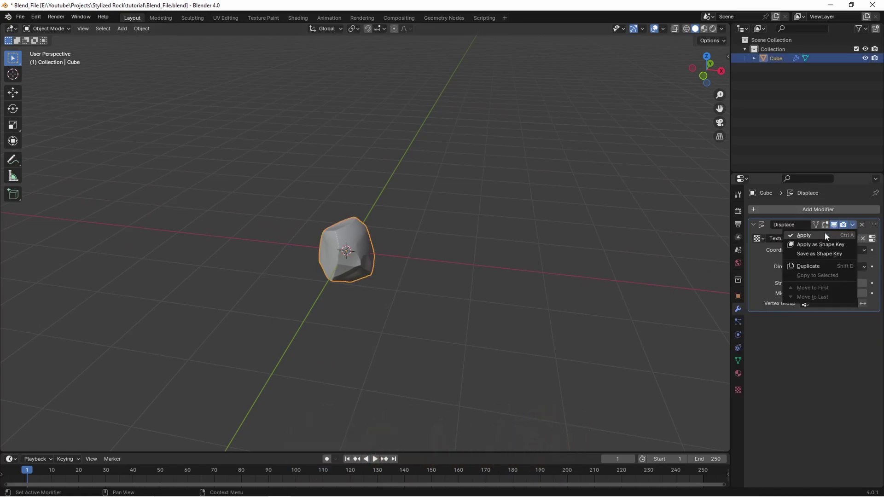
{"action": "left_click", "coordinate": [826, 234]}
{"action": "middle_click_drag", "start_coordinate": [450, 257], "coordinate": [475, 248]}
{"action": "scroll", "coordinate": [475, 248], "scroll_direction": "up", "scroll_amount": 4}
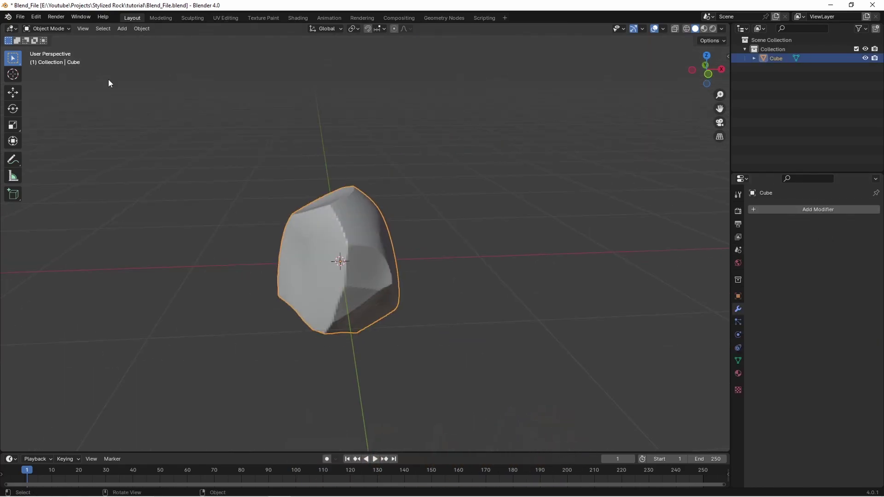
{"action": "left_click", "coordinate": [59, 29]}
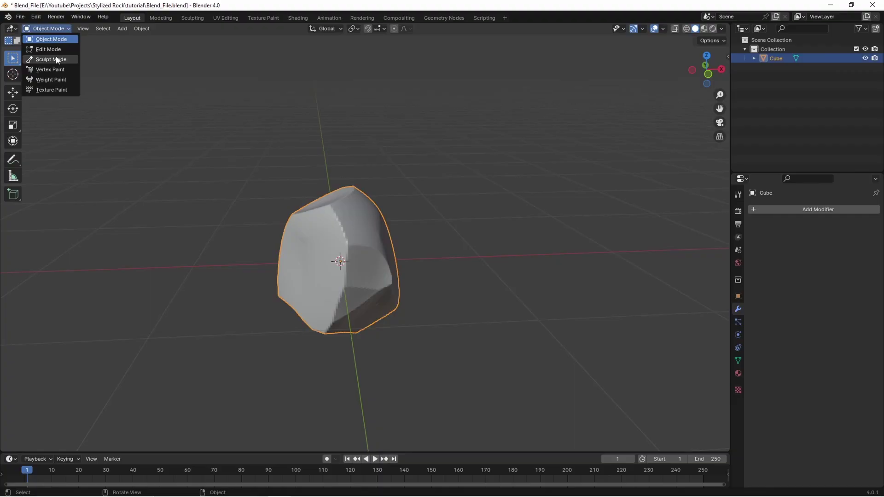
{"action": "left_click", "coordinate": [52, 59]}
{"action": "left_click", "coordinate": [42, 31]}
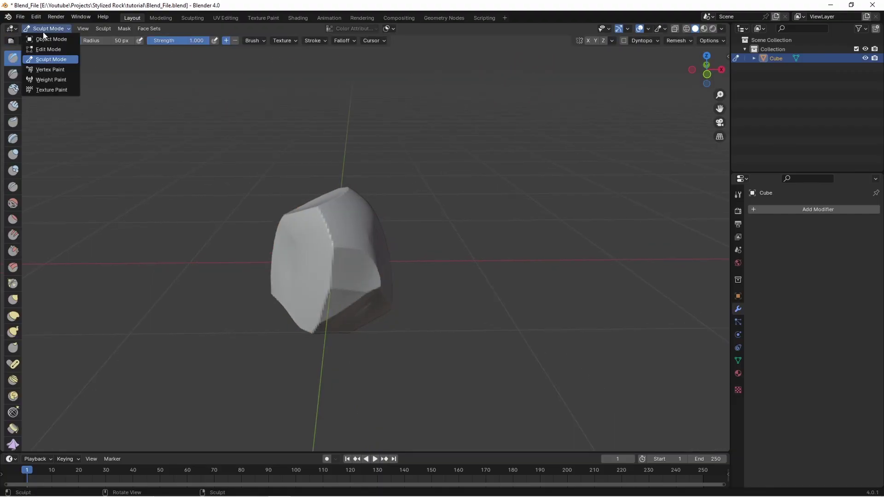
{"action": "left_click", "coordinate": [46, 38]}
- Apply the rock's object transforms in Object Mode
{"action": "left_click", "coordinate": [141, 29]}
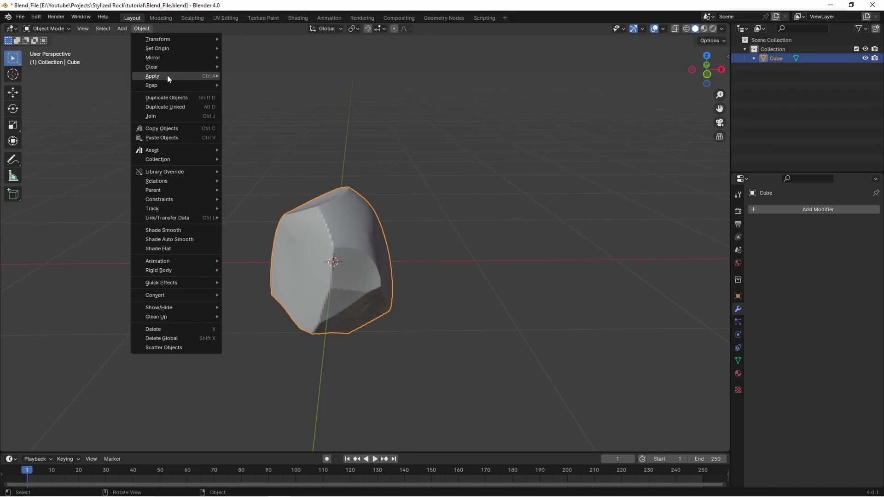
{"action": "mouse_move", "coordinate": [167, 75]}
{"action": "left_click", "coordinate": [262, 103]}
{"action": "mouse_move", "coordinate": [346, 148]}
{"action": "middle_mouse_down"}
{"action": "mouse_move", "coordinate": [388, 150]}
{"action": "mouse_move", "coordinate": [364, 139]}
{"action": "mouse_move", "coordinate": [368, 127]}
{"action": "mouse_move", "coordinate": [245, 144]}
{"action": "middle_mouse_up"}
- Put the rock into Sculpt Mode and choose the Scrape/Peaks brush
{"action": "left_click", "coordinate": [68, 28]}
{"action": "left_click", "coordinate": [60, 59]}
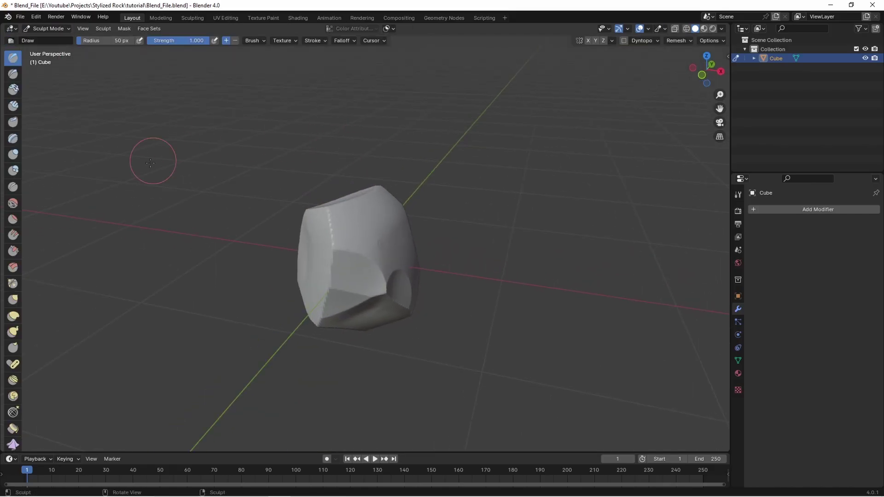
{"action": "left_click", "coordinate": [13, 252]}
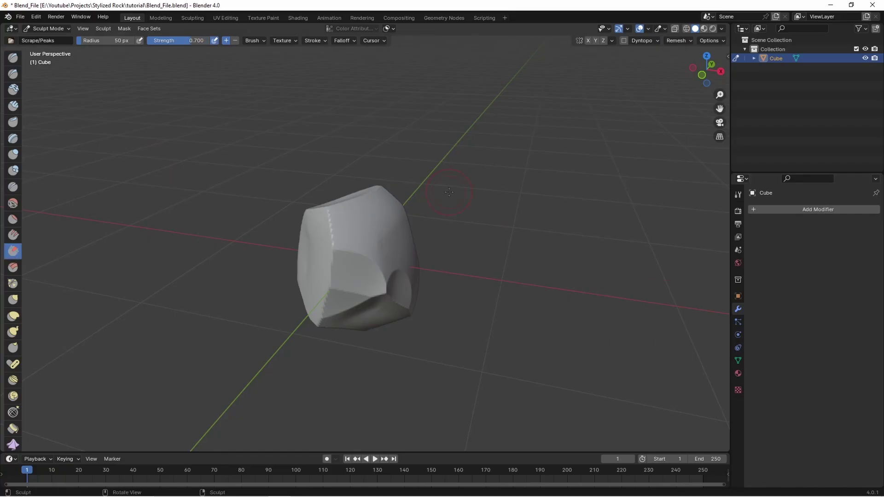
- Duplicate the Scrape/Peaks brush and name the copy Planar_Brush
{"action": "left_click", "coordinate": [738, 196]}
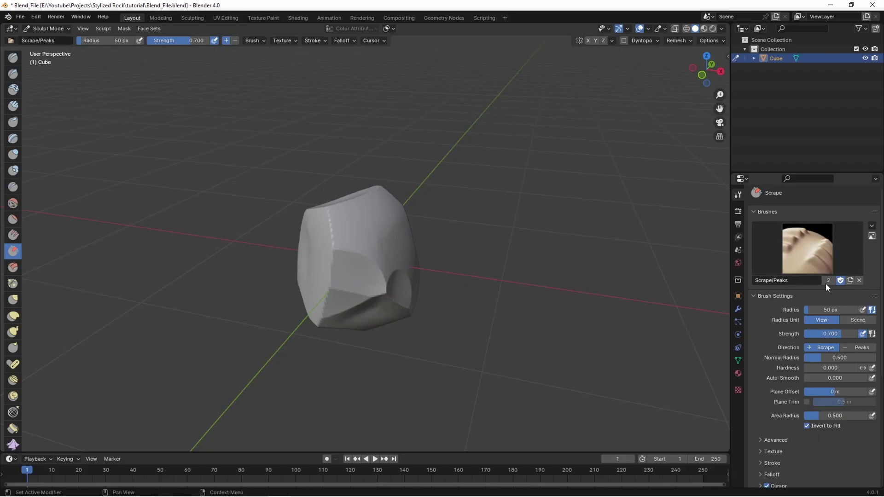
{"action": "left_click", "coordinate": [850, 281]}
{"action": "middle_click_drag", "start_coordinate": [462, 235], "coordinate": [481, 234]}
{"action": "scroll", "coordinate": [481, 235], "scroll_direction": "up", "scroll_amount": 4}
{"action": "middle_click_drag", "start_coordinate": [522, 262], "coordinate": [530, 239], "text": "shift"}
{"action": "scroll", "coordinate": [529, 240], "scroll_direction": "down", "scroll_amount": 3}
{"action": "scroll", "coordinate": [765, 369], "scroll_direction": "down", "scroll_amount": 4}
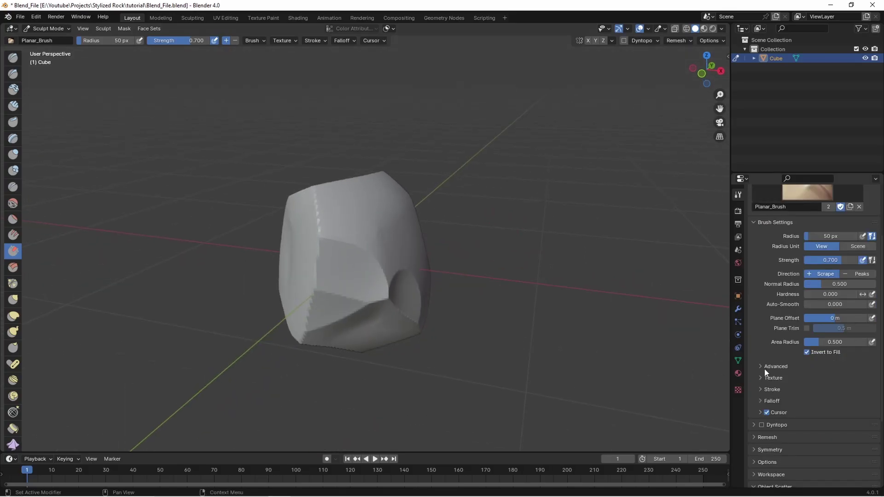
- Enable the Original Normal and Plane options in the brush's advanced settings
{"action": "left_click", "coordinate": [761, 368]}
{"action": "scroll", "coordinate": [759, 369], "scroll_direction": "down", "scroll_amount": 4}
{"action": "scroll", "coordinate": [759, 374], "scroll_direction": "down", "scroll_amount": 1}
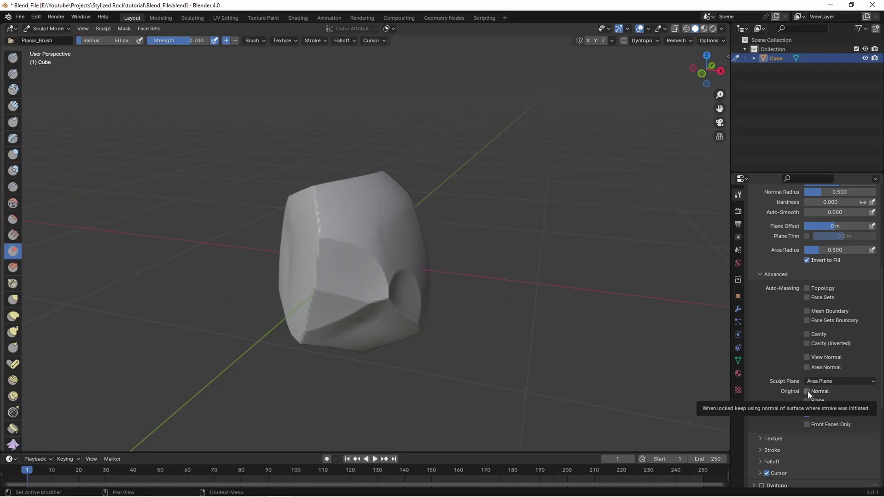
{"action": "left_click_drag", "start_coordinate": [807, 392], "coordinate": [808, 400]}
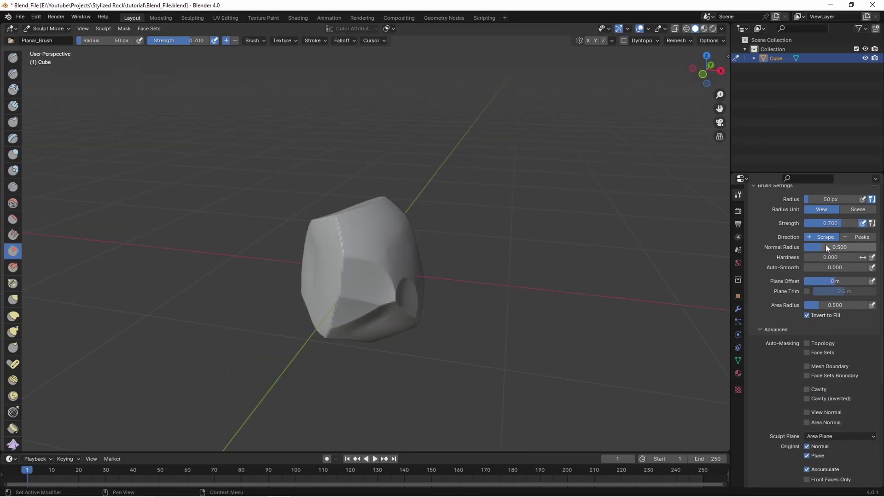
- Set the brush's Normal Radius to 0.300 and its Plane Offset to 0.01 m
{"action": "left_click", "coordinate": [825, 245]}
{"action": "middle_click_drag", "start_coordinate": [406, 240], "coordinate": [369, 247]}
{"action": "right_click", "coordinate": [330, 263]}
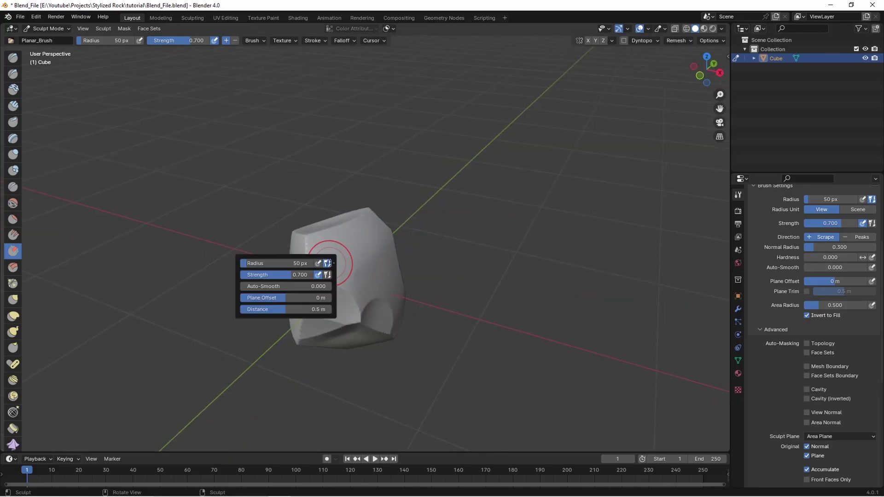
{"action": "left_click", "coordinate": [301, 298]}
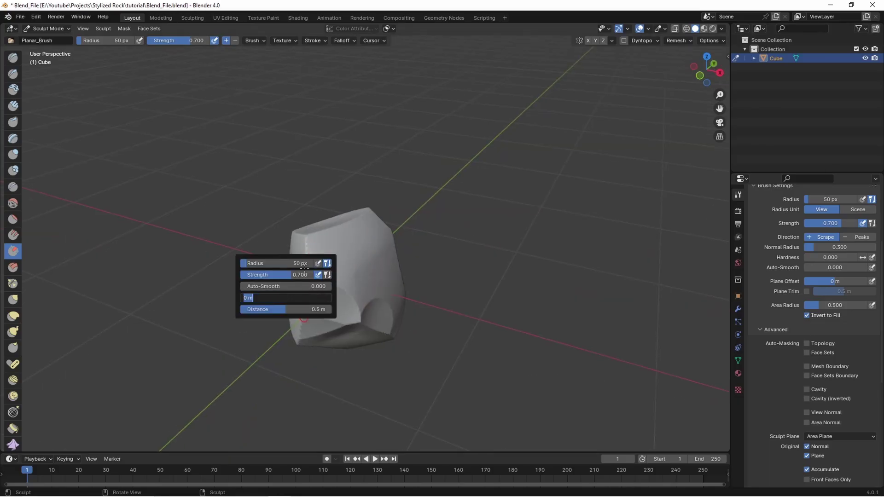
{"action": "type", "text": ".01"}
{"action": "key", "text": "Return"}
- Enlarge the brush radius to 138 px and scrape flat planes onto the rock's front and adjoining side
{"action": "key", "text": "f"}
{"action": "mouse_move", "coordinate": [306, 263]}
{"action": "middle_mouse_down"}
{"action": "mouse_move", "coordinate": [361, 265]}
{"action": "mouse_move", "coordinate": [341, 250]}
{"action": "middle_mouse_up"}
{"action": "left_click", "coordinate": [382, 265]}
{"action": "key", "text": "f"}
{"action": "left_click", "coordinate": [348, 244]}
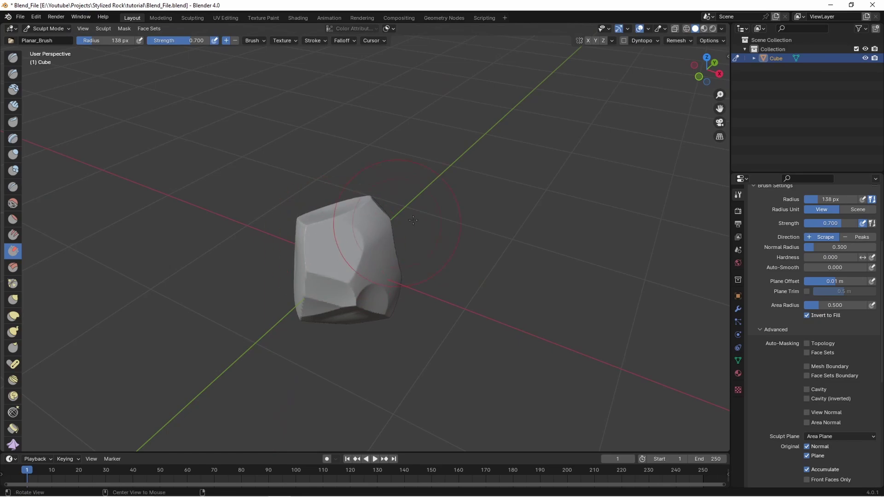
{"action": "mouse_move", "coordinate": [413, 220]}
{"action": "left_mouse_down", "text": "alt"}
{"action": "mouse_move", "coordinate": [359, 253]}
{"action": "mouse_move", "coordinate": [333, 228]}
{"action": "left_mouse_up", "text": "alt"}
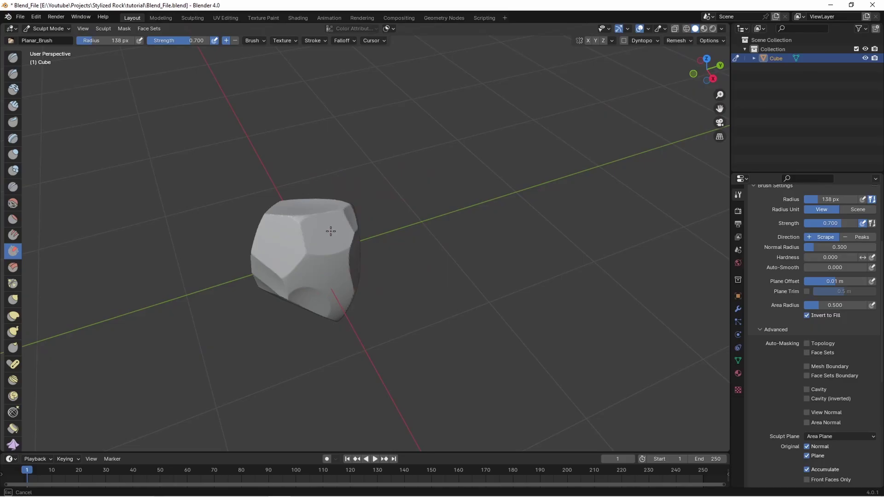
- Increase the brush radius to 164 px and flatten the rock's top and a neighbouring side face
{"action": "mouse_move", "coordinate": [331, 232]}
{"action": "middle_mouse_down"}
{"action": "mouse_move", "coordinate": [341, 217]}
{"action": "mouse_move", "coordinate": [336, 198]}
{"action": "mouse_move", "coordinate": [523, 234]}
{"action": "mouse_move", "coordinate": [479, 244]}
{"action": "middle_mouse_up"}
{"action": "key", "text": "f"}
{"action": "left_click", "coordinate": [435, 223]}
{"action": "left_click_drag", "start_coordinate": [433, 222], "coordinate": [398, 222]}
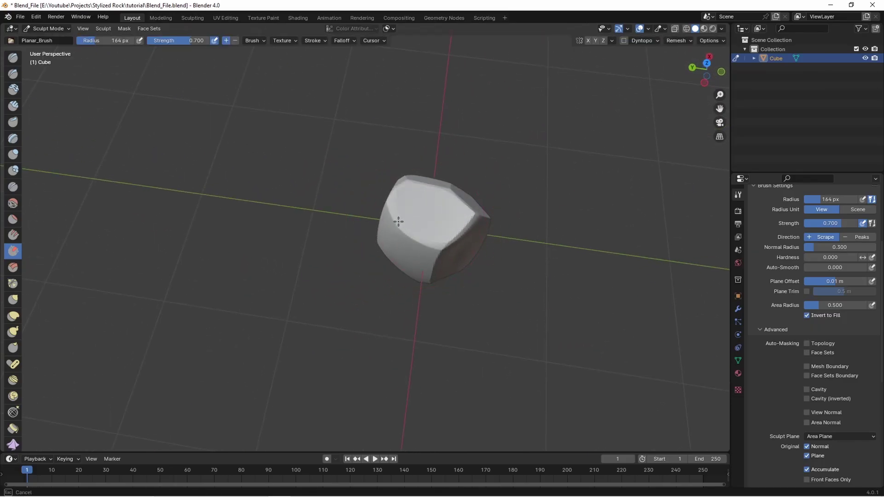
{"action": "middle_click_drag", "start_coordinate": [416, 199], "coordinate": [431, 240]}
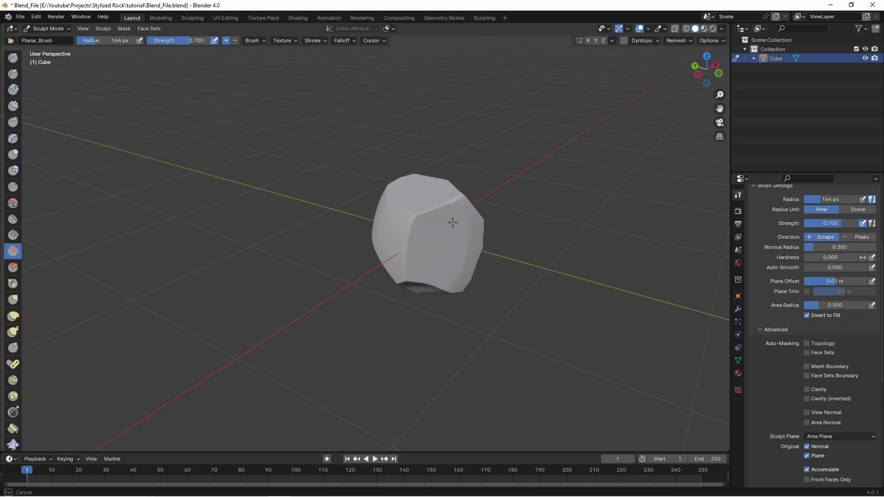
{"action": "left_click_drag", "start_coordinate": [449, 239], "coordinate": [386, 239]}
- Scrape angled facets around the rock's far side and lower corner, reducing the brush radius to 106 px
{"action": "middle_click_drag", "start_coordinate": [387, 239], "coordinate": [470, 228]}
{"action": "key", "text": "f"}
{"action": "left_click", "coordinate": [438, 228]}
{"action": "middle_click_drag", "start_coordinate": [341, 216], "coordinate": [375, 207]}
{"action": "left_click_drag", "start_coordinate": [375, 208], "coordinate": [378, 196]}
{"action": "middle_click_drag", "start_coordinate": [378, 203], "coordinate": [449, 184]}
{"action": "key", "text": "f"}
{"action": "left_click", "coordinate": [378, 221]}
{"action": "left_click_drag", "start_coordinate": [325, 195], "coordinate": [310, 220]}
{"action": "middle_click_drag", "start_coordinate": [310, 219], "coordinate": [343, 202]}
{"action": "left_click_drag", "start_coordinate": [295, 235], "coordinate": [300, 258]}
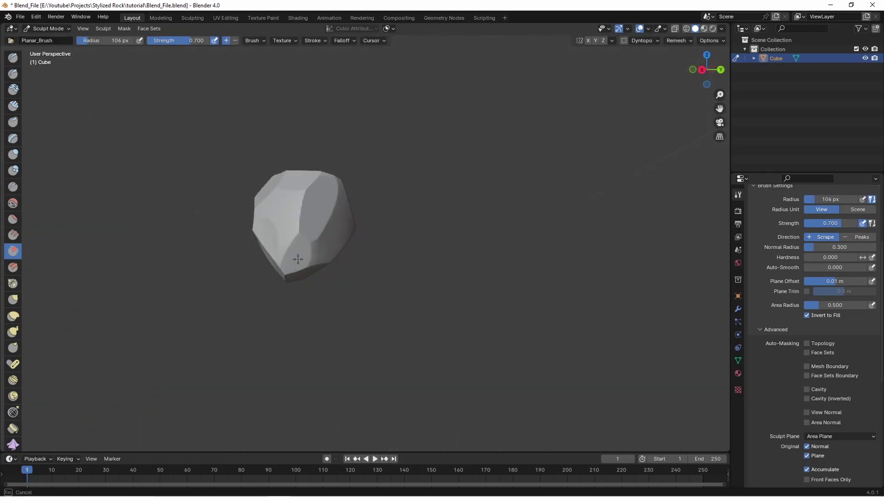
- Flatten the remaining rounded sides of the rock into broad facets, using a brush radius of up to 147 px
{"action": "middle_click_drag", "start_coordinate": [299, 258], "coordinate": [314, 271]}
{"action": "left_click_drag", "start_coordinate": [304, 258], "coordinate": [313, 230]}
{"action": "mouse_move", "coordinate": [313, 230]}
{"action": "middle_mouse_down"}
{"action": "mouse_move", "coordinate": [292, 212]}
{"action": "mouse_move", "coordinate": [415, 256]}
{"action": "mouse_move", "coordinate": [431, 228]}
{"action": "middle_mouse_up"}
{"action": "left_click_drag", "start_coordinate": [431, 229], "coordinate": [433, 212]}
{"action": "middle_click_drag", "start_coordinate": [433, 212], "coordinate": [425, 227]}
{"action": "left_click_drag", "start_coordinate": [424, 227], "coordinate": [435, 207]}
{"action": "mouse_move", "coordinate": [435, 207]}
{"action": "middle_mouse_down"}
{"action": "mouse_move", "coordinate": [368, 253]}
{"action": "mouse_move", "coordinate": [397, 281]}
{"action": "middle_mouse_up"}
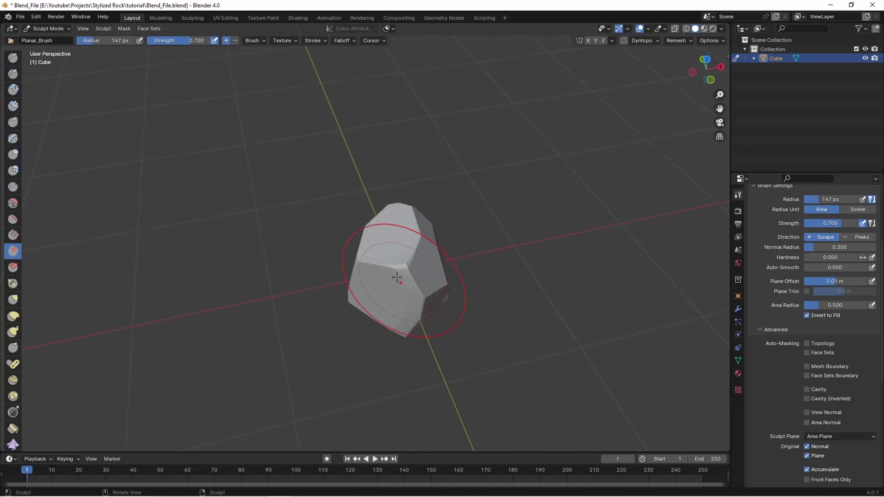
- Scrape the facet below the rock's top plane and set the brush radius to 135 px
{"action": "key", "text": "f"}
{"action": "left_click", "coordinate": [395, 280]}
{"action": "left_click_drag", "start_coordinate": [398, 274], "coordinate": [402, 263]}
{"action": "key", "text": "f"}
{"action": "left_click", "coordinate": [398, 262]}
{"action": "mouse_move", "coordinate": [398, 262]}
{"action": "middle_mouse_down"}
{"action": "mouse_move", "coordinate": [382, 263]}
{"action": "mouse_move", "coordinate": [369, 248]}
{"action": "mouse_move", "coordinate": [345, 184]}
{"action": "middle_mouse_up"}
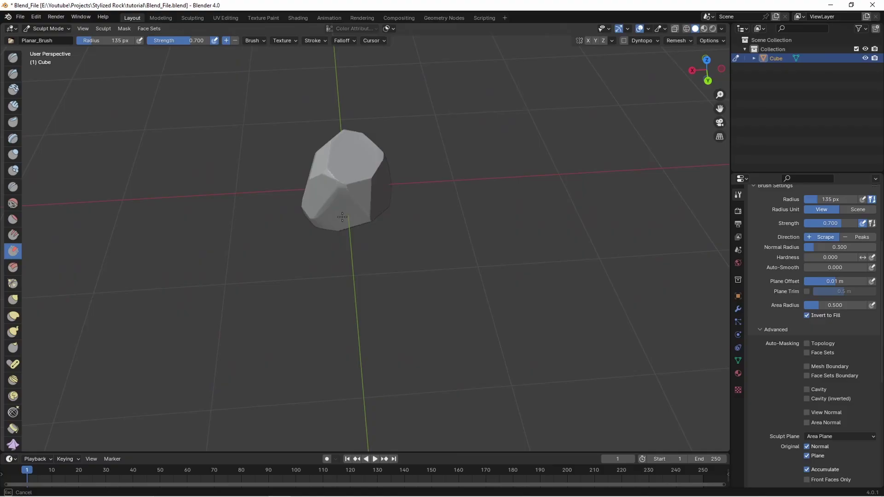
- Widen the brush radius to 185 px and scrape large flat planes on the rock's upper edge and lower side
{"action": "key", "text": "f"}
{"action": "left_click", "coordinate": [345, 182]}
{"action": "left_click_drag", "start_coordinate": [345, 182], "coordinate": [347, 186]}
{"action": "mouse_move", "coordinate": [347, 187]}
{"action": "middle_mouse_down"}
{"action": "mouse_move", "coordinate": [433, 138]}
{"action": "mouse_move", "coordinate": [447, 119]}
{"action": "middle_mouse_up"}
{"action": "left_click_drag", "start_coordinate": [350, 194], "coordinate": [341, 212]}
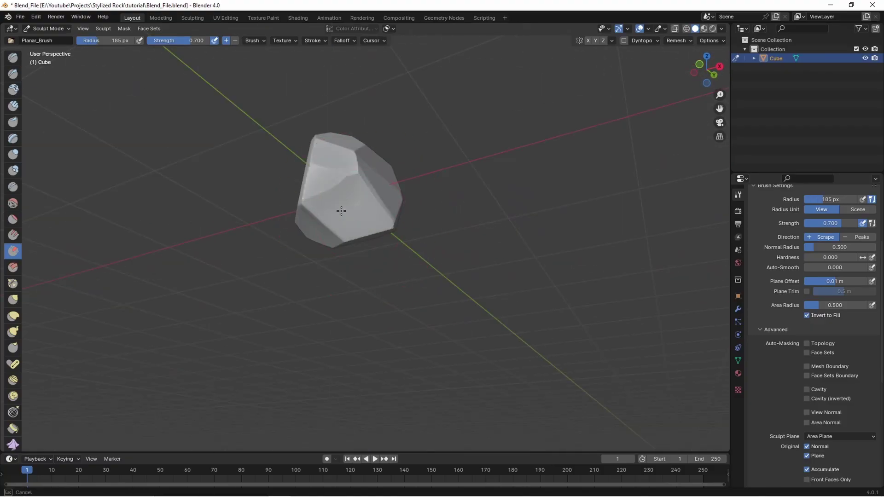
{"action": "key", "text": "f"}
{"action": "left_click", "coordinate": [380, 212]}
{"action": "mouse_move", "coordinate": [380, 212]}
{"action": "middle_mouse_down"}
{"action": "mouse_move", "coordinate": [437, 239]}
{"action": "mouse_move", "coordinate": [453, 194]}
{"action": "middle_mouse_up"}
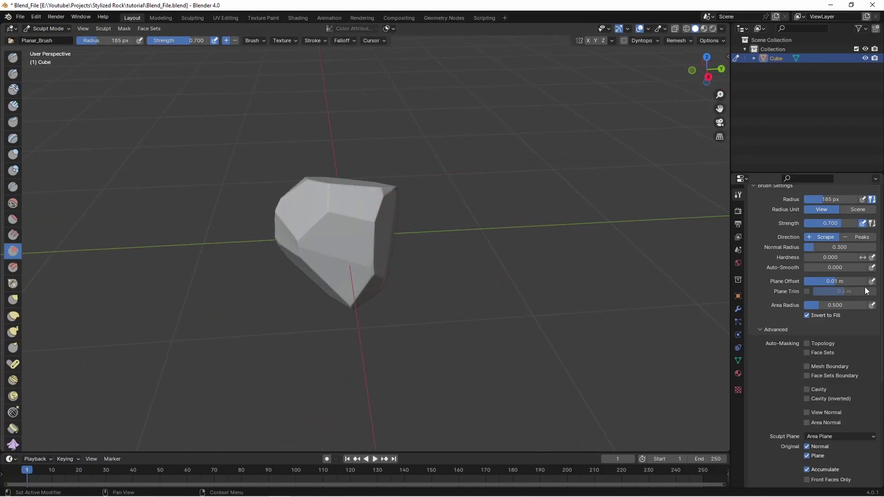
- Turn off the brush's Original Normal and Plane options
{"action": "scroll", "coordinate": [882, 294], "scroll_direction": "down", "scroll_amount": 5}
{"action": "mouse_move", "coordinate": [438, 277]}
{"action": "middle_mouse_down"}
{"action": "mouse_move", "coordinate": [459, 290]}
{"action": "mouse_move", "coordinate": [326, 223]}
{"action": "mouse_move", "coordinate": [652, 283]}
{"action": "middle_mouse_up"}
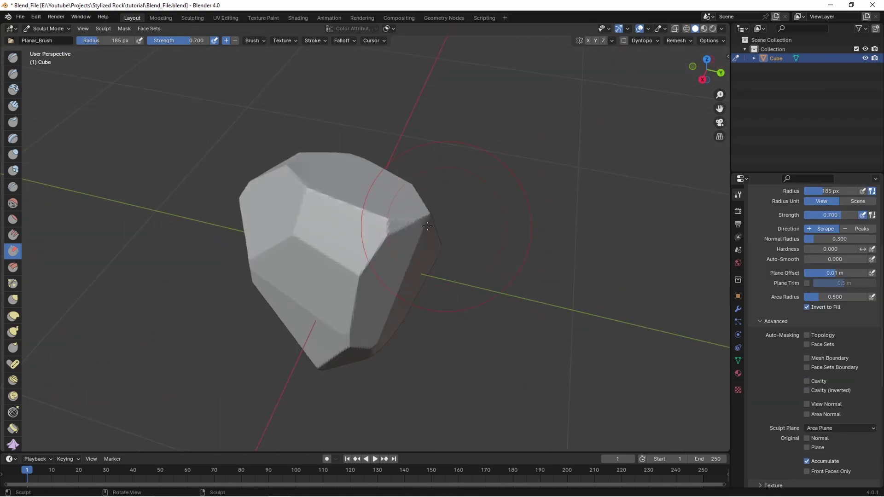
- Remesh the rock with a voxel size of 0.005 m
{"action": "left_click", "coordinate": [675, 41]}
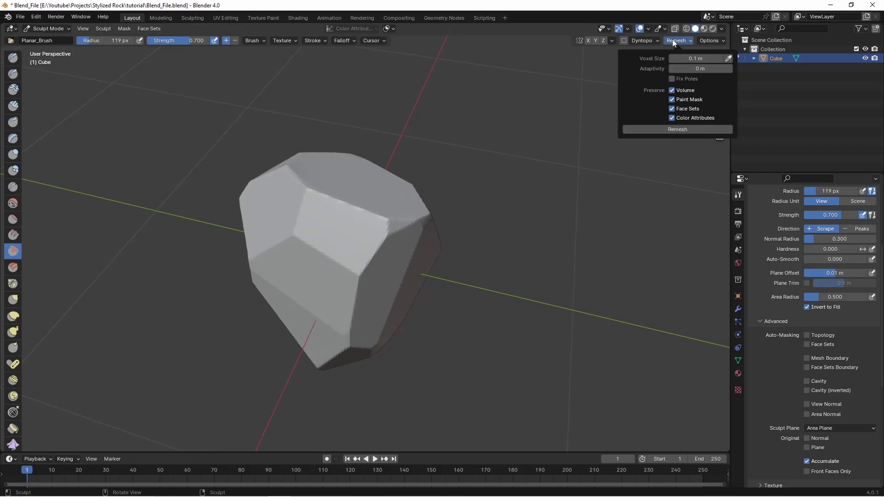
{"action": "double_click", "coordinate": [696, 58]}
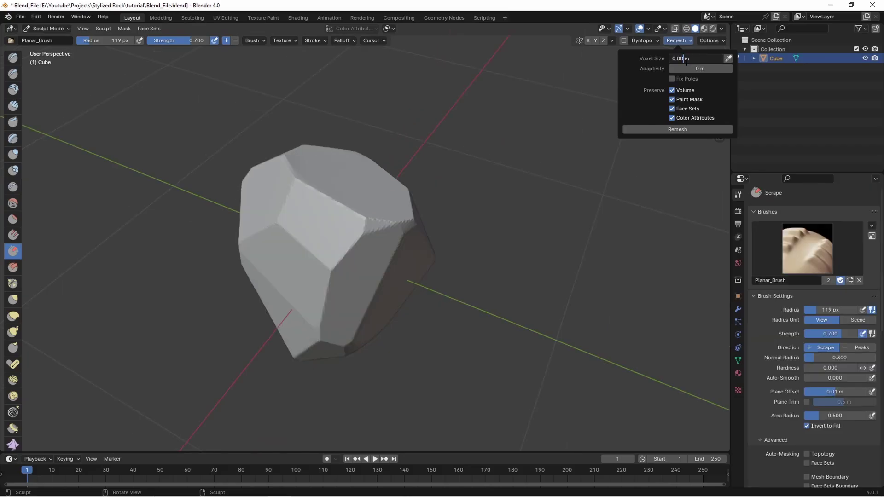
{"action": "type", "text": "0.005"}
{"action": "key", "text": "Return"}
{"action": "left_click", "coordinate": [683, 40]}
- Reduce the brush radius to 37 px and scrape the sharp edge between two front facets
{"action": "key", "text": "f"}
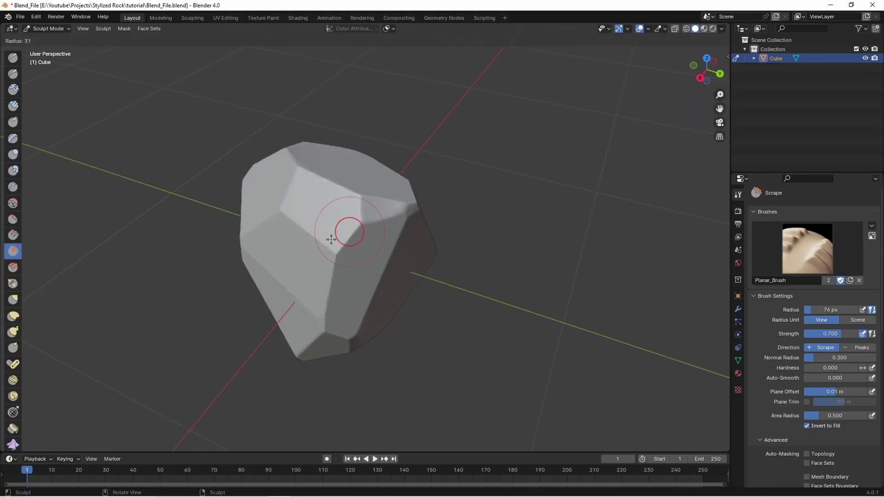
{"action": "left_click", "coordinate": [333, 238]}
{"action": "left_click_drag", "start_coordinate": [356, 228], "coordinate": [358, 227]}
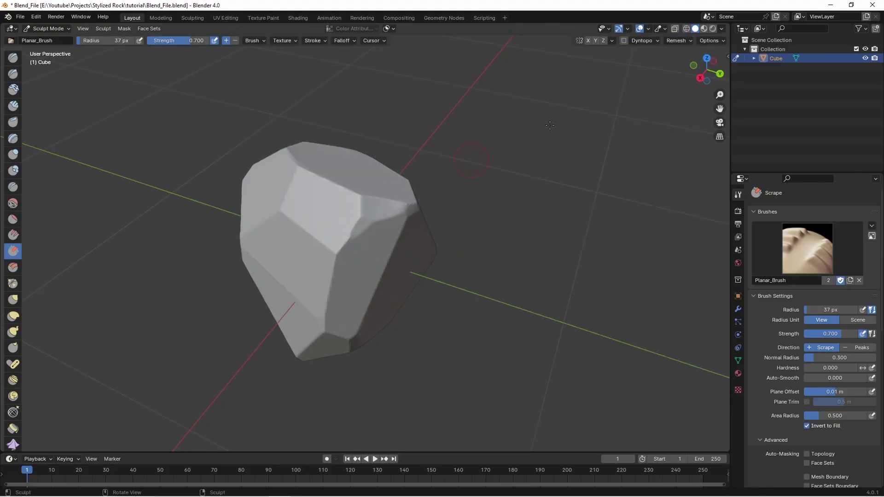
- Set the brush radius to 55 px and chip the corner where the front facets meet
{"action": "left_click", "coordinate": [675, 41]}
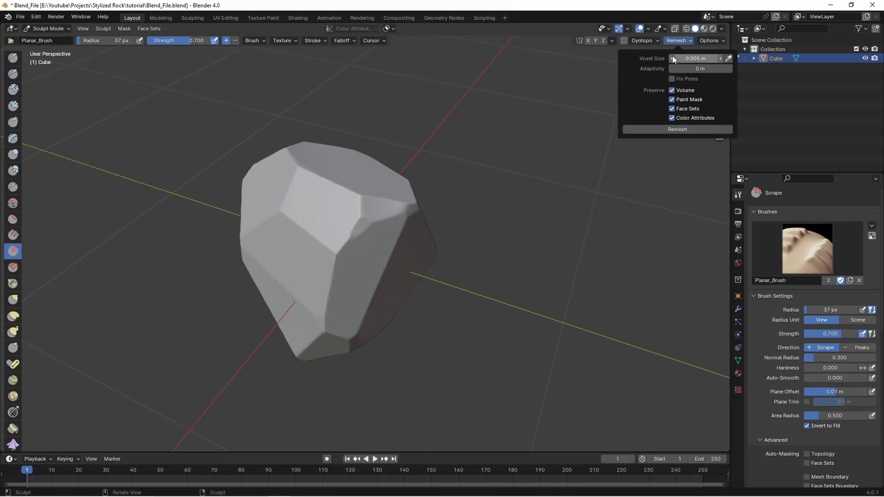
{"action": "middle_click_drag", "start_coordinate": [364, 240], "coordinate": [377, 216]}
{"action": "key", "text": "f"}
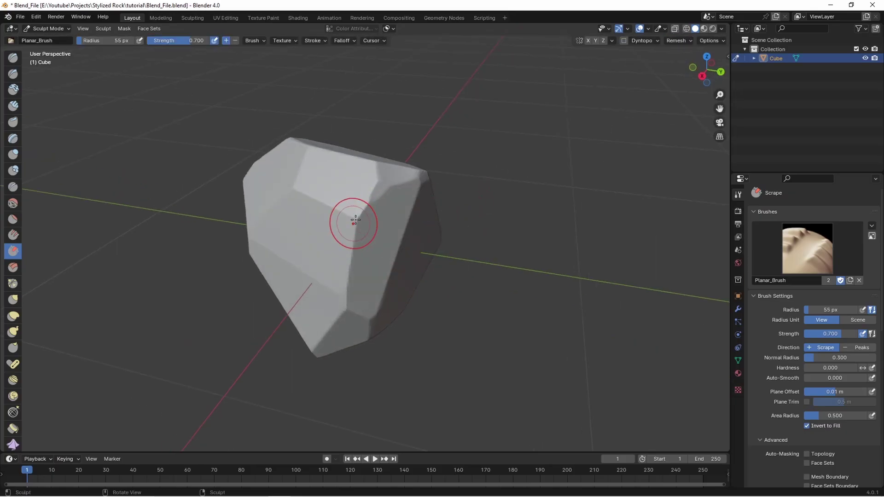
{"action": "left_click_drag", "start_coordinate": [355, 220], "coordinate": [359, 216]}
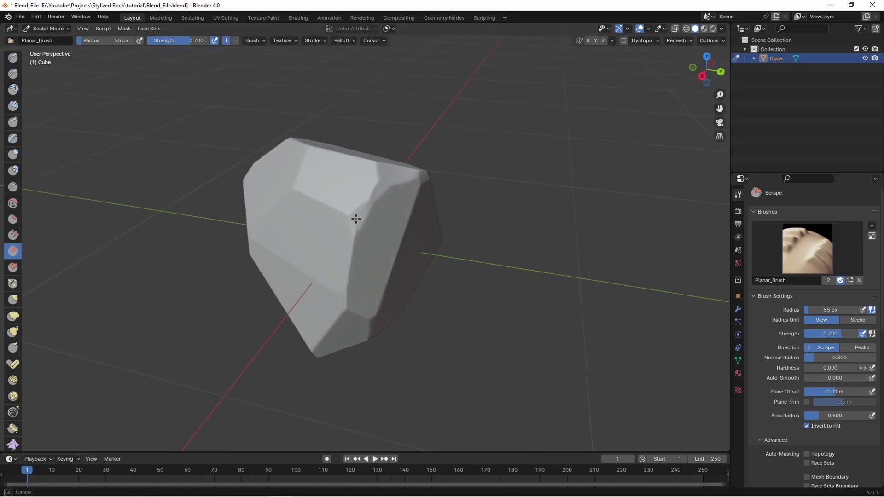
- Set the brush radius to 38 px and bevel the long edge running down from the chipped corner
{"action": "key", "text": "f"}
{"action": "left_click", "coordinate": [354, 237]}
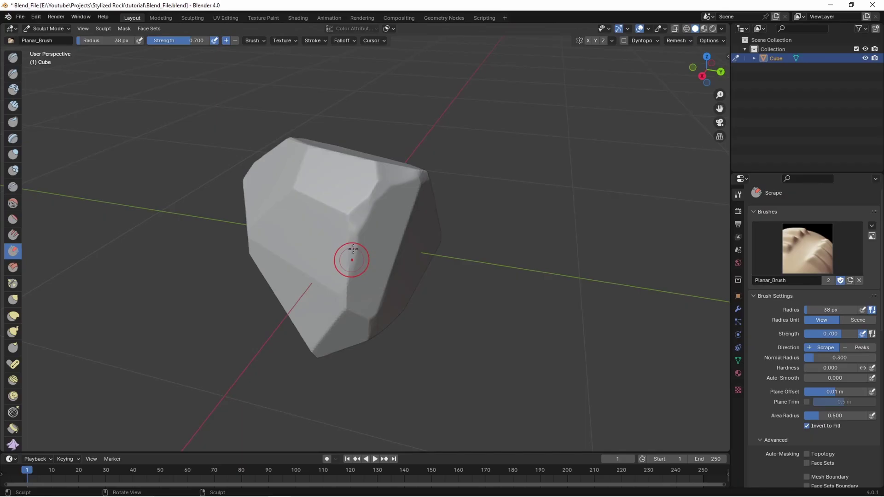
{"action": "left_click_drag", "start_coordinate": [353, 249], "coordinate": [345, 298]}
- Wear down the edge and corner beside the top facet, reducing the brush radius to 33 px
{"action": "middle_click_drag", "start_coordinate": [373, 305], "coordinate": [348, 198]}
{"action": "key", "text": "f"}
{"action": "left_click", "coordinate": [339, 198]}
{"action": "left_click_drag", "start_coordinate": [337, 197], "coordinate": [344, 199]}
{"action": "middle_click_drag", "start_coordinate": [343, 199], "coordinate": [331, 197]}
{"action": "key", "text": "f"}
{"action": "left_click", "coordinate": [305, 194]}
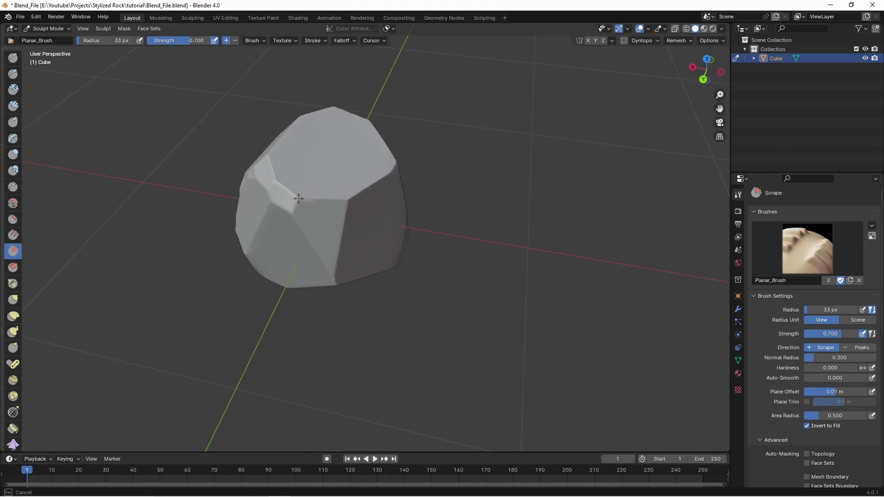
- Turn on Cavity in the viewport shading options
{"action": "middle_click_drag", "start_coordinate": [471, 189], "coordinate": [292, 192]}
{"action": "mouse_move", "coordinate": [320, 270]}
{"action": "middle_mouse_down"}
{"action": "mouse_move", "coordinate": [331, 243]}
{"action": "mouse_move", "coordinate": [544, 149]}
{"action": "middle_mouse_up"}
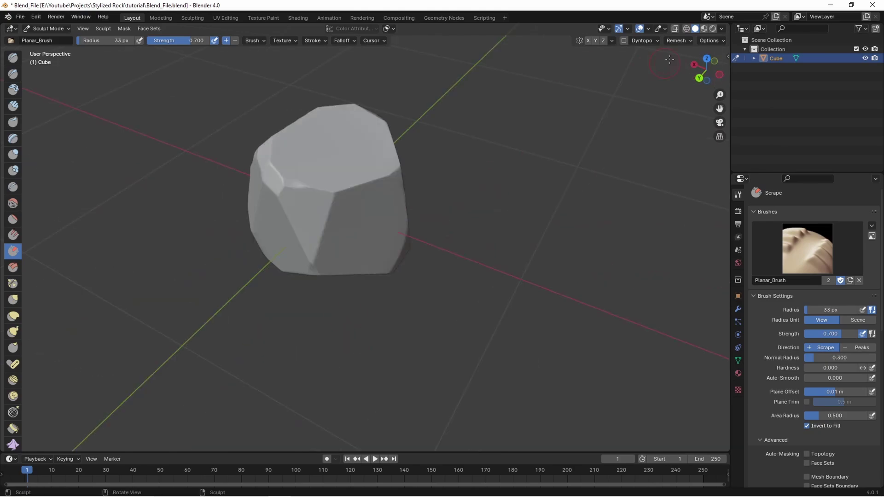
{"action": "left_click", "coordinate": [722, 29]}
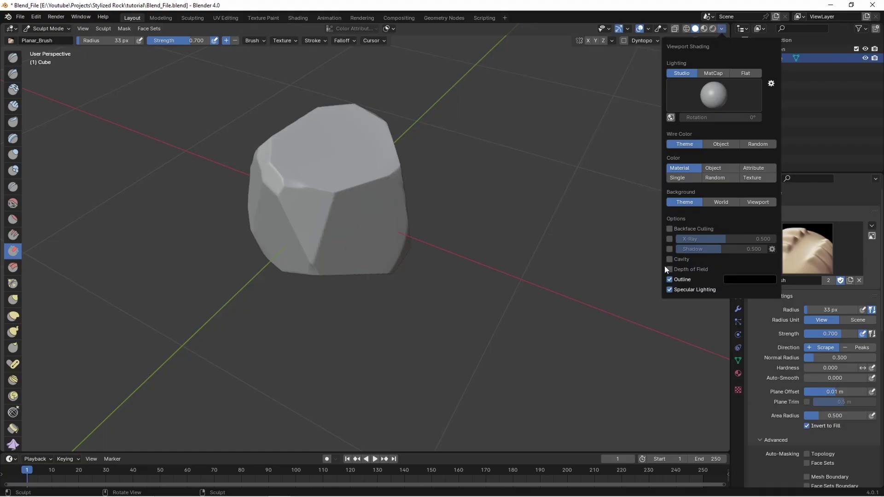
{"action": "mouse_move", "coordinate": [350, 157]}
{"action": "middle_mouse_down"}
{"action": "mouse_move", "coordinate": [465, 141]}
{"action": "mouse_move", "coordinate": [390, 231]}
{"action": "middle_mouse_up"}
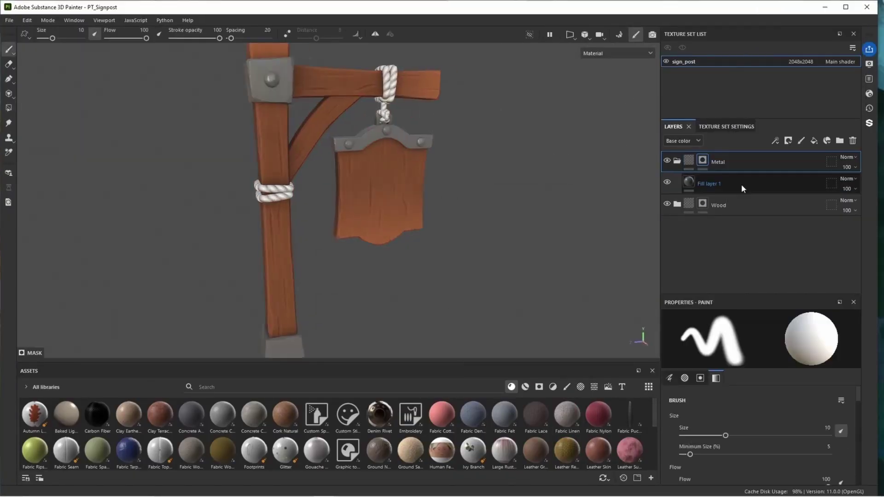
{"action": "left_click", "coordinate": [741, 184]}
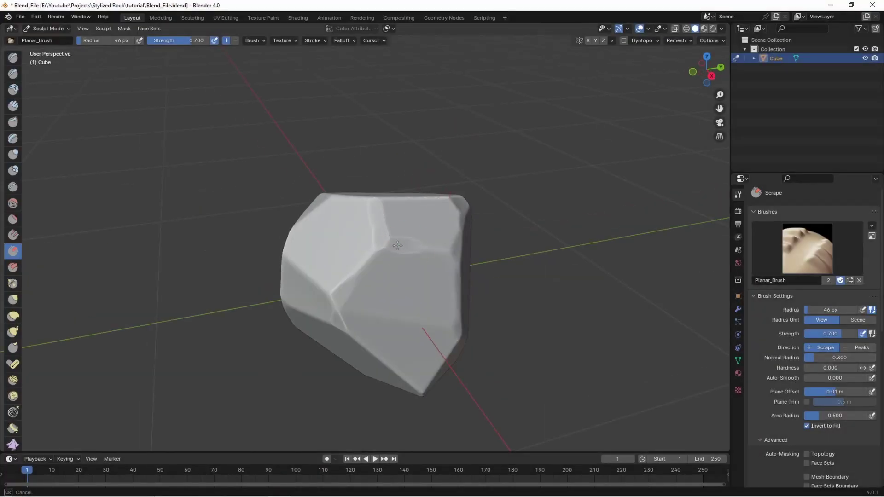
- Scrape the rock's side edges and facet corners with brush radii of 46 to 55 px
{"action": "left_click_drag", "start_coordinate": [397, 246], "coordinate": [405, 244]}
{"action": "left_click_drag", "start_coordinate": [405, 244], "coordinate": [412, 233], "text": "alt"}
{"action": "mouse_move", "coordinate": [412, 175]}
{"action": "left_mouse_down", "text": "alt"}
{"action": "mouse_move", "coordinate": [417, 211]}
{"action": "mouse_move", "coordinate": [405, 221]}
{"action": "left_mouse_up", "text": "alt"}
{"action": "key", "text": "f"}
{"action": "mouse_move", "coordinate": [405, 221]}
{"action": "left_mouse_down", "text": "alt"}
{"action": "mouse_move", "coordinate": [347, 249]}
{"action": "mouse_move", "coordinate": [365, 228]}
{"action": "left_mouse_up", "text": "alt"}
{"action": "left_click_drag", "start_coordinate": [364, 350], "coordinate": [363, 297], "text": "alt"}
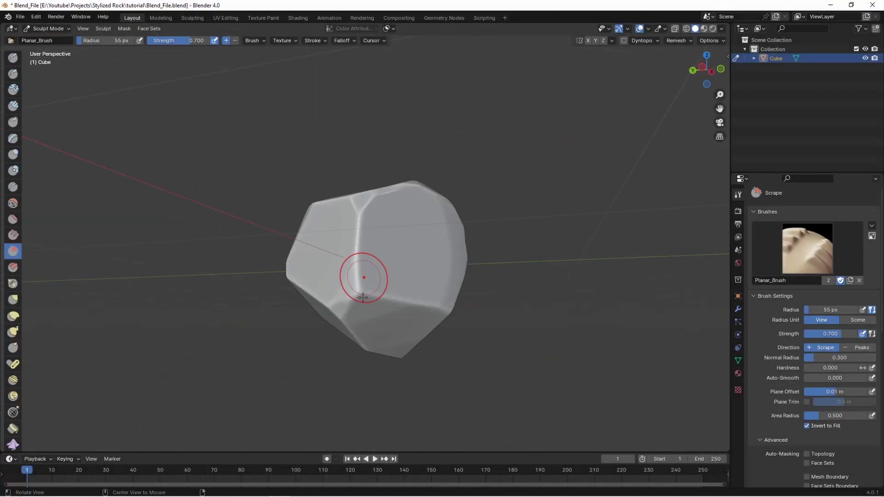
- Bevel the edges around the underside and top facets with brush radii of 56, 47 and 38 px
{"action": "mouse_move", "coordinate": [364, 297]}
{"action": "middle_mouse_down"}
{"action": "mouse_move", "coordinate": [355, 321]}
{"action": "mouse_move", "coordinate": [443, 309]}
{"action": "middle_mouse_up"}
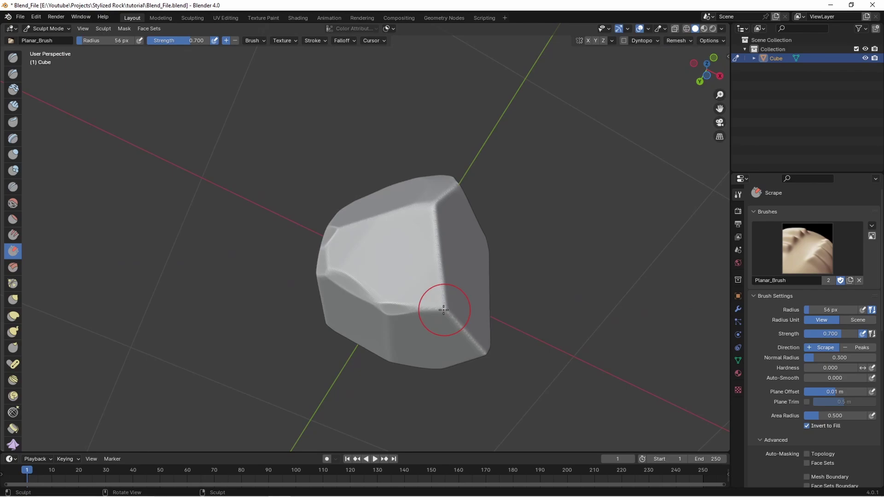
{"action": "mouse_move", "coordinate": [437, 204]}
{"action": "middle_mouse_down"}
{"action": "mouse_move", "coordinate": [392, 206]}
{"action": "mouse_move", "coordinate": [357, 225]}
{"action": "mouse_move", "coordinate": [300, 214]}
{"action": "mouse_move", "coordinate": [334, 248]}
{"action": "middle_mouse_up"}
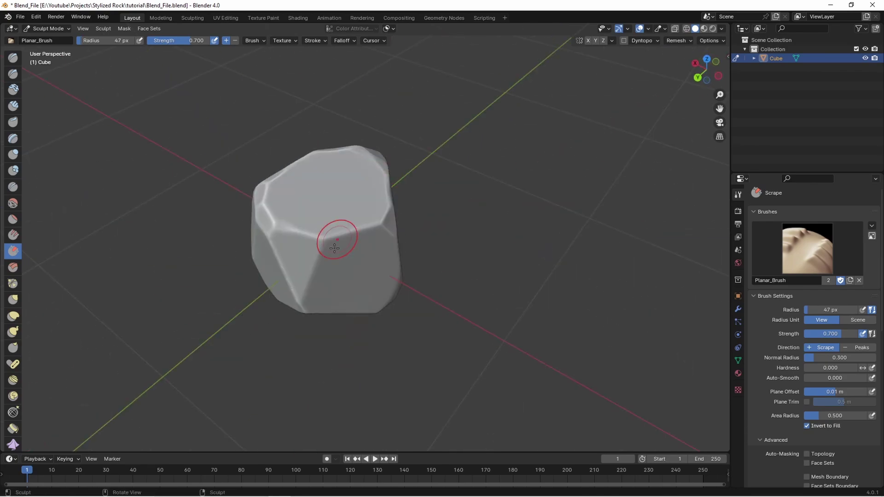
{"action": "mouse_move", "coordinate": [448, 195]}
{"action": "middle_mouse_down"}
{"action": "mouse_move", "coordinate": [323, 217]}
{"action": "mouse_move", "coordinate": [282, 209]}
{"action": "mouse_move", "coordinate": [337, 290]}
{"action": "mouse_move", "coordinate": [434, 282]}
{"action": "mouse_move", "coordinate": [388, 239]}
{"action": "mouse_move", "coordinate": [368, 235]}
{"action": "mouse_move", "coordinate": [375, 240]}
{"action": "mouse_move", "coordinate": [365, 209]}
{"action": "mouse_move", "coordinate": [365, 263]}
{"action": "mouse_move", "coordinate": [348, 226]}
{"action": "mouse_move", "coordinate": [559, 200]}
{"action": "mouse_move", "coordinate": [593, 165]}
{"action": "middle_mouse_up"}
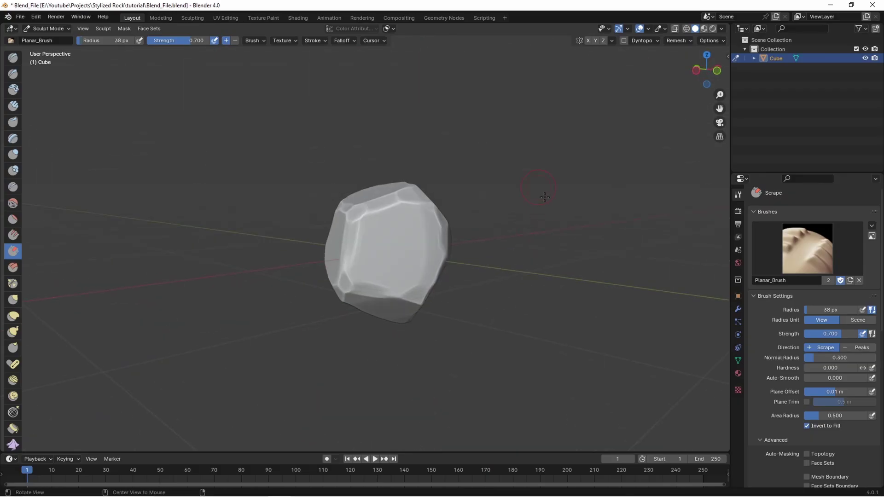
- Set the brush radius to 57 px and chip the remaining sharp corner between the rock's facets
{"action": "mouse_move", "coordinate": [544, 197]}
{"action": "middle_mouse_down"}
{"action": "mouse_move", "coordinate": [543, 223]}
{"action": "mouse_move", "coordinate": [576, 170]}
{"action": "mouse_move", "coordinate": [556, 170]}
{"action": "middle_mouse_up"}
{"action": "scroll", "coordinate": [379, 235], "scroll_direction": "down", "scroll_amount": 2}
{"action": "left_click_drag", "start_coordinate": [381, 234], "coordinate": [378, 235]}
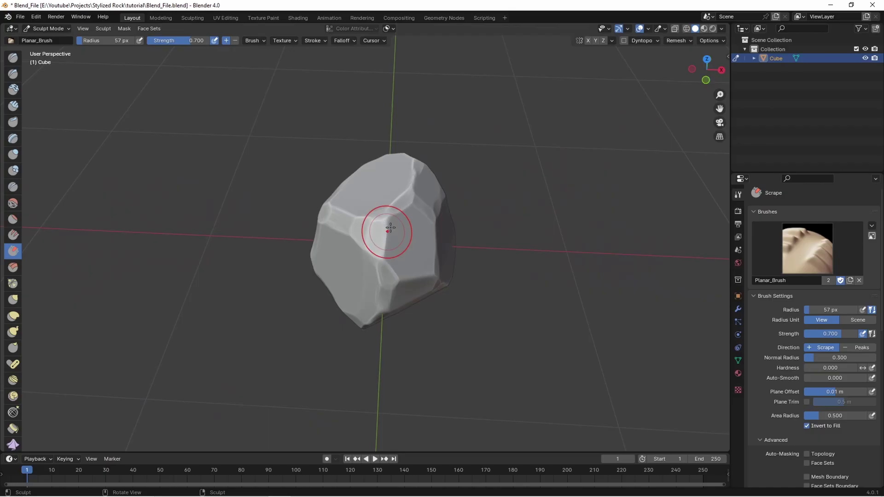
{"action": "mouse_move", "coordinate": [390, 259]}
{"action": "middle_mouse_down"}
{"action": "mouse_move", "coordinate": [546, 176]}
{"action": "mouse_move", "coordinate": [544, 192]}
{"action": "middle_mouse_up"}
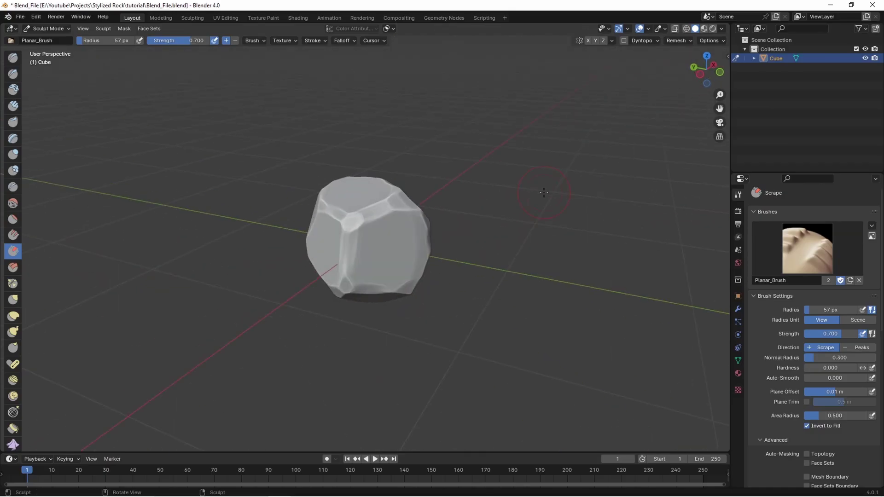
- Turn off Cavity in the viewport shading options and switch the rock from Sculpt Mode to Object Mode
{"action": "mouse_move", "coordinate": [494, 230]}
{"action": "middle_mouse_down"}
{"action": "mouse_move", "coordinate": [366, 261]}
{"action": "mouse_move", "coordinate": [365, 253]}
{"action": "mouse_move", "coordinate": [568, 216]}
{"action": "mouse_move", "coordinate": [519, 175]}
{"action": "mouse_move", "coordinate": [520, 156]}
{"action": "mouse_move", "coordinate": [526, 175]}
{"action": "middle_mouse_up"}
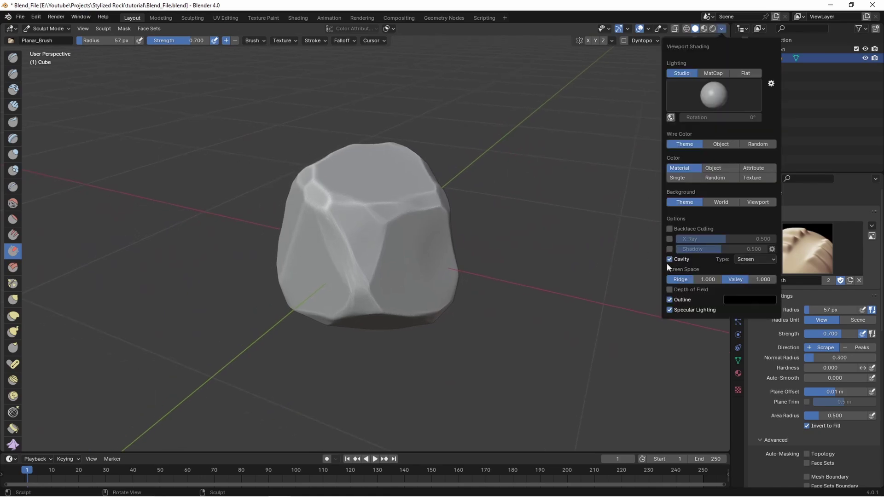
{"action": "left_click", "coordinate": [670, 260]}
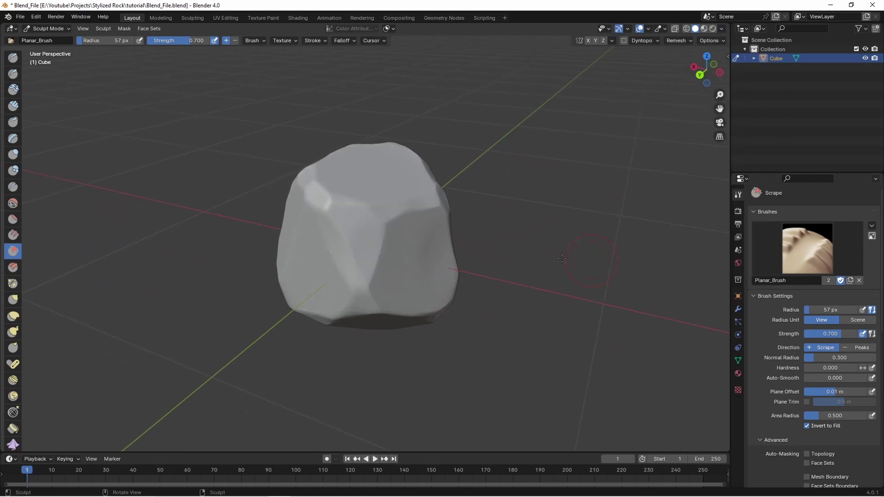
{"action": "left_click", "coordinate": [52, 29]}
{"action": "left_click", "coordinate": [57, 43]}
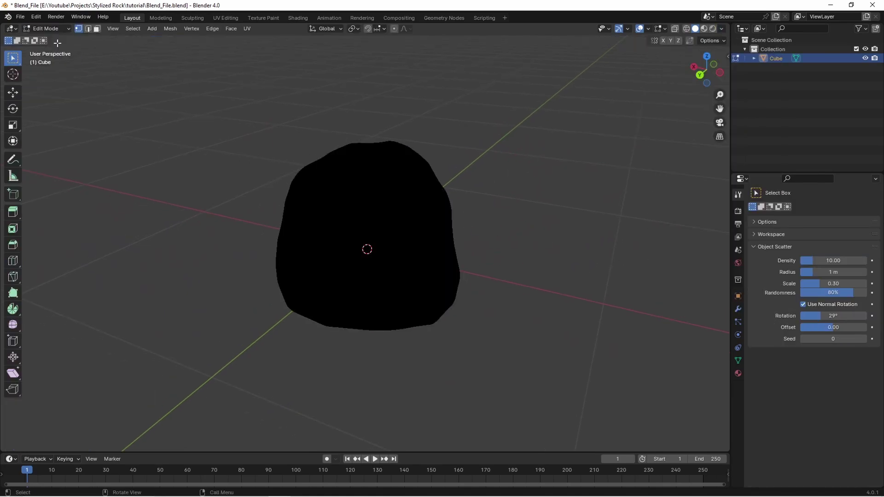
- Rename the Cube object in the outliner to Rock_high
{"action": "left_click", "coordinate": [774, 59]}
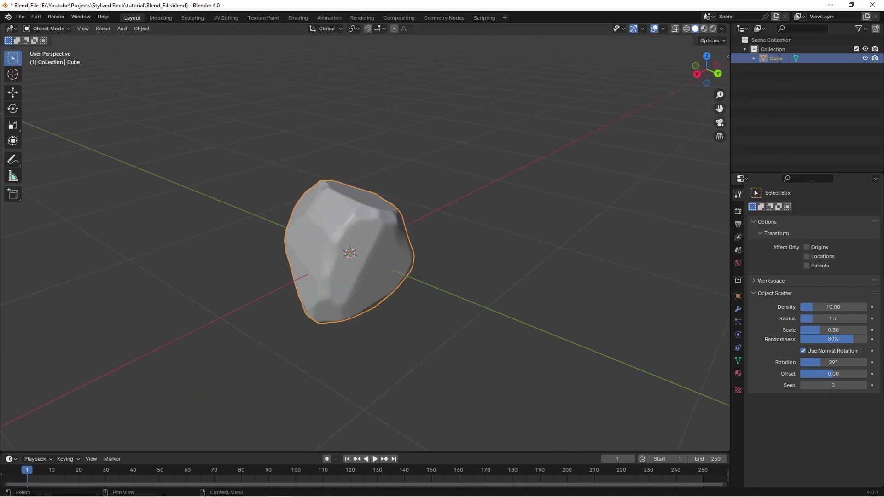
{"action": "double_click", "coordinate": [778, 58]}
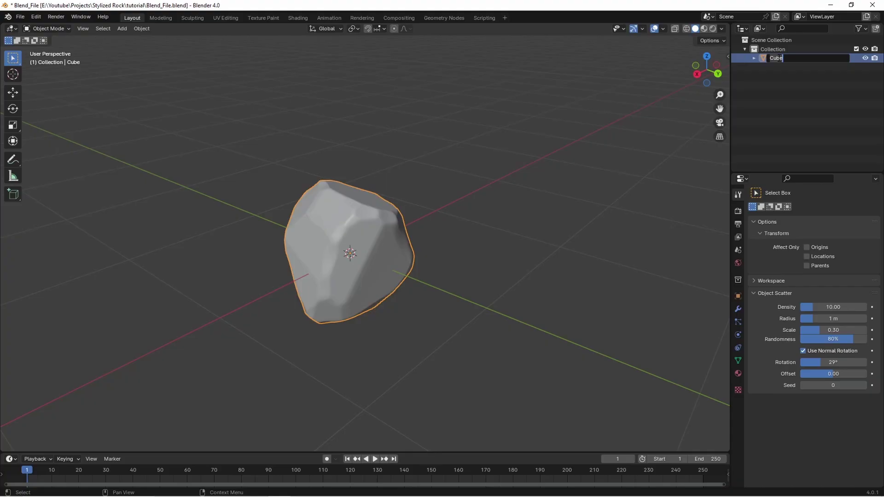
{"action": "type", "text": "Rock_high"}
{"action": "key", "text": "Return"}
- Duplicate Rock_high in place and rename the copy Rock_low
{"action": "middle_click_drag", "start_coordinate": [531, 216], "coordinate": [543, 220]}
{"action": "scroll", "coordinate": [543, 220], "scroll_direction": "up", "scroll_amount": 2}
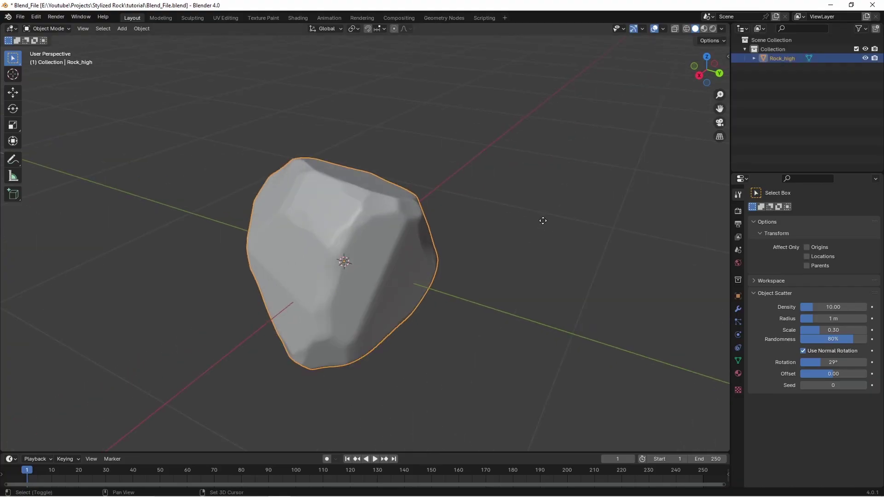
{"action": "key", "text": "shift+d"}
{"action": "right_click", "coordinate": [544, 218]}
{"action": "double_click", "coordinate": [801, 67]}
{"action": "left_click", "coordinate": [806, 68]}
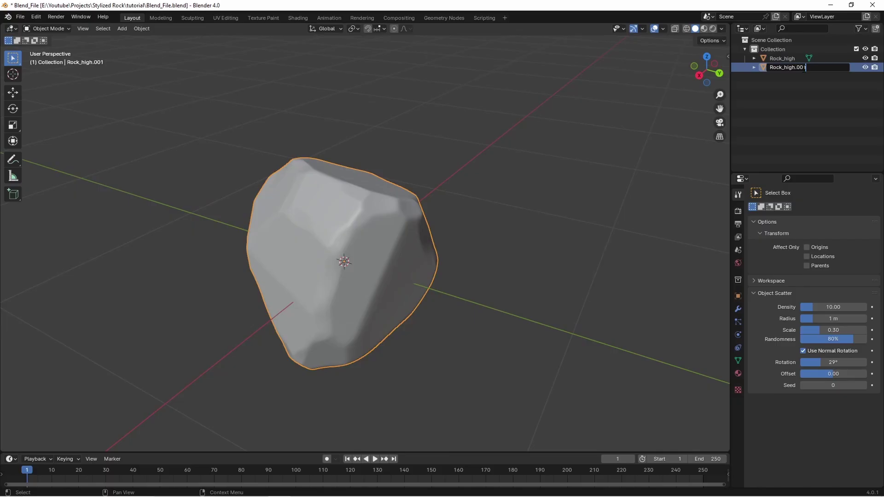
{"action": "type", "text": "low"}
{"action": "key", "text": "Return"}
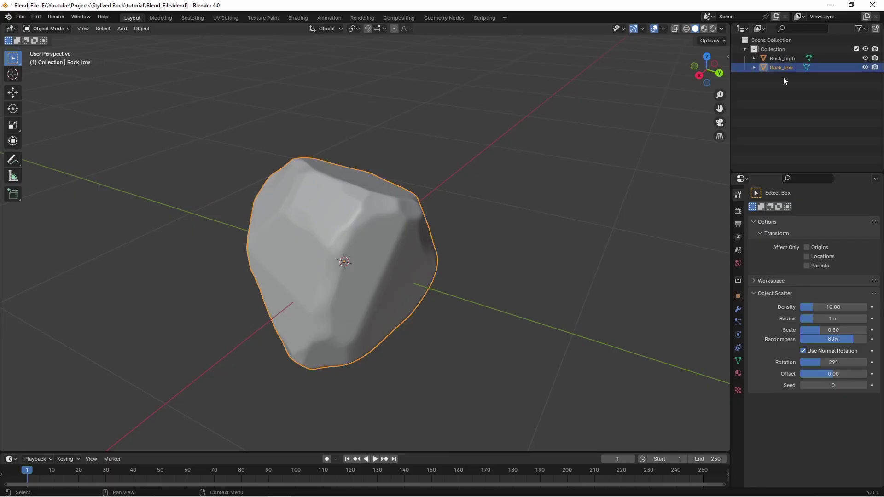
- Hide Rock_low in the viewport and select Rock_high
{"action": "left_click", "coordinate": [865, 67]}
{"action": "left_click", "coordinate": [785, 59]}
{"action": "middle_click_drag", "start_coordinate": [476, 165], "coordinate": [470, 167]}
{"action": "scroll", "coordinate": [482, 191], "scroll_direction": "up", "scroll_amount": 3}
{"action": "scroll", "coordinate": [482, 190], "scroll_direction": "down", "scroll_amount": 3}
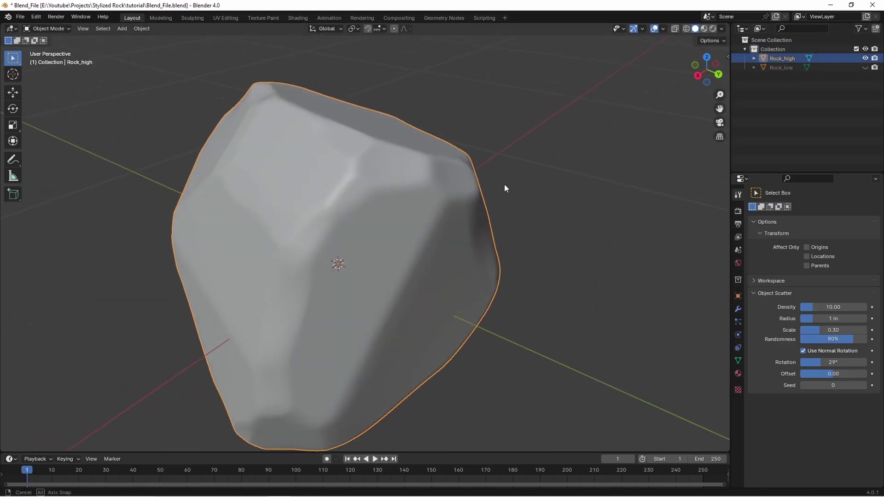
- Add a Decimate modifier to Rock_high with a collapse ratio of 0.1
{"action": "left_click", "coordinate": [738, 309]}
{"action": "left_click", "coordinate": [789, 210]}
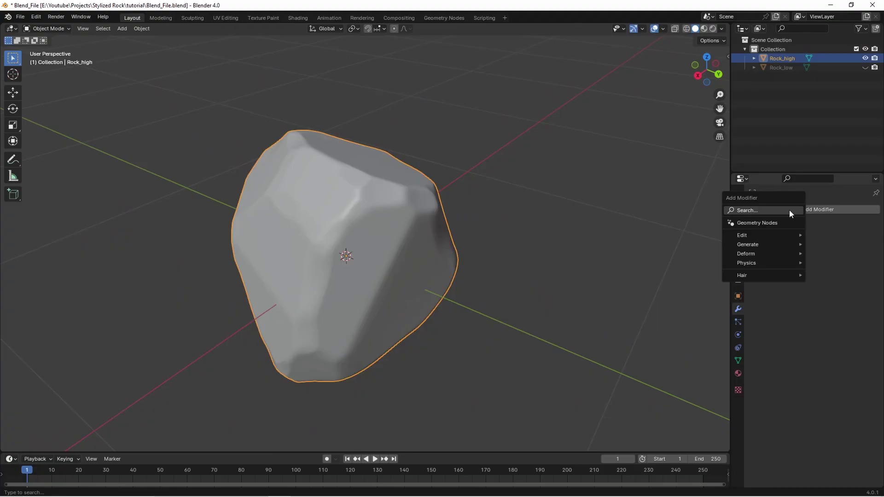
{"action": "type", "text": "decimate"}
{"action": "key", "text": "Return"}
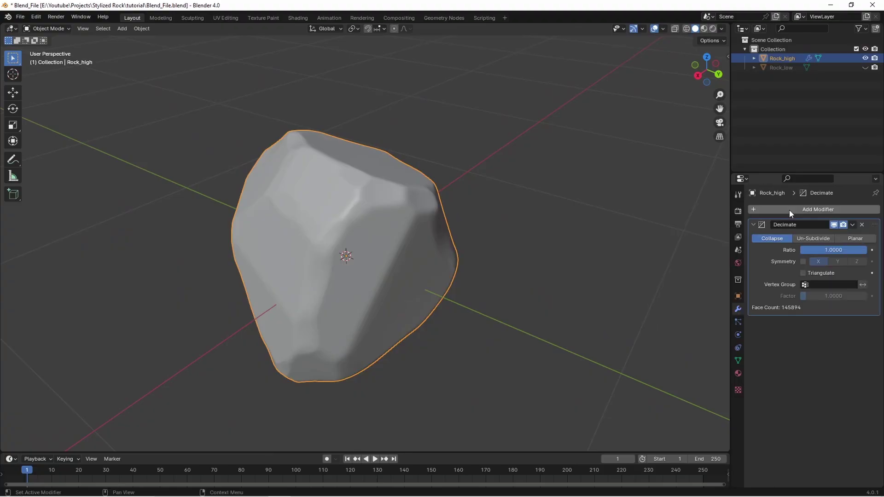
{"action": "left_click", "coordinate": [820, 250]}
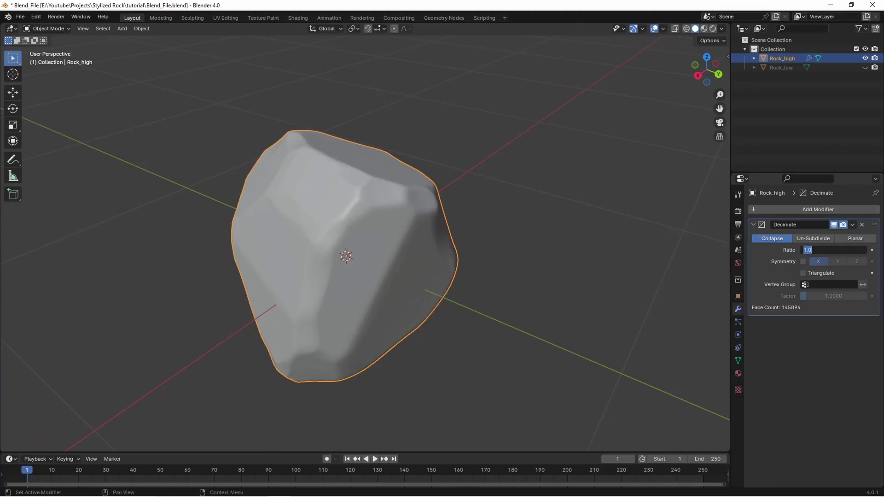
{"action": "key", "text": "Return"}
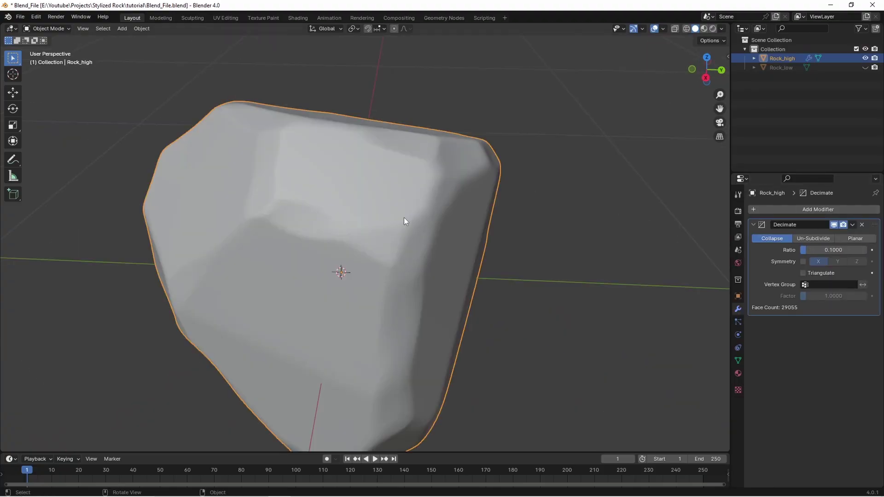
- Apply Shade Smooth to Rock_high
{"action": "key", "text": "F3"}
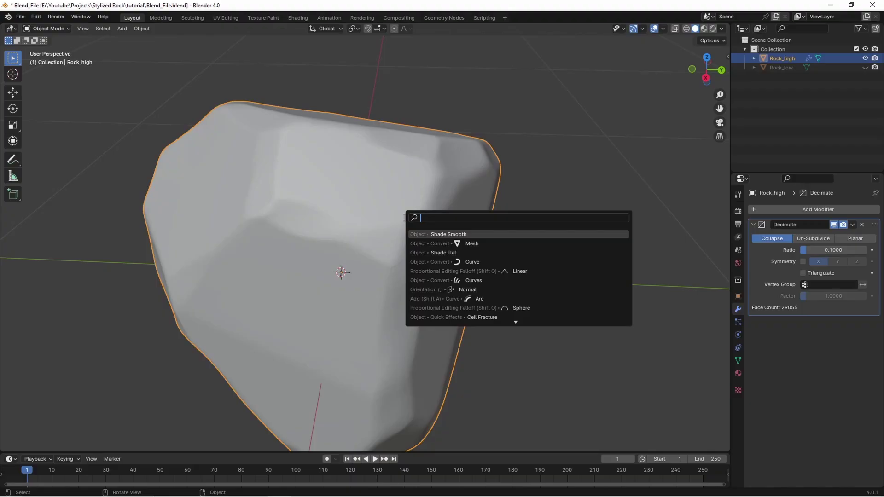
{"action": "type", "text": "shade"}
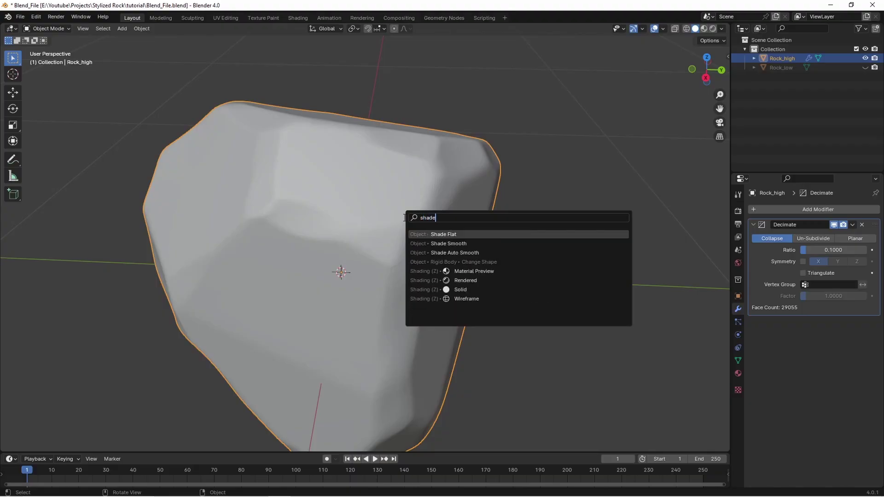
{"action": "key", "text": "Down"}
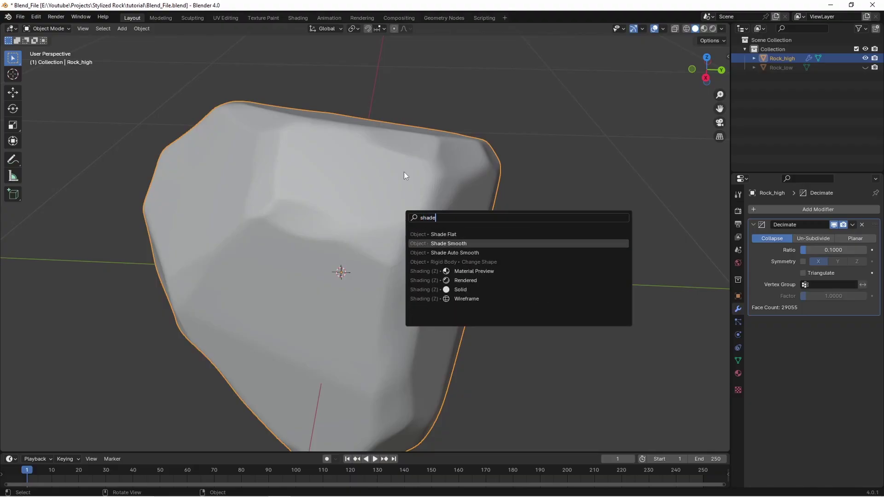
{"action": "key", "text": "Return"}
- Set Rock_high's Decimate ratio to 0.3 and apply the modifier
{"action": "left_click", "coordinate": [831, 250]}
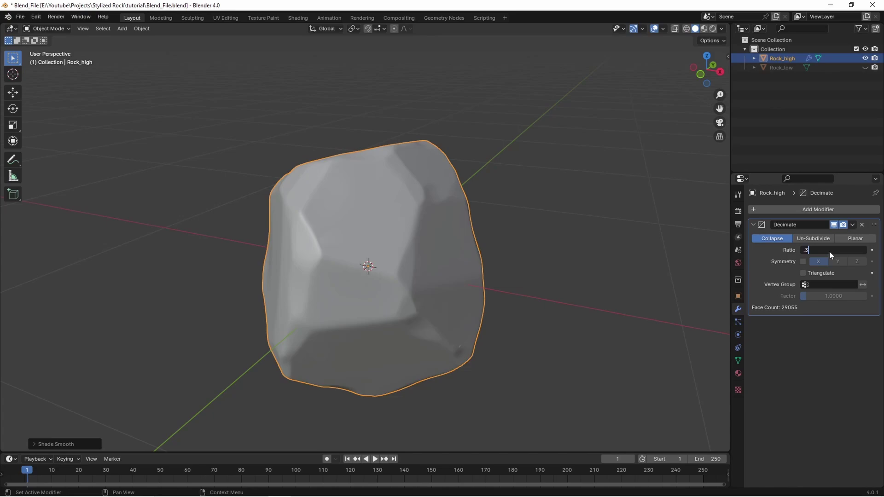
{"action": "key", "text": "Return"}
{"action": "middle_click_drag", "start_coordinate": [598, 270], "coordinate": [415, 203]}
{"action": "left_click", "coordinate": [852, 224]}
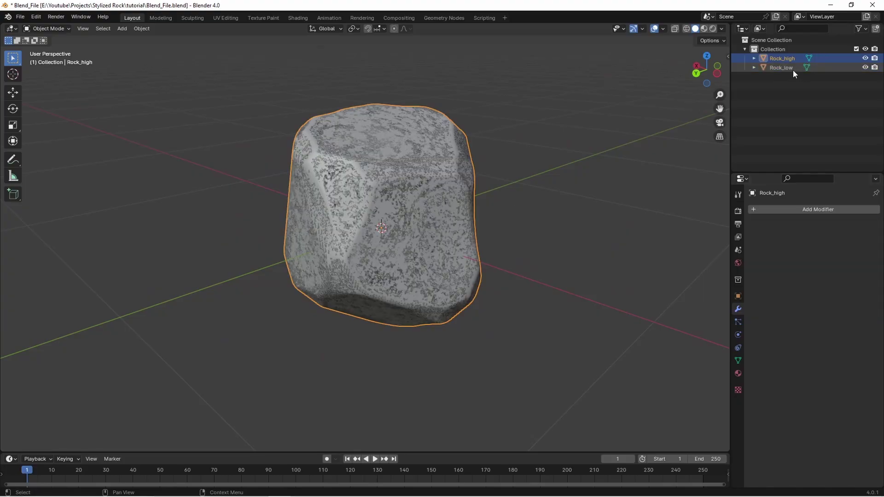
- Select Rock_low and hide all other objects so it is isolated
{"action": "left_click", "coordinate": [791, 69]}
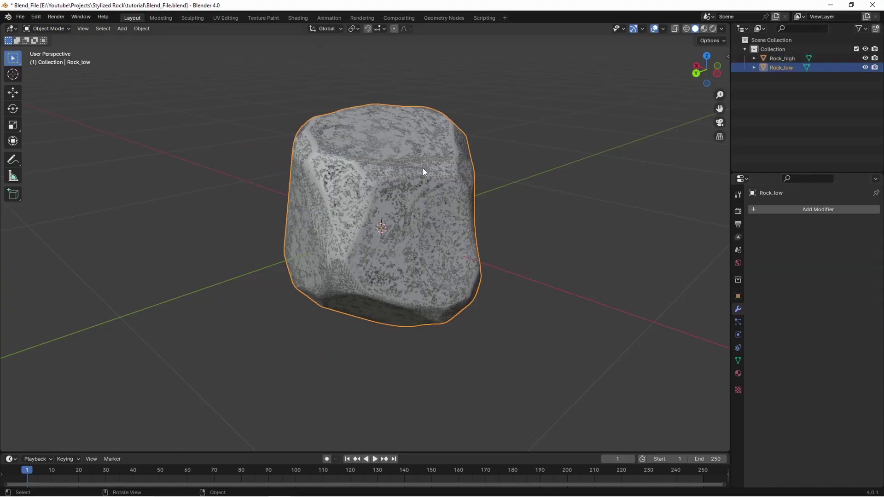
{"action": "key", "text": "shift+h"}
{"action": "scroll", "coordinate": [431, 185], "scroll_direction": "up", "scroll_amount": 2}
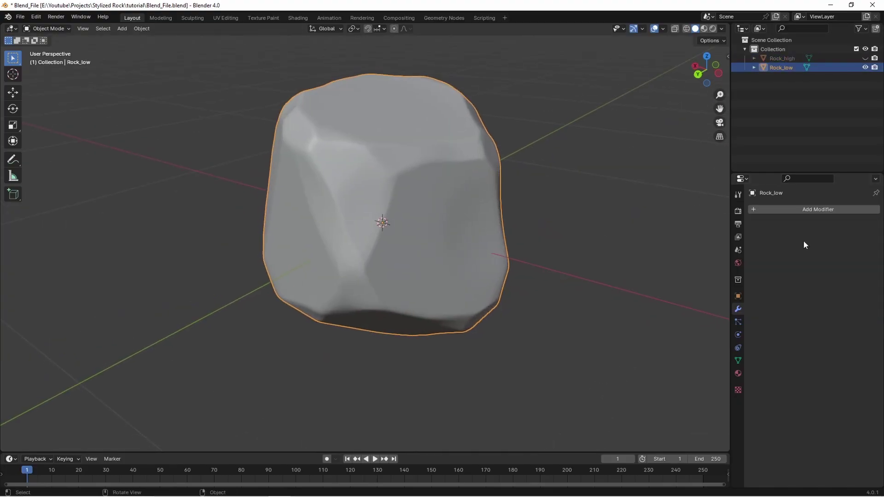
{"action": "middle_click_drag", "start_coordinate": [521, 226], "coordinate": [483, 229]}
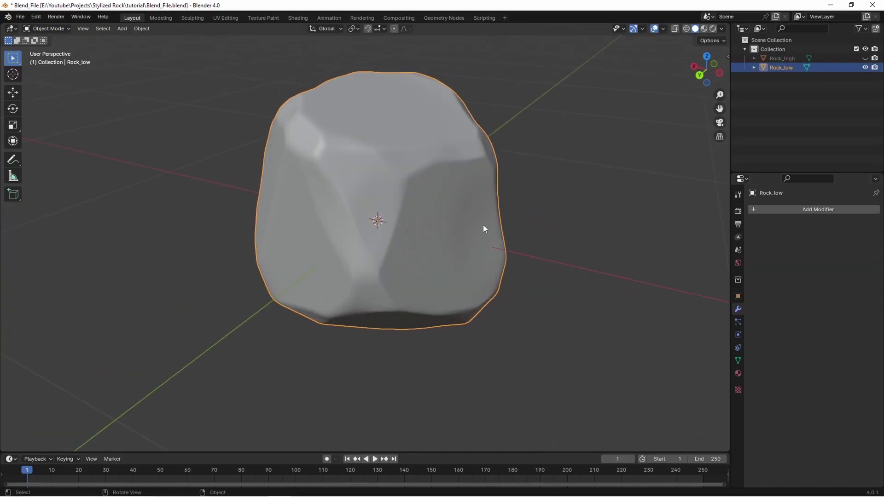
- Add a Decimate modifier to Rock_low with a collapse ratio of 0.001
{"action": "left_click", "coordinate": [804, 211]}
{"action": "type", "text": "decimate"}
{"action": "key", "text": "Return"}
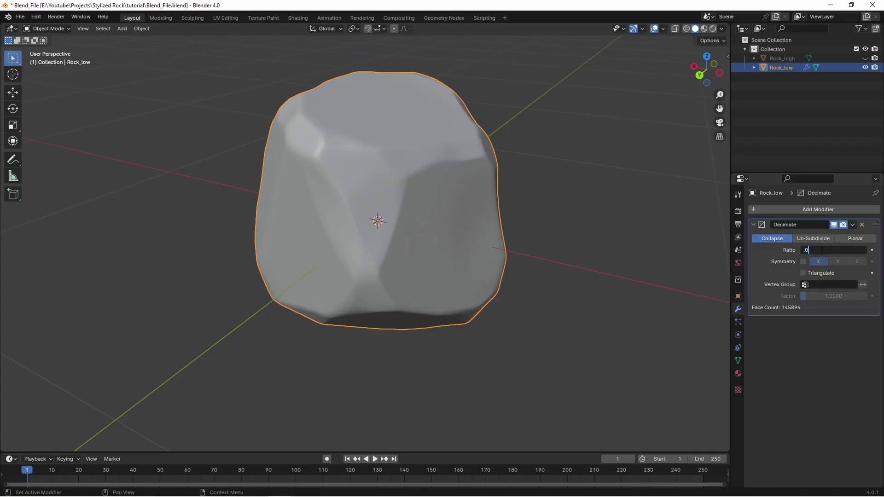
{"action": "left_click", "coordinate": [822, 250]}
{"action": "type", "text": ".001"}
{"action": "key", "text": "Return"}
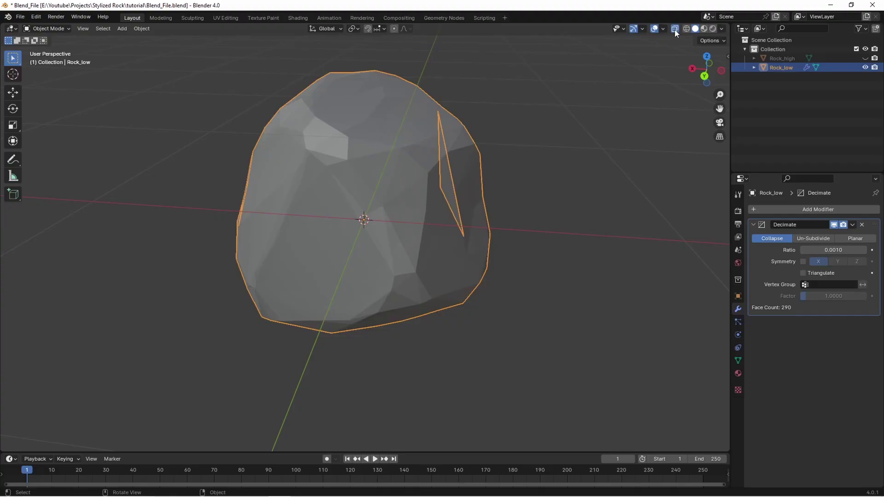
- Switch the viewport to wireframe shading and set Rock_low's Decimate ratio to 0.002
{"action": "left_click", "coordinate": [686, 29]}
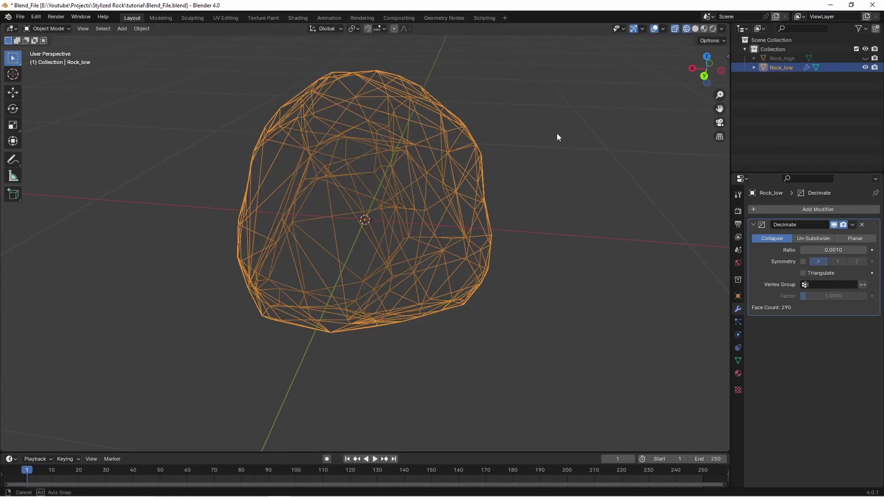
{"action": "mouse_move", "coordinate": [557, 132]}
{"action": "middle_mouse_down"}
{"action": "mouse_move", "coordinate": [434, 135]}
{"action": "mouse_move", "coordinate": [468, 203]}
{"action": "mouse_move", "coordinate": [469, 234]}
{"action": "middle_mouse_up"}
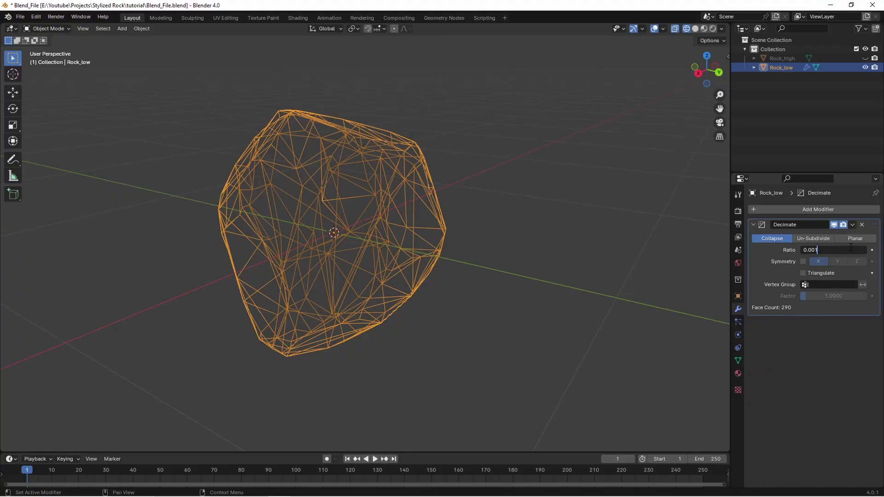
{"action": "key", "text": "Return"}
{"action": "middle_click_drag", "start_coordinate": [415, 230], "coordinate": [423, 145]}
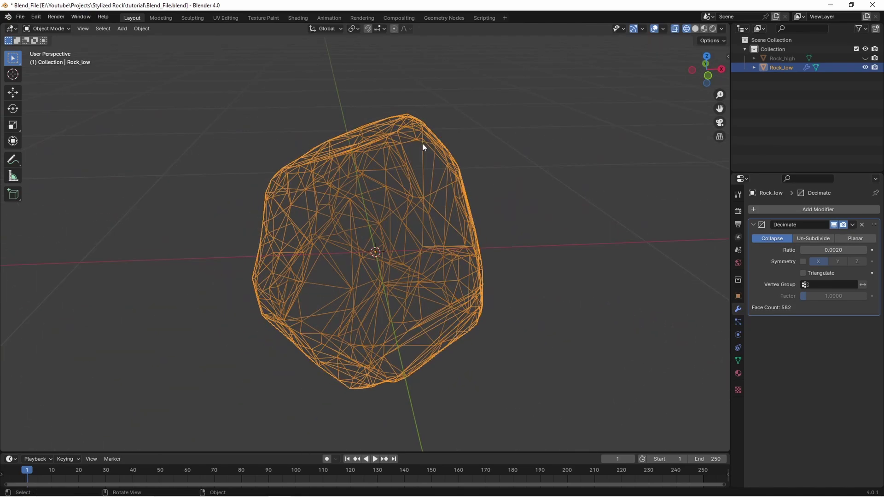
- Apply the Decimate modifier on Rock_low, deselect it and return the viewport to solid shading with X-ray off
{"action": "middle_click_drag", "start_coordinate": [427, 201], "coordinate": [497, 208]}
{"action": "left_click", "coordinate": [852, 226]}
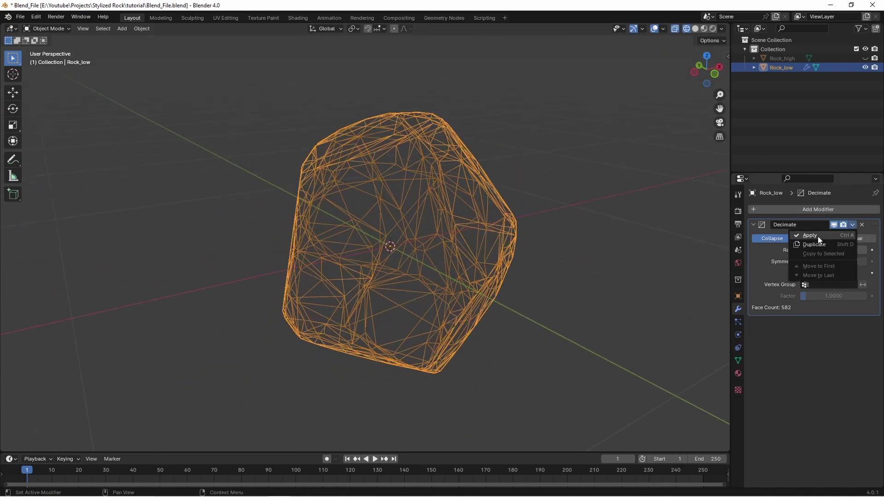
{"action": "left_click", "coordinate": [809, 235]}
{"action": "middle_click_drag", "start_coordinate": [548, 230], "coordinate": [631, 226]}
{"action": "left_click", "coordinate": [631, 211]}
{"action": "left_click", "coordinate": [695, 28]}
{"action": "left_click", "coordinate": [675, 29]}
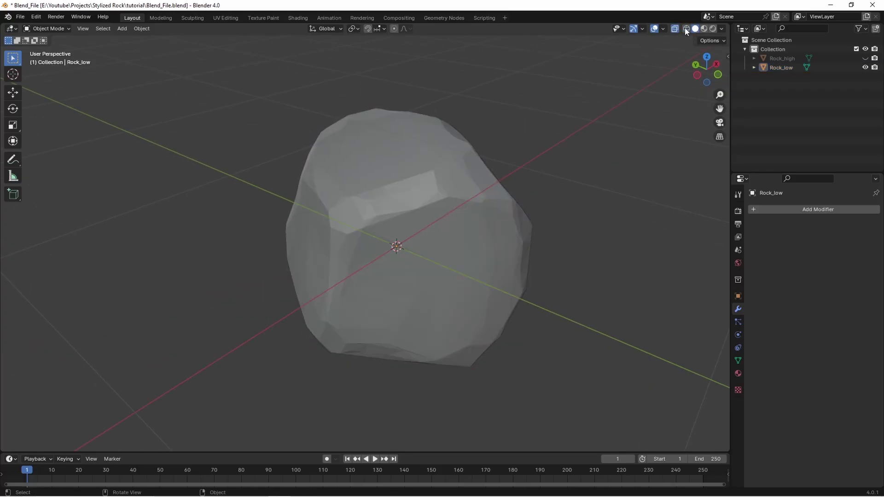
{"action": "left_click", "coordinate": [675, 29]}
- In Edit Mode, merge the upper of two neighbouring vertices on Rock_low's large flat face into the lower one, then return to Object Mode
{"action": "middle_click_drag", "start_coordinate": [572, 115], "coordinate": [599, 114]}
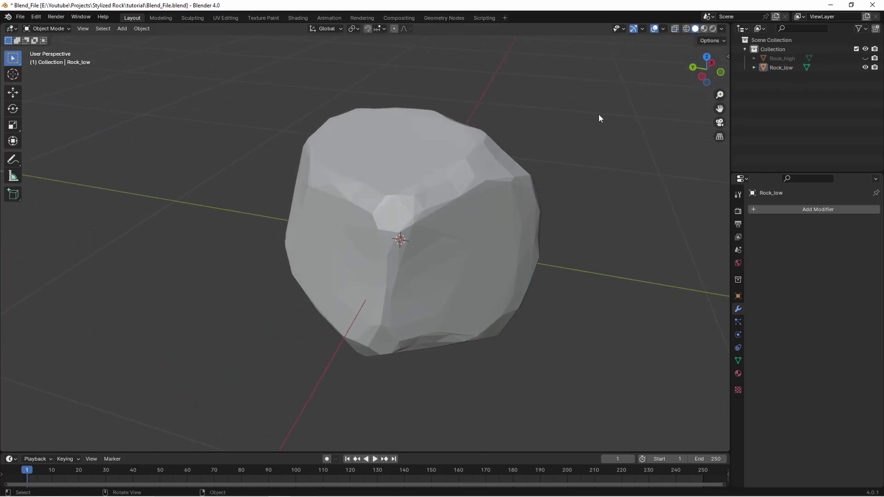
{"action": "scroll", "coordinate": [598, 114], "scroll_direction": "down", "scroll_amount": 2}
{"action": "middle_click_drag", "start_coordinate": [499, 189], "coordinate": [521, 189]}
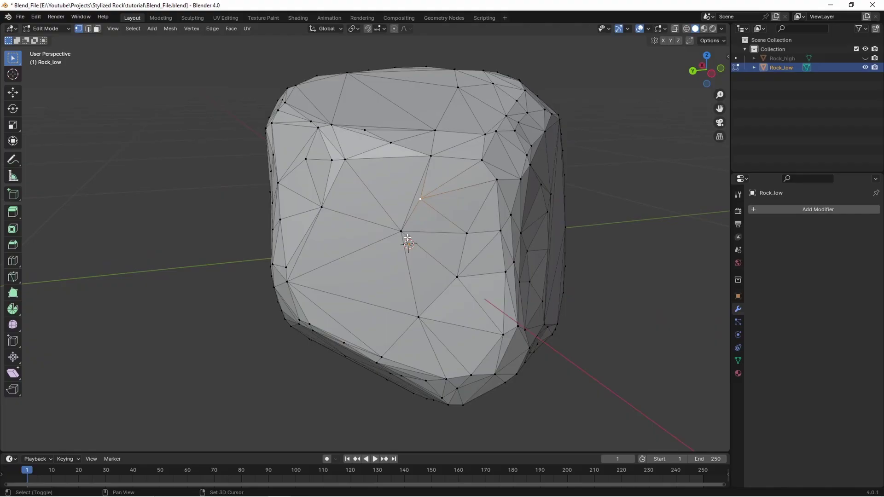
{"action": "key", "text": "m"}
{"action": "left_click", "coordinate": [371, 272]}
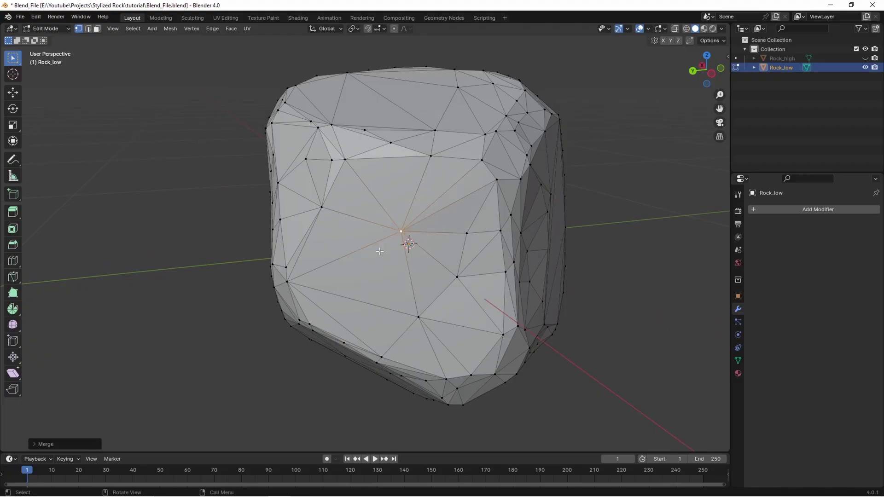
{"action": "key", "text": "Tab"}
- Apply Shade Smooth to Rock_low
{"action": "scroll", "coordinate": [371, 273], "scroll_direction": "down", "scroll_amount": 3}
{"action": "middle_click_drag", "start_coordinate": [372, 273], "coordinate": [435, 277]}
{"action": "key", "text": "F3"}
{"action": "type", "text": "shade"}
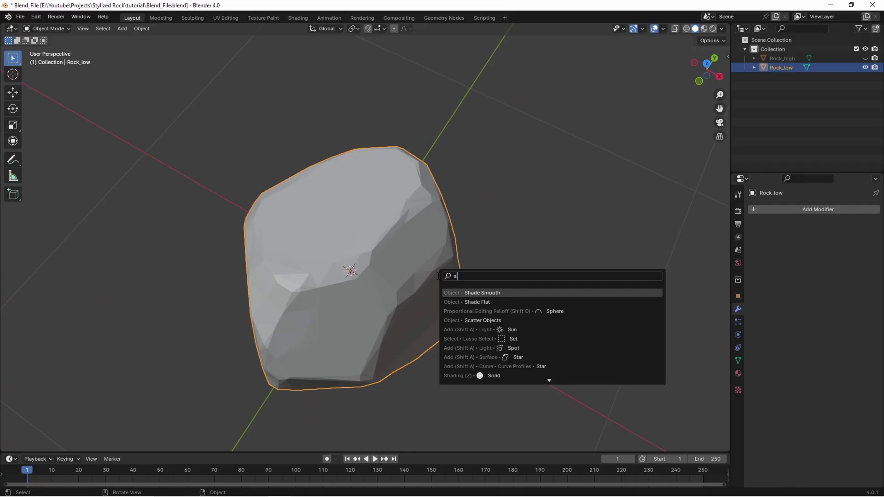
{"action": "key", "text": "Down"}
{"action": "key", "text": "Return"}
- In Edit Mode, merge the lower of the two neighbouring vertices on the notch beside Rock_low's large flat face into the upper one
{"action": "scroll", "coordinate": [438, 275], "scroll_direction": "down", "scroll_amount": 2}
{"action": "middle_click_drag", "start_coordinate": [438, 275], "coordinate": [487, 225]}
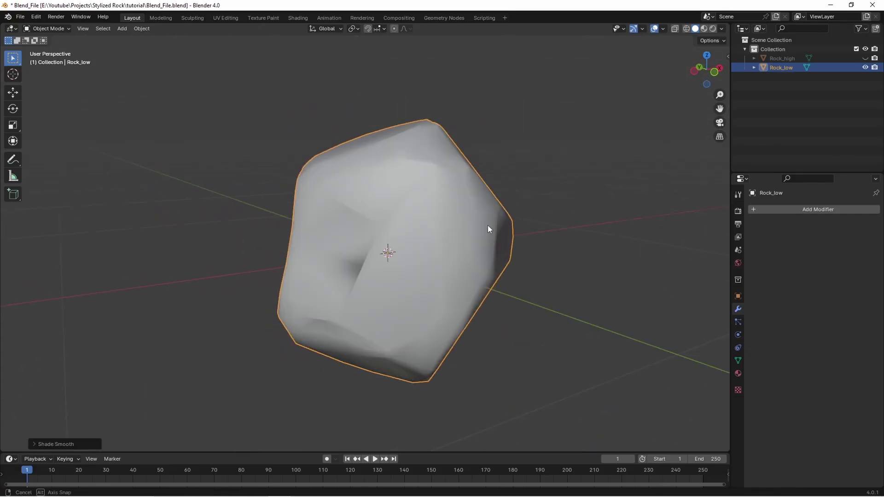
{"action": "scroll", "coordinate": [474, 233], "scroll_direction": "up", "scroll_amount": 5}
{"action": "key", "text": "Tab"}
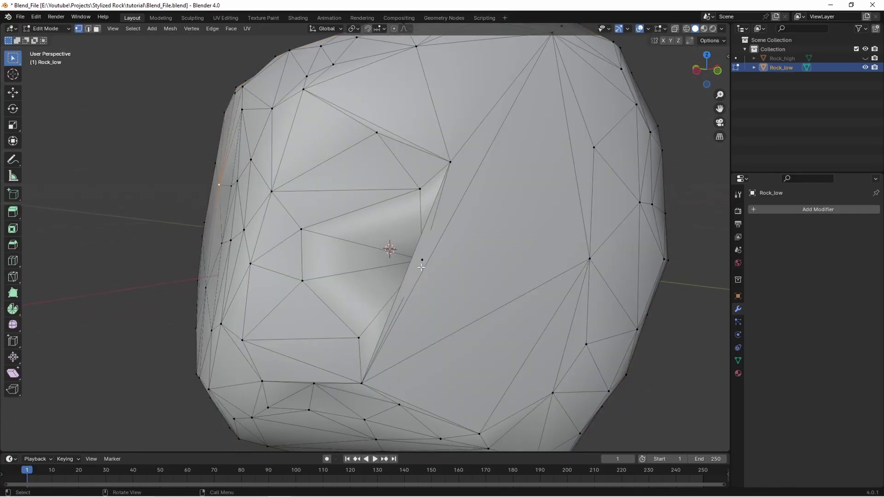
{"action": "middle_click_drag", "start_coordinate": [434, 274], "coordinate": [432, 213]}
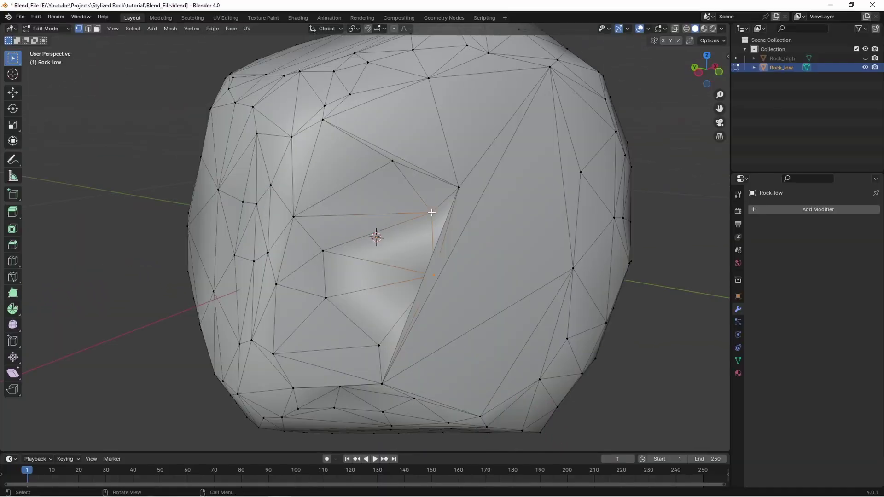
{"action": "key", "text": "m"}
{"action": "left_click", "coordinate": [415, 213]}
- Merge the middle vertex on the ridge below the notch into the adjacent corner vertex at the ridge's outer end
{"action": "middle_click_drag", "start_coordinate": [415, 263], "coordinate": [368, 256]}
{"action": "scroll", "coordinate": [369, 256], "scroll_direction": "up", "scroll_amount": 2}
{"action": "key", "text": "Tab"}
{"action": "middle_click_drag", "start_coordinate": [430, 280], "coordinate": [322, 234]}
{"action": "key", "text": "Tab"}
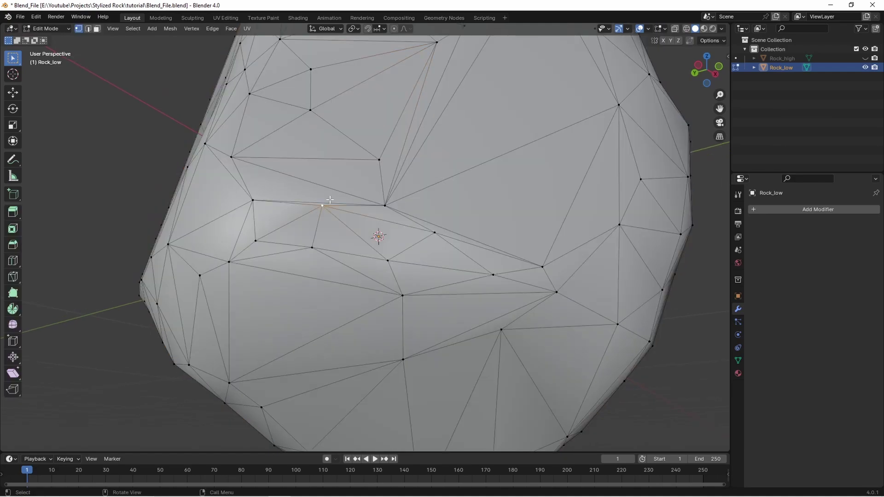
{"action": "scroll", "coordinate": [321, 204], "scroll_direction": "up", "scroll_amount": 3}
{"action": "middle_click_drag", "start_coordinate": [55, 171], "coordinate": [104, 203], "text": "shift"}
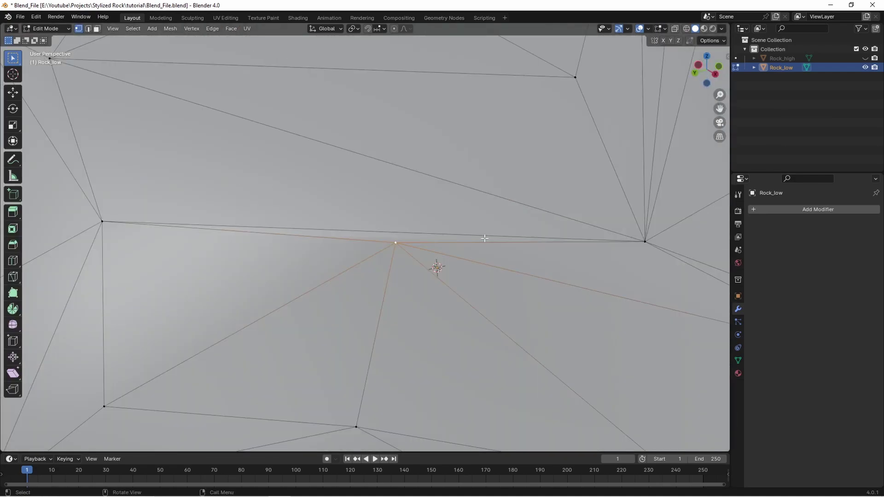
{"action": "scroll", "coordinate": [391, 245], "scroll_direction": "down", "scroll_amount": 4}
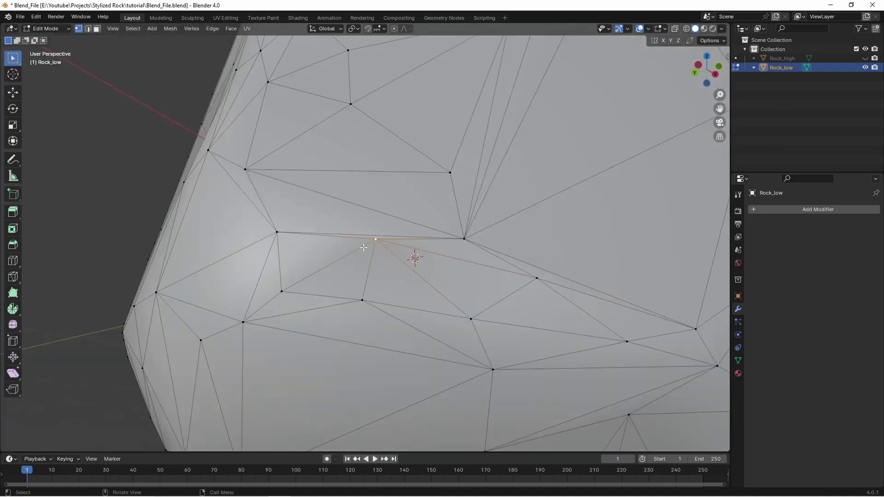
{"action": "key", "text": "m"}
{"action": "left_click", "coordinate": [276, 234]}
- Return Rock_low to Object Mode and save the Blender file
{"action": "scroll", "coordinate": [276, 234], "scroll_direction": "down", "scroll_amount": 5}
{"action": "middle_click_drag", "start_coordinate": [362, 259], "coordinate": [437, 261]}
{"action": "key", "text": "Tab"}
{"action": "key", "text": "ctrl+s"}
{"action": "scroll", "coordinate": [410, 242], "scroll_direction": "up", "scroll_amount": 5}
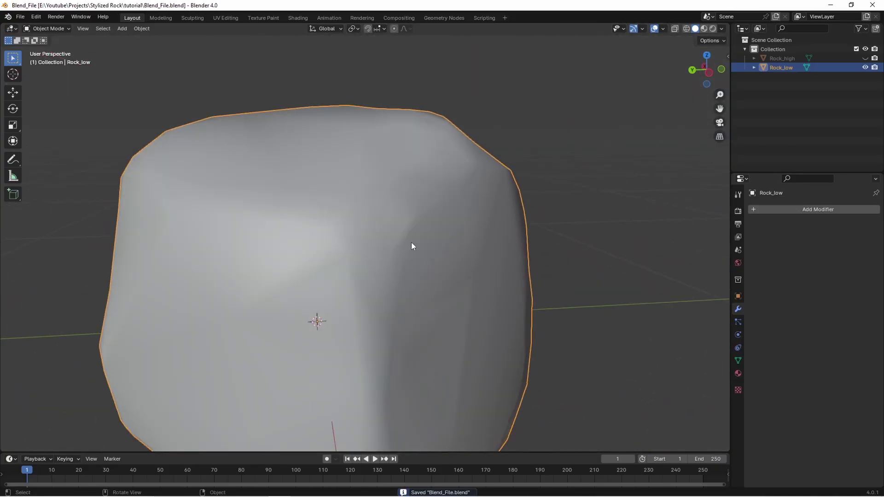
{"action": "scroll", "coordinate": [388, 238], "scroll_direction": "down", "scroll_amount": 5}
- In Edit Mode with edge selection, select a starting edge near Rock_low's corner and a shortest path of edges from it along the ridge
{"action": "key", "text": "Tab"}
{"action": "scroll", "coordinate": [364, 236], "scroll_direction": "up", "scroll_amount": 3}
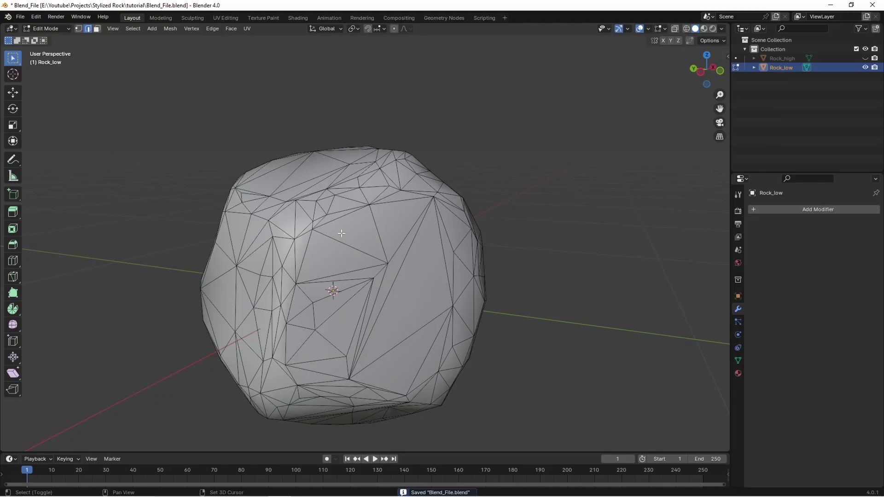
{"action": "middle_click_drag", "start_coordinate": [341, 234], "coordinate": [375, 220]}
{"action": "left_click", "coordinate": [375, 219]}
{"action": "scroll", "coordinate": [363, 244], "scroll_direction": "up", "scroll_amount": 3}
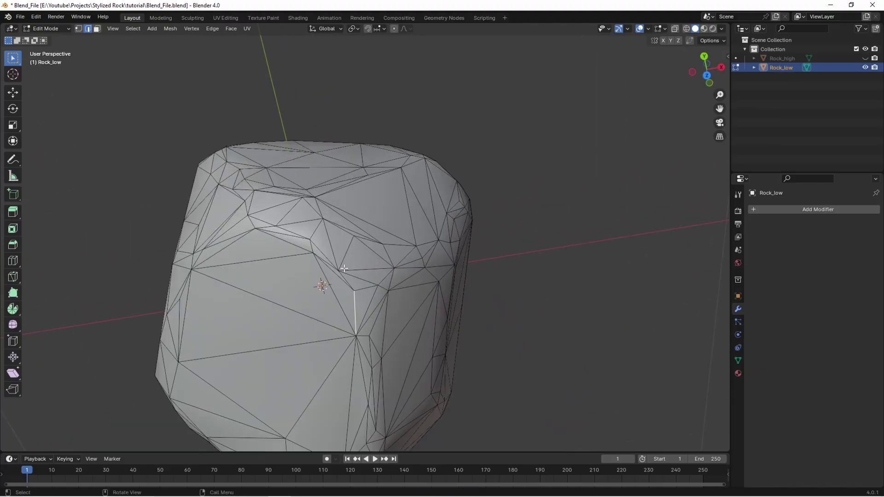
{"action": "middle_click_drag", "start_coordinate": [343, 275], "coordinate": [318, 291]}
{"action": "left_click", "coordinate": [318, 292], "text": "ctrl"}
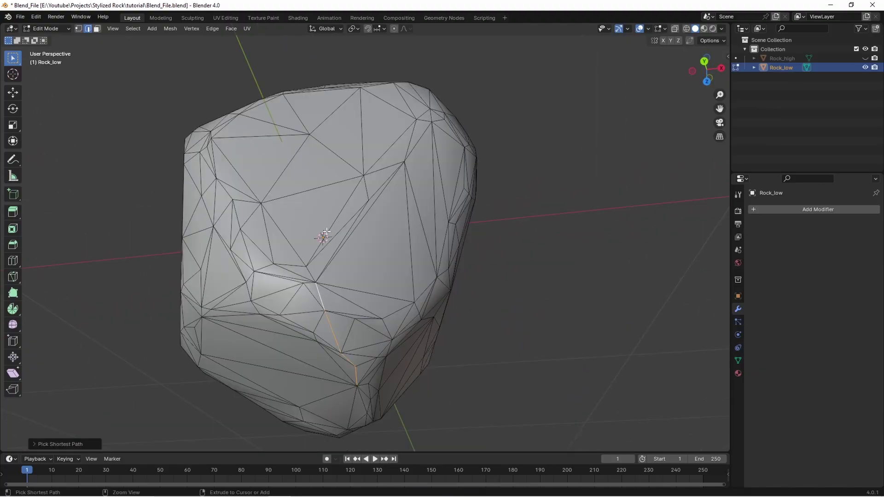
- Extend the shortest-path edge selection around Rock_low along its natural ridges to close the loop, and mark it as a seam
{"action": "mouse_move", "coordinate": [341, 217]}
{"action": "middle_mouse_down"}
{"action": "mouse_move", "coordinate": [356, 117]}
{"action": "mouse_move", "coordinate": [334, 216]}
{"action": "mouse_move", "coordinate": [346, 230]}
{"action": "middle_mouse_up"}
{"action": "scroll", "coordinate": [334, 216], "scroll_direction": "up", "scroll_amount": 1}
{"action": "left_click", "coordinate": [298, 195], "text": "ctrl"}
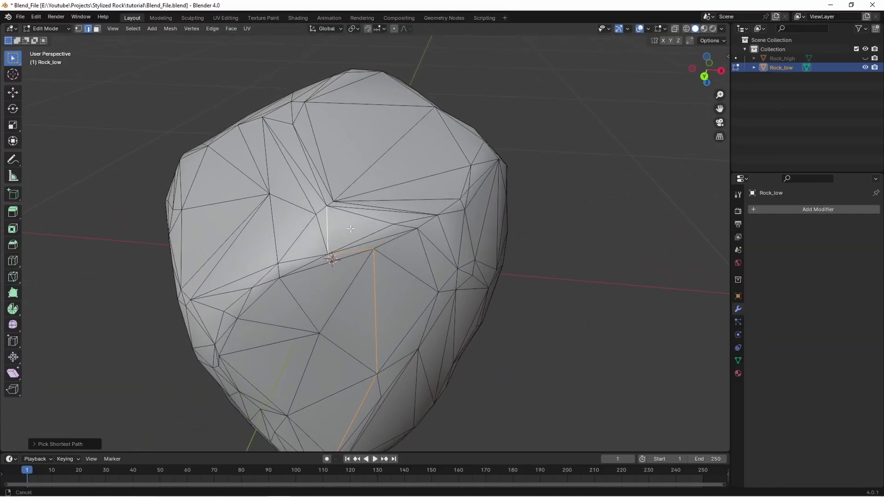
{"action": "middle_click_drag", "start_coordinate": [335, 180], "coordinate": [338, 228]}
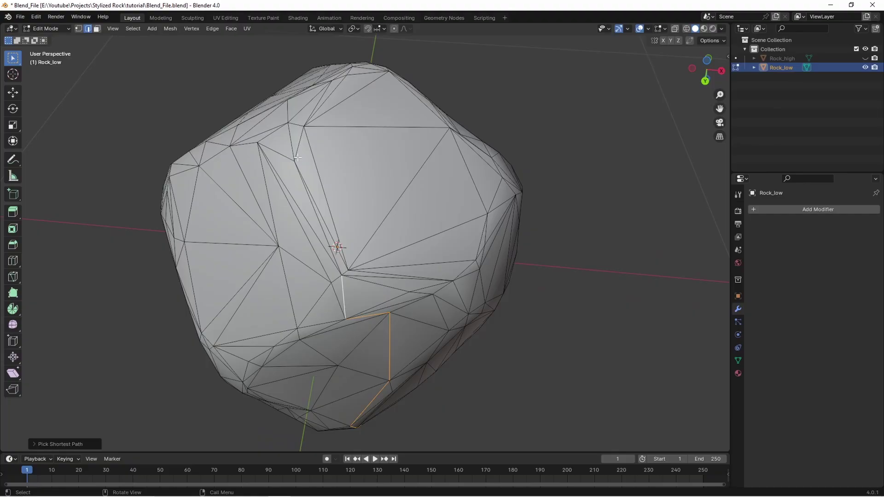
{"action": "middle_click_drag", "start_coordinate": [297, 157], "coordinate": [333, 184]}
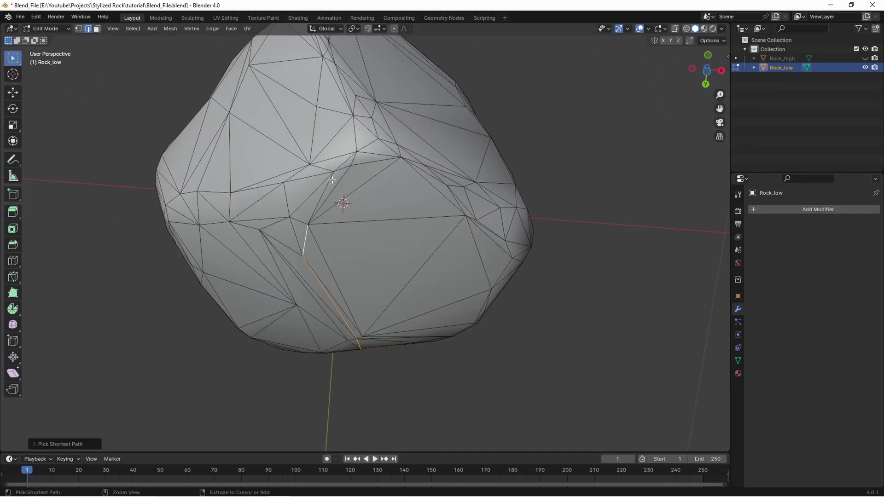
{"action": "middle_click_drag", "start_coordinate": [364, 79], "coordinate": [306, 144]}
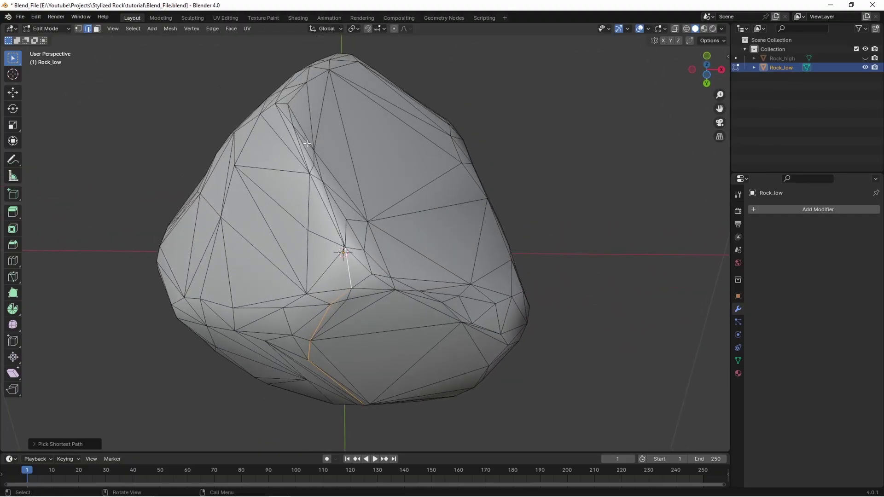
{"action": "middle_click_drag", "start_coordinate": [358, 112], "coordinate": [346, 228]}
{"action": "key", "text": "ctrl+e"}
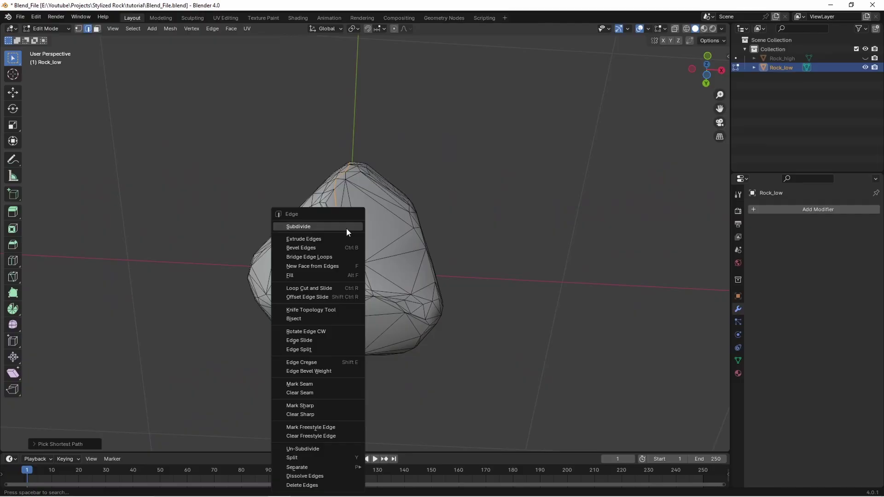
{"action": "left_click", "coordinate": [313, 385]}
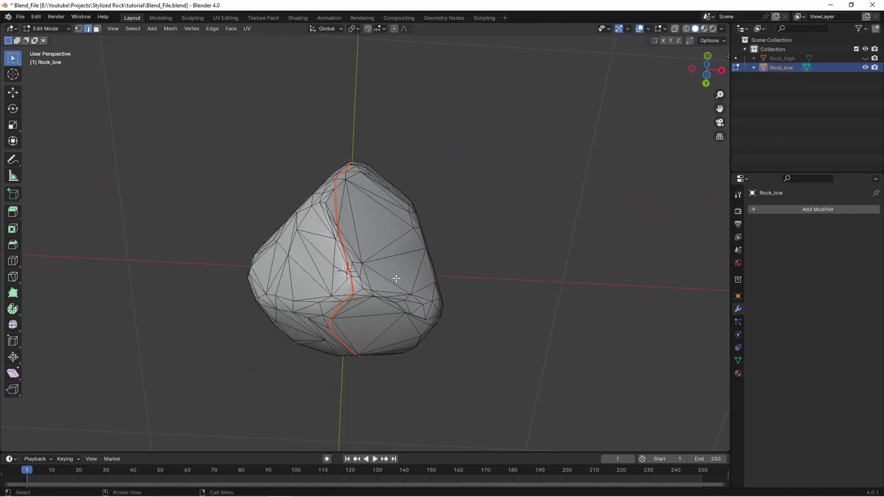
- Unwrap the entire Rock_low mesh, check its UV islands in the UV Editing workspace and return to the Layout workspace
{"action": "middle_click_drag", "start_coordinate": [313, 385], "coordinate": [412, 313]}
{"action": "scroll", "coordinate": [412, 313], "scroll_direction": "down", "scroll_amount": 2}
{"action": "key", "text": "a"}
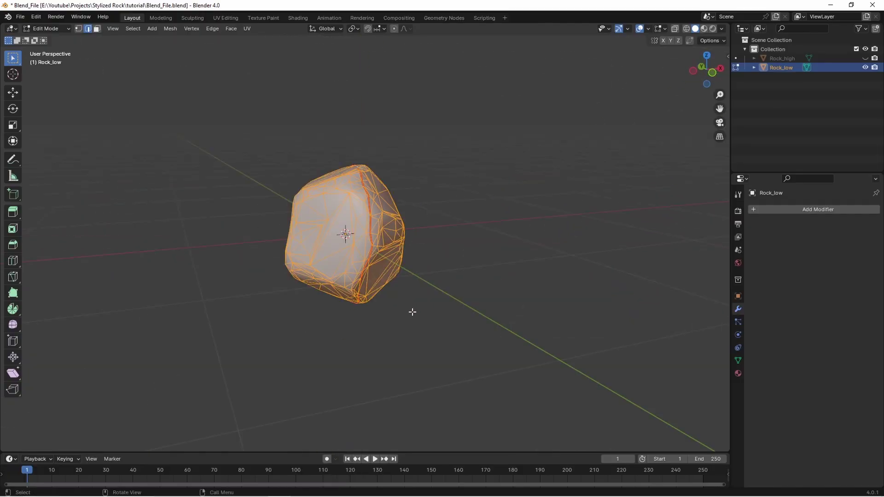
{"action": "key", "text": "u"}
{"action": "left_click", "coordinate": [413, 312]}
{"action": "middle_click_drag", "start_coordinate": [412, 304], "coordinate": [391, 259]}
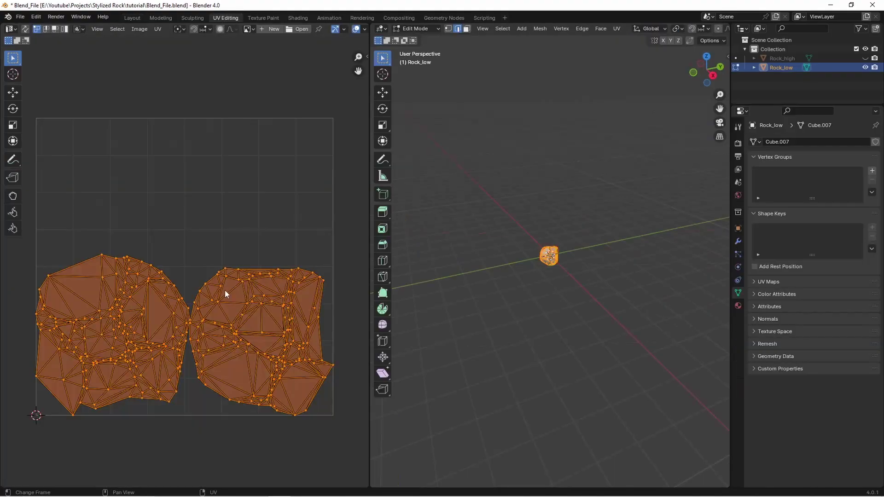
{"action": "middle_click_drag", "start_coordinate": [226, 292], "coordinate": [206, 248]}
{"action": "scroll", "coordinate": [206, 252], "scroll_direction": "up", "scroll_amount": 4}
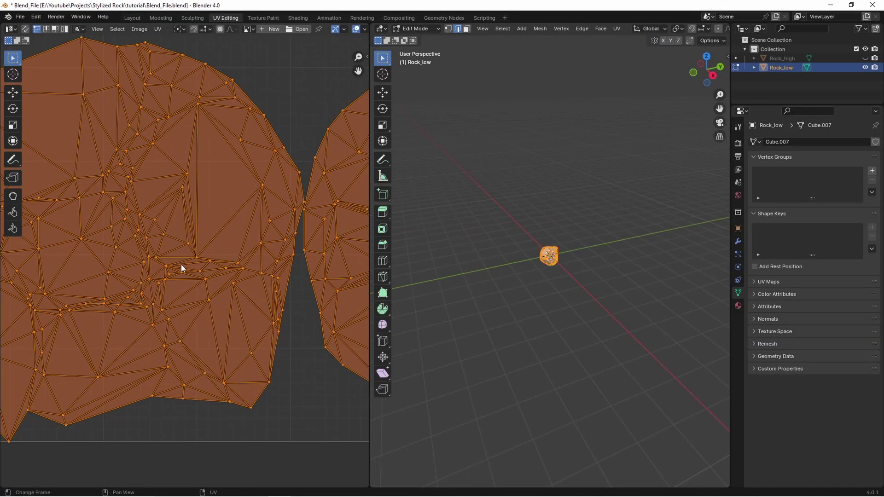
{"action": "scroll", "coordinate": [181, 266], "scroll_direction": "down", "scroll_amount": 4}
{"action": "left_click", "coordinate": [138, 18]}
- Create and assign a checker map material to Rock_low with the PRAP add-on, and rename the material MT_Rock
{"action": "scroll", "coordinate": [357, 163], "scroll_direction": "up", "scroll_amount": 3}
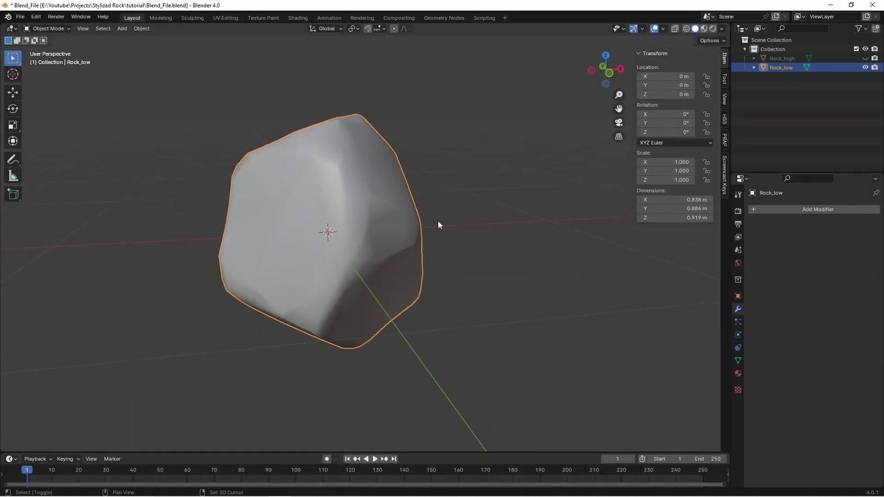
{"action": "left_click", "coordinate": [726, 134]}
{"action": "left_click", "coordinate": [674, 90]}
{"action": "mouse_move", "coordinate": [576, 175]}
{"action": "middle_mouse_down"}
{"action": "mouse_move", "coordinate": [484, 198]}
{"action": "mouse_move", "coordinate": [371, 204]}
{"action": "mouse_move", "coordinate": [350, 225]}
{"action": "mouse_move", "coordinate": [411, 243]}
{"action": "mouse_move", "coordinate": [420, 188]}
{"action": "mouse_move", "coordinate": [490, 197]}
{"action": "mouse_move", "coordinate": [462, 198]}
{"action": "mouse_move", "coordinate": [461, 150]}
{"action": "mouse_move", "coordinate": [560, 225]}
{"action": "mouse_move", "coordinate": [441, 256]}
{"action": "mouse_move", "coordinate": [423, 250]}
{"action": "mouse_move", "coordinate": [336, 298]}
{"action": "mouse_move", "coordinate": [435, 331]}
{"action": "mouse_move", "coordinate": [408, 294]}
{"action": "mouse_move", "coordinate": [366, 281]}
{"action": "middle_mouse_up"}
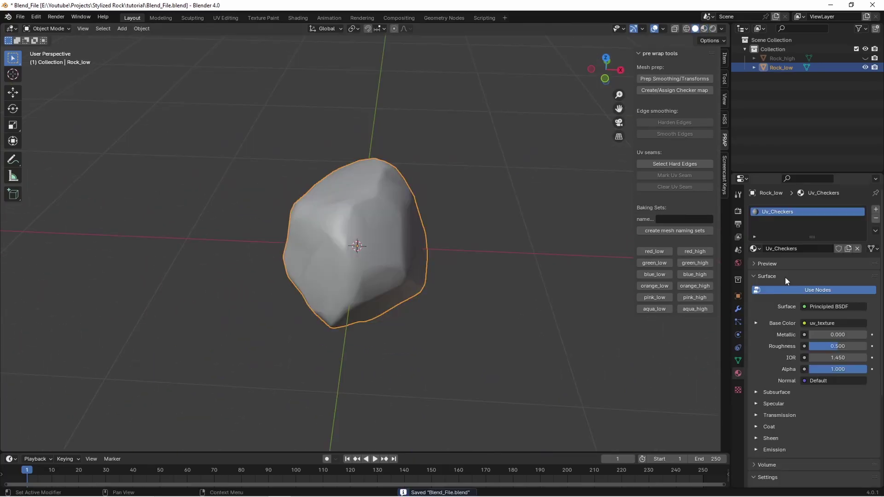
{"action": "left_click", "coordinate": [783, 249]}
{"action": "type", "text": "MT_Rock"}
{"action": "key", "text": "Return"}
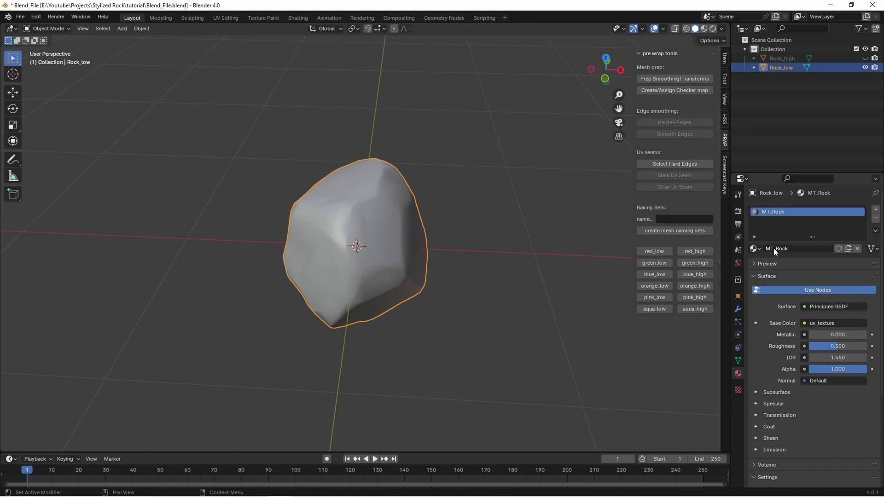
- Export Rock_low in FBX format as Rock_low.fbx to the substance folder
{"action": "scroll", "coordinate": [407, 225], "scroll_direction": "up", "scroll_amount": 3}
{"action": "middle_click_drag", "start_coordinate": [407, 225], "coordinate": [332, 200]}
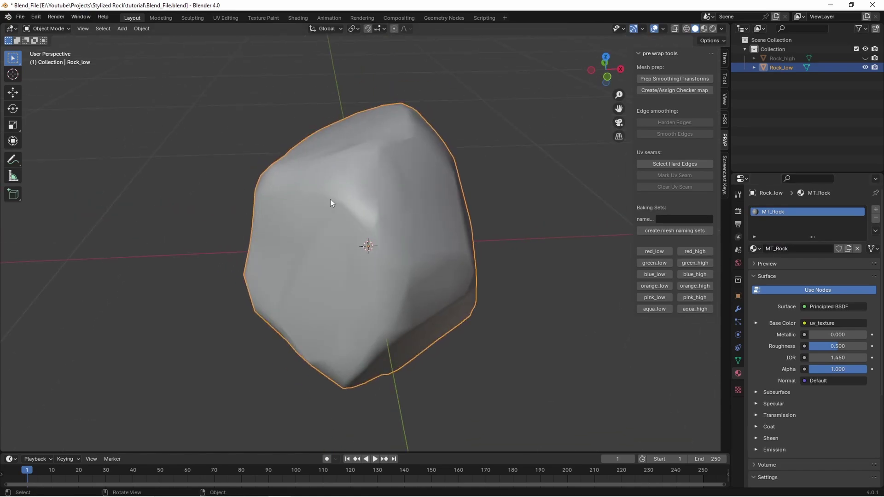
{"action": "left_click", "coordinate": [21, 18]}
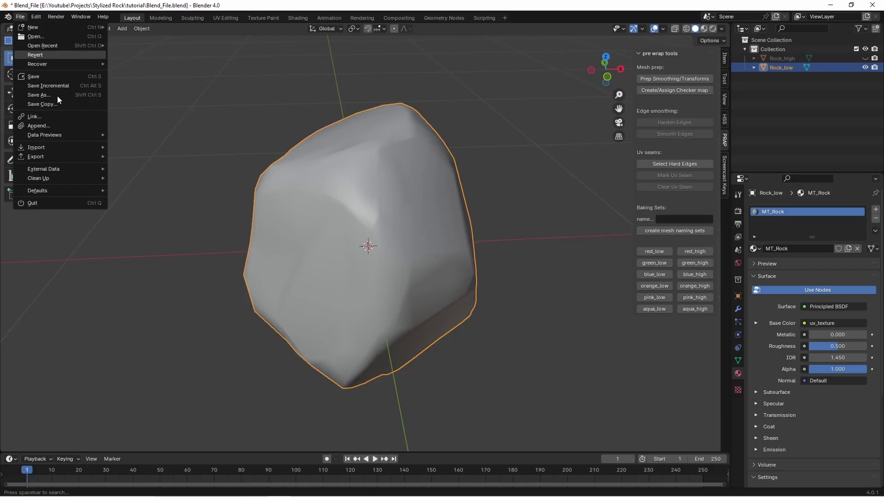
{"action": "mouse_move", "coordinate": [46, 157]}
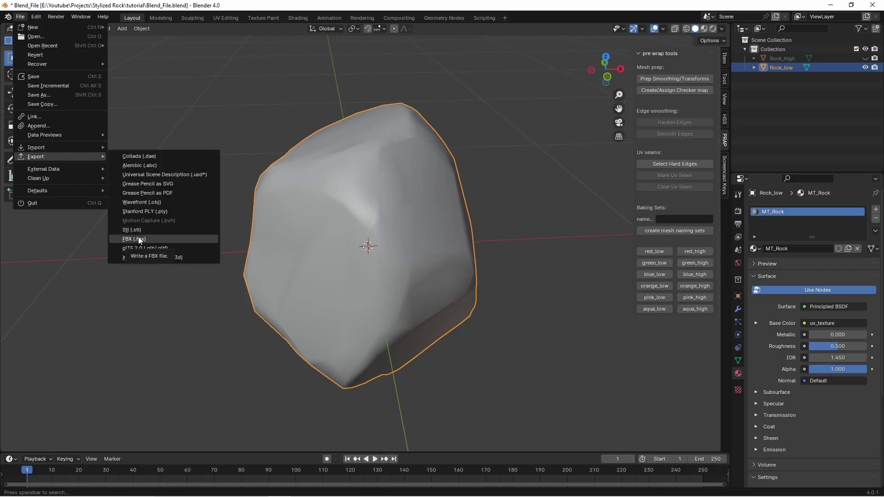
{"action": "left_click", "coordinate": [139, 240]}
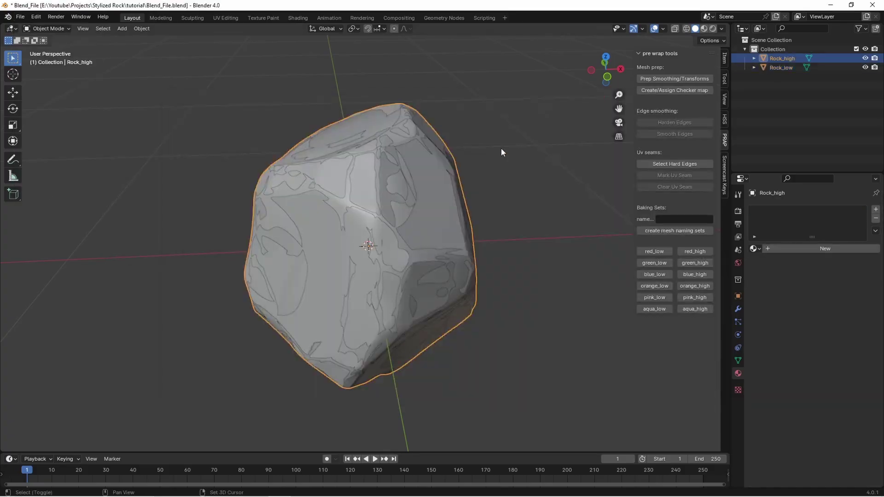
- Export Rock_high in FBX format and save the Blender file
{"action": "middle_click_drag", "start_coordinate": [501, 148], "coordinate": [486, 168], "text": "shift"}
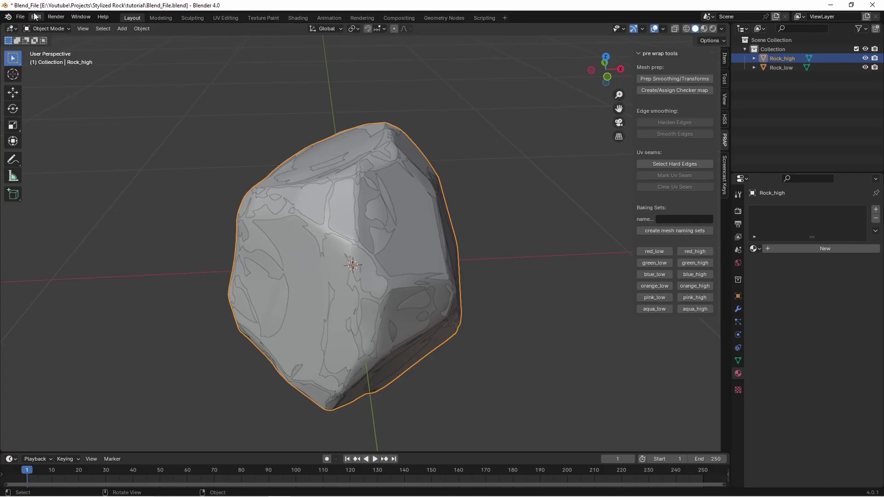
{"action": "left_click", "coordinate": [20, 18]}
{"action": "mouse_move", "coordinate": [41, 159]}
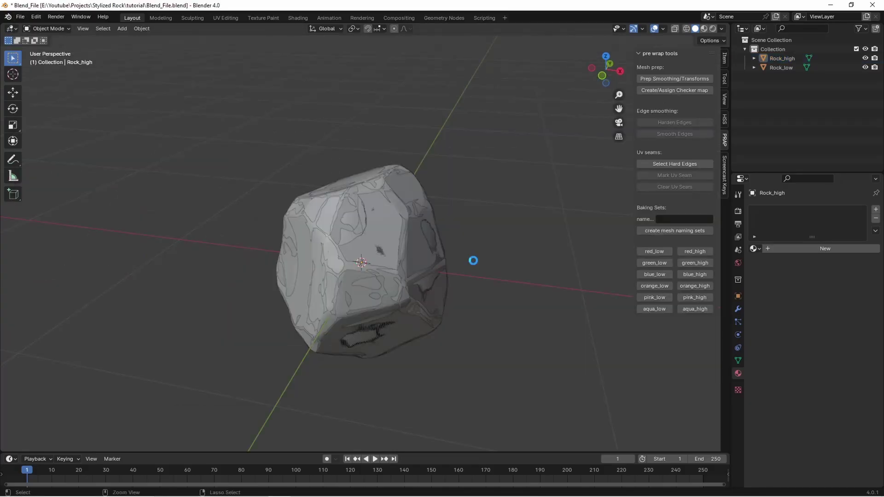
{"action": "key", "text": "ctrl+s"}
{"action": "middle_click_drag", "start_coordinate": [474, 258], "coordinate": [487, 276]}
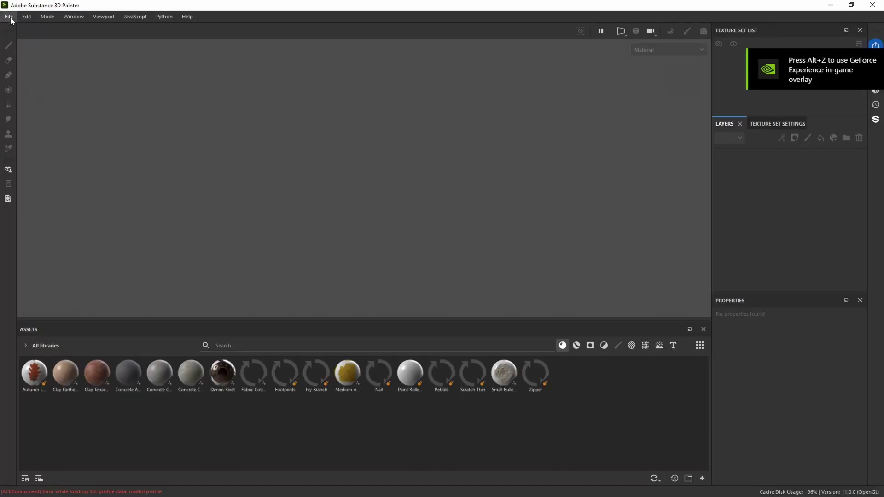
- In Adobe Substance 3D Painter, create a new project from Rock_low.fbx with a document resolution of 2048
{"action": "left_click", "coordinate": [13, 17]}
{"action": "left_click", "coordinate": [17, 29]}
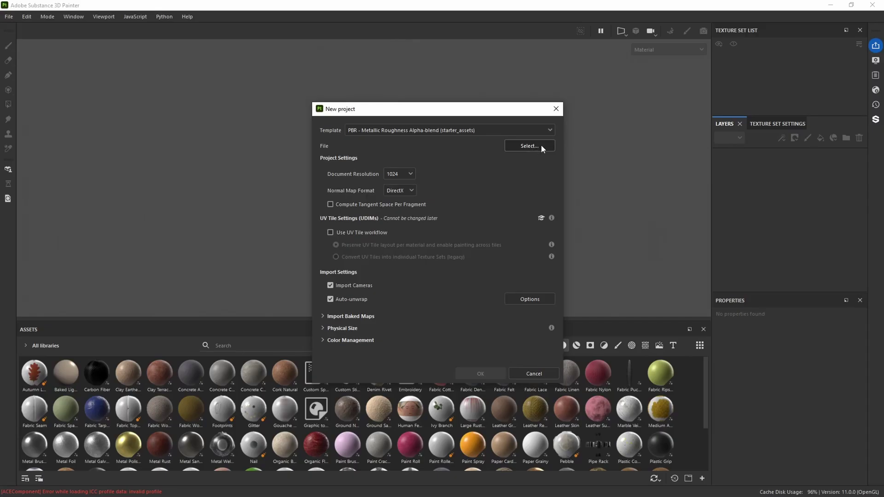
{"action": "left_click", "coordinate": [540, 145]}
{"action": "double_click", "coordinate": [414, 189]}
{"action": "left_click", "coordinate": [401, 173]}
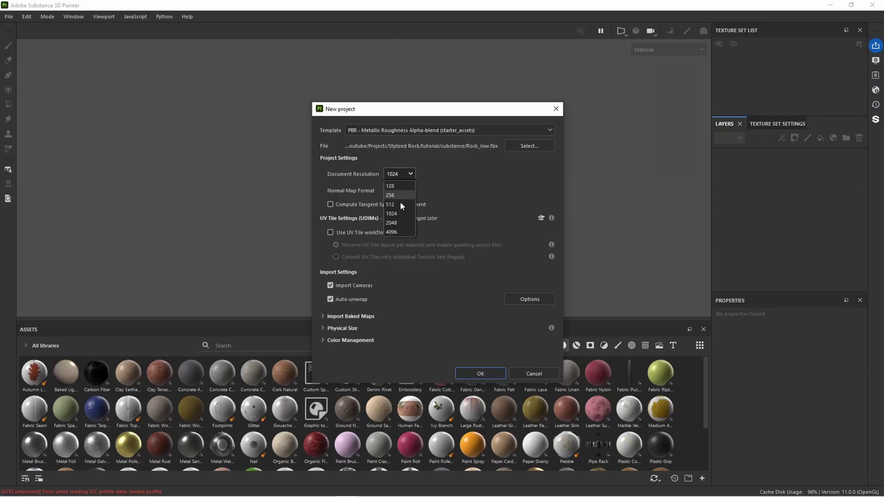
{"action": "left_click", "coordinate": [401, 222]}
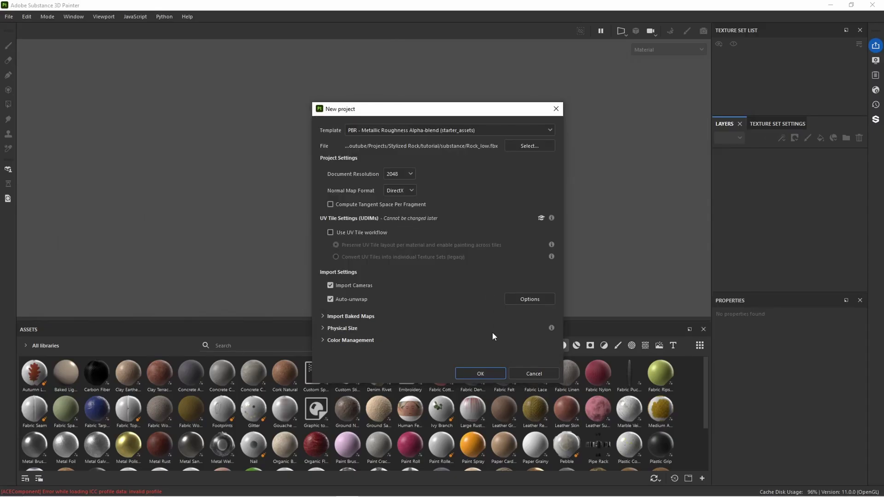
{"action": "left_click", "coordinate": [480, 373]}
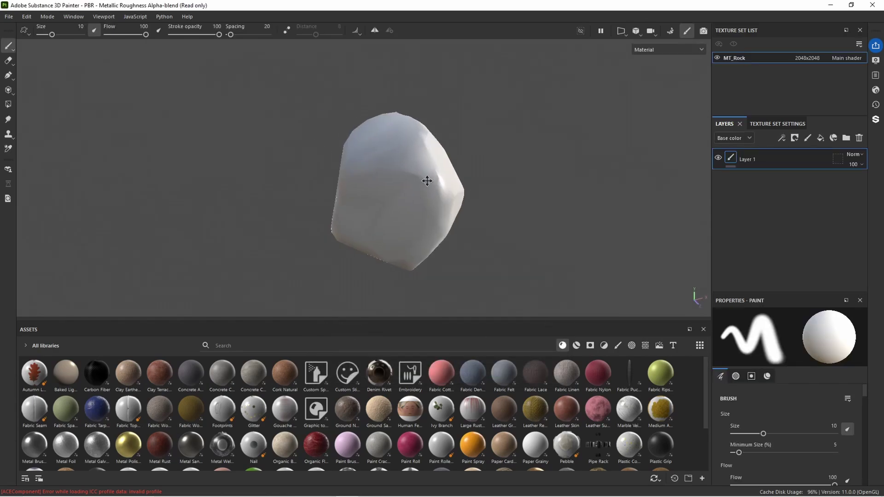
- Open mesh map baking for MT_Rock, load Rock_high.fbx as the high definition mesh, and set the output size to 2048
{"action": "left_click", "coordinate": [775, 123]}
{"action": "scroll", "coordinate": [814, 209], "scroll_direction": "down", "scroll_amount": 3}
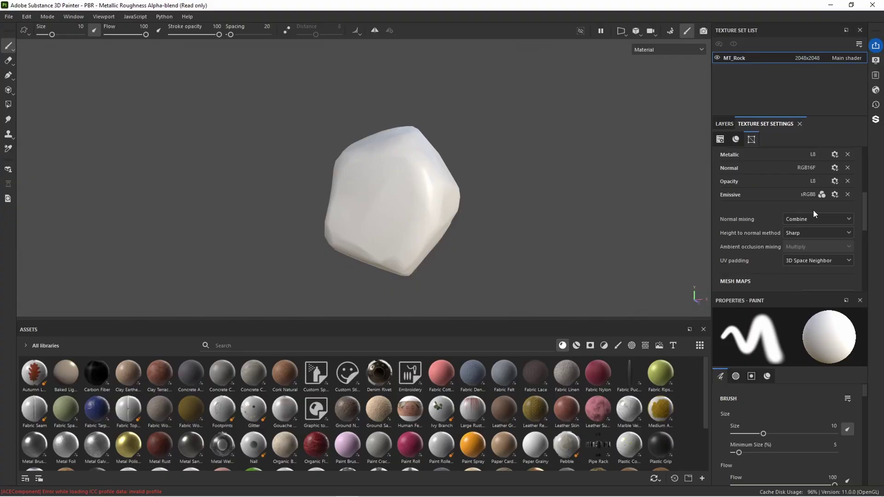
{"action": "scroll", "coordinate": [813, 209], "scroll_direction": "down", "scroll_amount": 3}
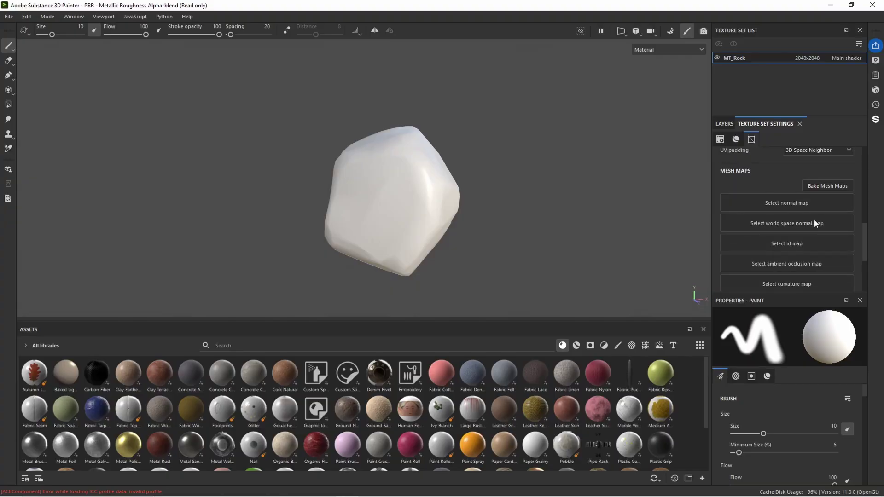
{"action": "left_click", "coordinate": [818, 187]}
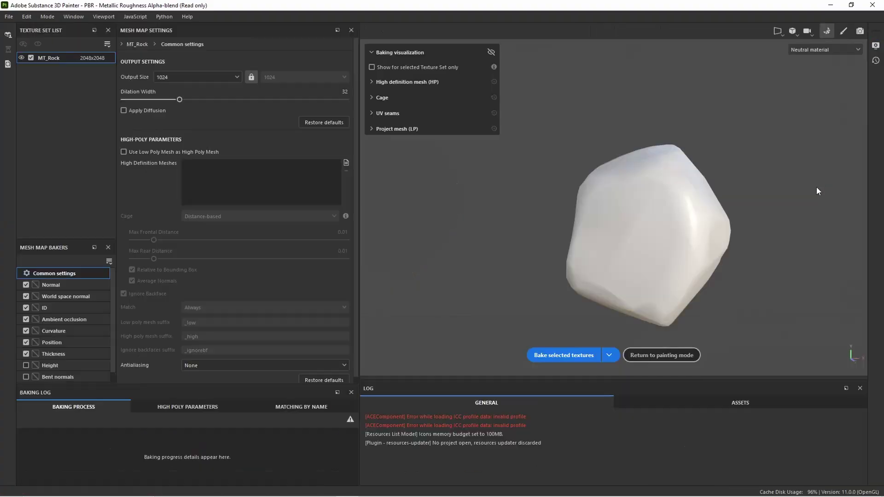
{"action": "left_click", "coordinate": [346, 163]}
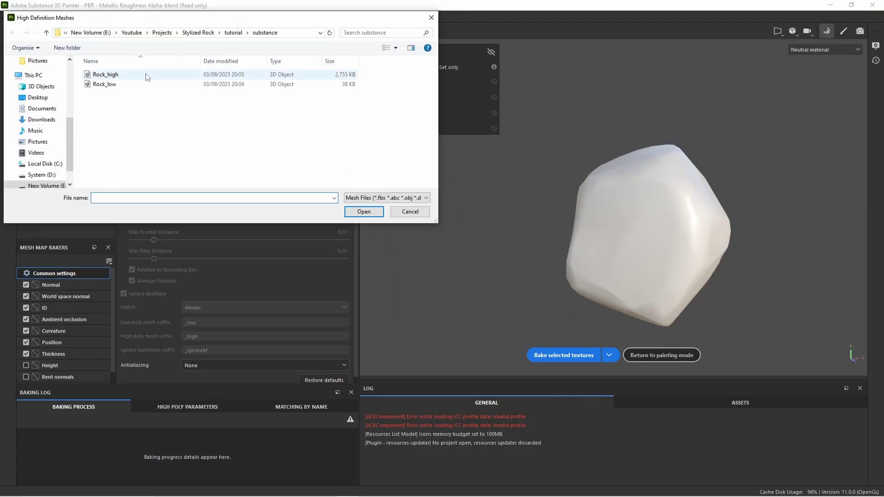
{"action": "double_click", "coordinate": [155, 75]}
{"action": "left_click", "coordinate": [162, 77]}
{"action": "left_click", "coordinate": [173, 144]}
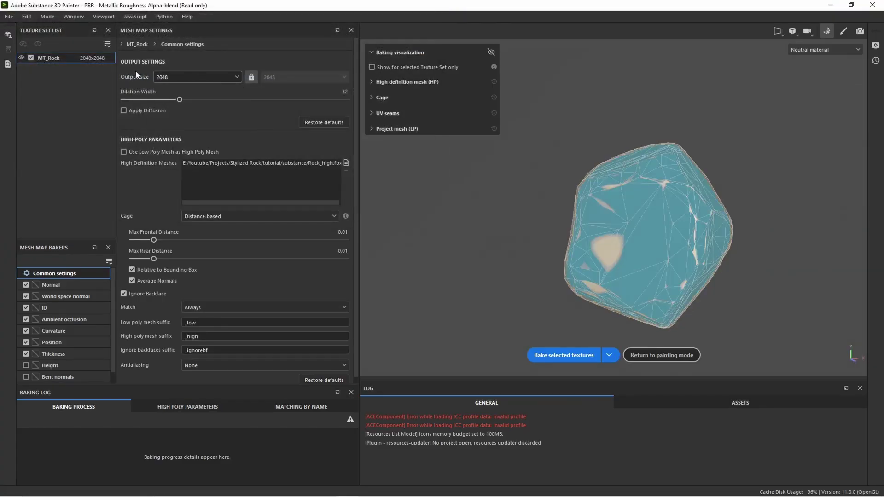
- Set antialiasing to Supersampling 16x and bake the selected mesh maps
{"action": "scroll", "coordinate": [226, 233], "scroll_direction": "down", "scroll_amount": 1}
{"action": "left_click", "coordinate": [206, 360]}
{"action": "left_click", "coordinate": [223, 392]}
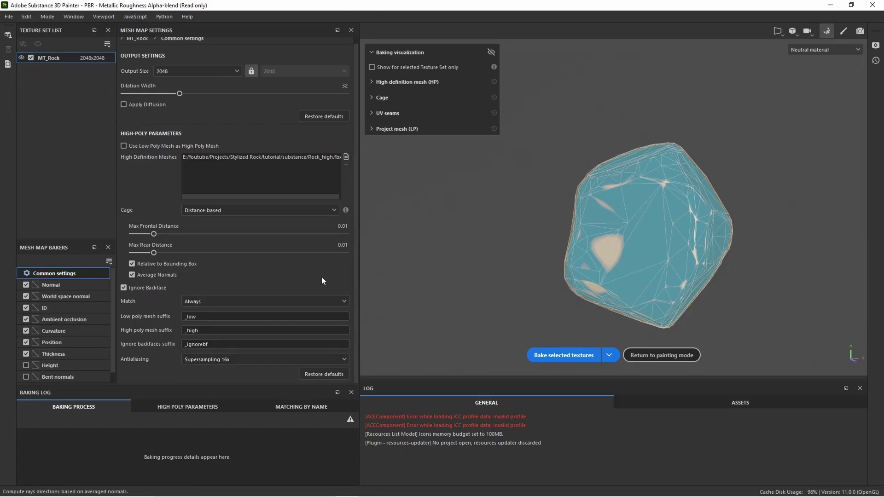
{"action": "left_click", "coordinate": [565, 356]}
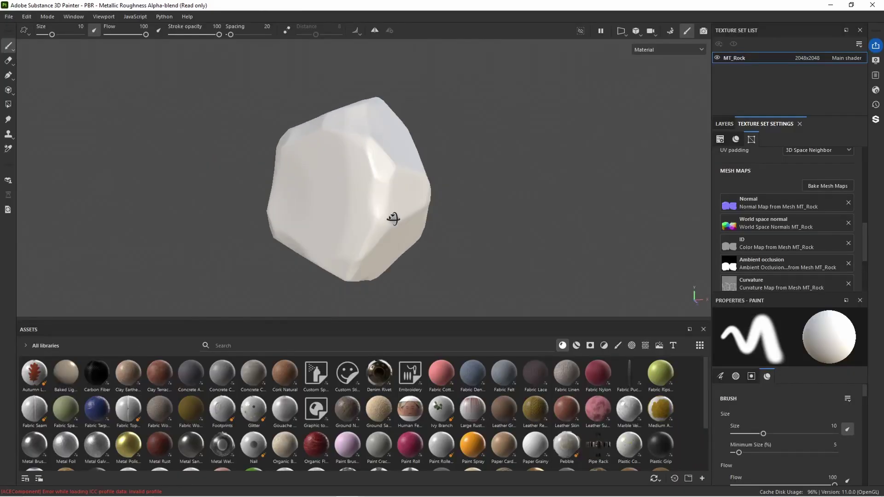
- Examine the baked rock from several sides to check its surface and edges
{"action": "mouse_move", "coordinate": [394, 218]}
{"action": "left_mouse_down", "text": "alt"}
{"action": "mouse_move", "coordinate": [357, 205]}
{"action": "mouse_move", "coordinate": [410, 207]}
{"action": "mouse_move", "coordinate": [458, 144]}
{"action": "left_mouse_up", "text": "alt"}
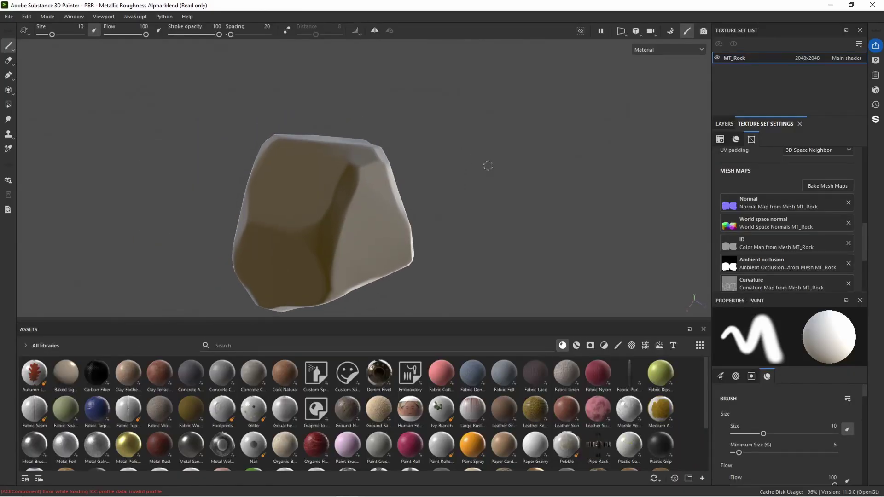
{"action": "right_click_drag", "start_coordinate": [488, 165], "coordinate": [447, 181], "text": "shift"}
{"action": "left_click_drag", "start_coordinate": [304, 140], "coordinate": [479, 206], "text": "alt"}
{"action": "scroll", "coordinate": [397, 193], "scroll_direction": "down", "scroll_amount": 3}
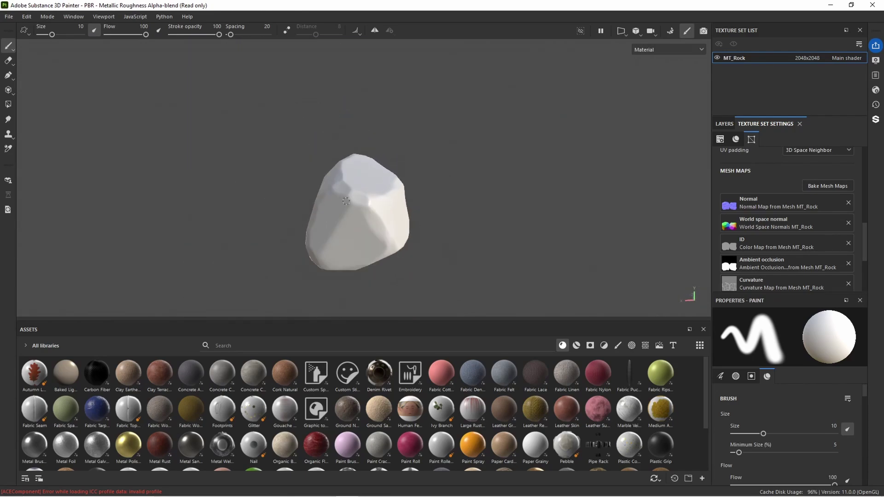
{"action": "left_click_drag", "start_coordinate": [346, 201], "coordinate": [450, 207], "text": "alt"}
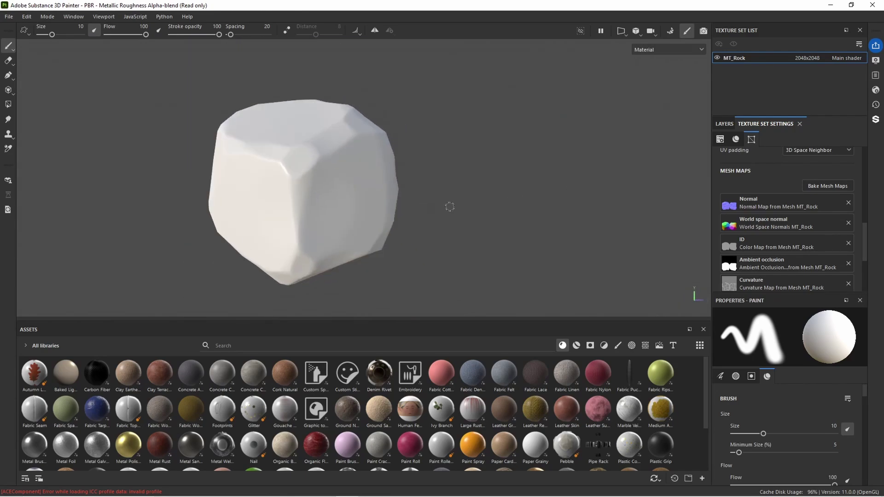
{"action": "right_click_drag", "start_coordinate": [450, 207], "coordinate": [431, 216], "text": "shift"}
{"action": "middle_click_drag", "start_coordinate": [359, 210], "coordinate": [406, 211], "text": "alt"}
{"action": "right_click_drag", "start_coordinate": [465, 215], "coordinate": [496, 219], "text": "shift"}
{"action": "middle_click_drag", "start_coordinate": [467, 204], "coordinate": [504, 211], "text": "alt"}
- Replace the default paint layer with a fill layer named Base
{"action": "left_click", "coordinate": [724, 124]}
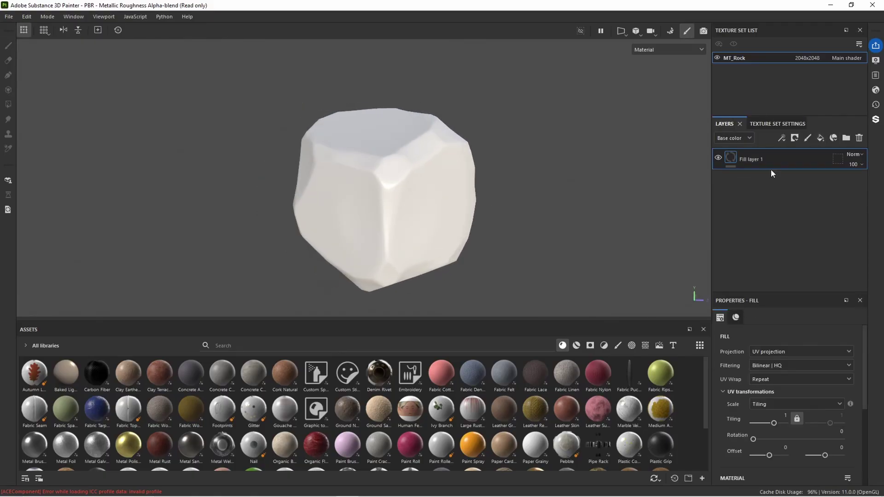
{"action": "double_click", "coordinate": [761, 159]}
{"action": "type", "text": "Base"}
{"action": "key", "text": "Return"}
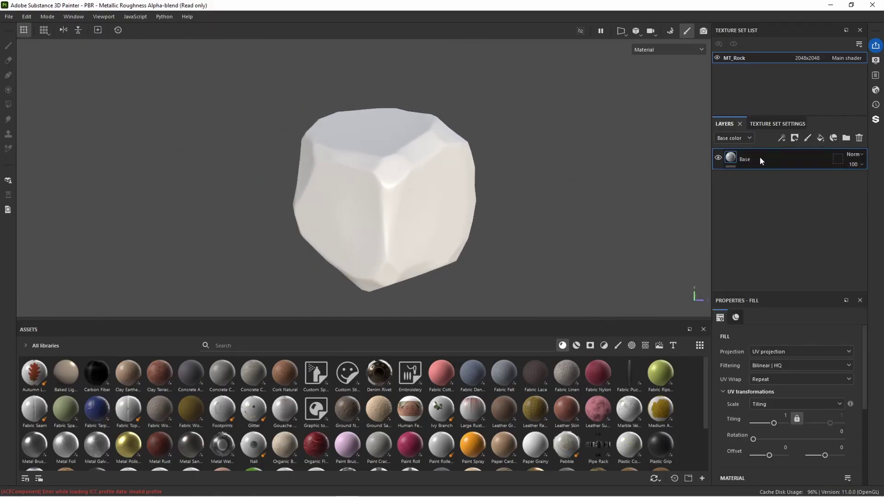
- Keep only the color and roughness channels active on the Base fill and set its roughness to about 0.93
{"action": "scroll", "coordinate": [811, 353], "scroll_direction": "down", "scroll_amount": 5}
{"action": "left_click", "coordinate": [811, 353]}
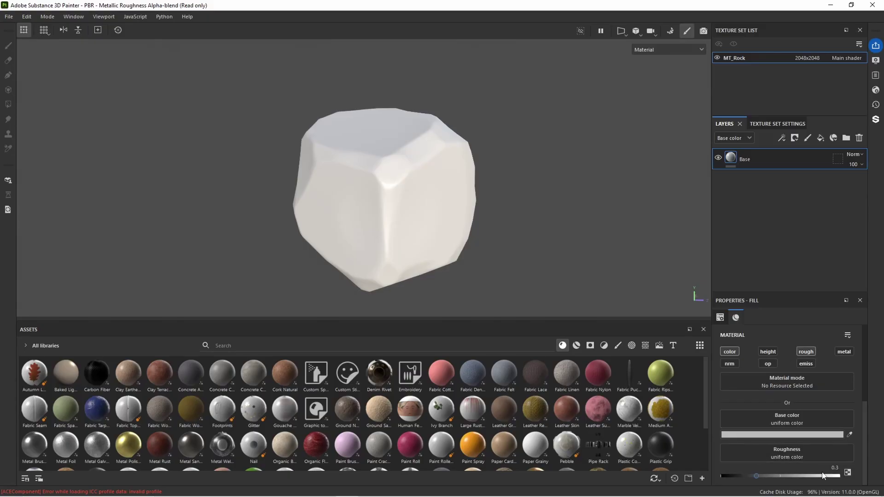
{"action": "left_click_drag", "start_coordinate": [825, 476], "coordinate": [833, 481]}
- Set the Base layer's base color to the muted brownish grey 78726E
{"action": "left_click", "coordinate": [762, 435]}
{"action": "left_click", "coordinate": [785, 441]}
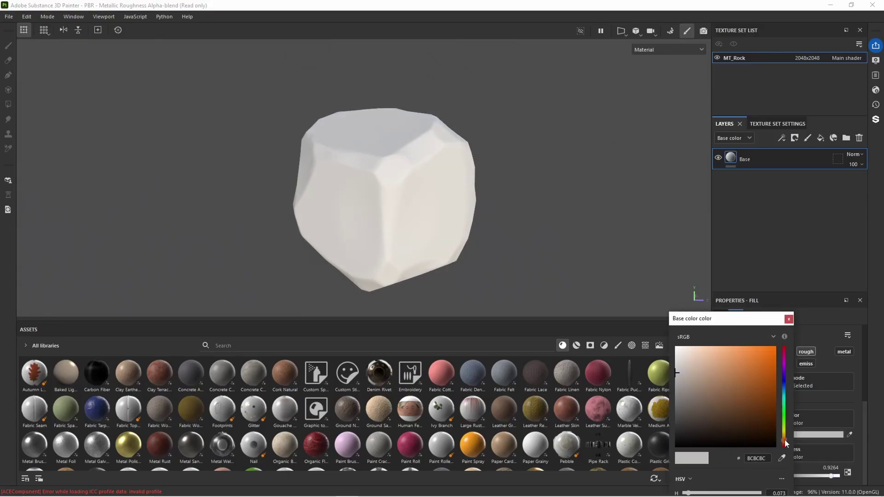
{"action": "left_click_drag", "start_coordinate": [739, 322], "coordinate": [681, 139]}
{"action": "mouse_move", "coordinate": [636, 224]}
{"action": "left_mouse_down"}
{"action": "mouse_move", "coordinate": [620, 242]}
{"action": "mouse_move", "coordinate": [618, 218]}
{"action": "mouse_move", "coordinate": [629, 214]}
{"action": "mouse_move", "coordinate": [592, 214]}
{"action": "mouse_move", "coordinate": [598, 168]}
{"action": "mouse_move", "coordinate": [589, 207]}
{"action": "mouse_move", "coordinate": [602, 222]}
{"action": "mouse_move", "coordinate": [625, 217]}
{"action": "left_mouse_up"}
- Duplicate the Base layer as Base Variation light and lighten the copy's base color
{"action": "left_click", "coordinate": [762, 162]}
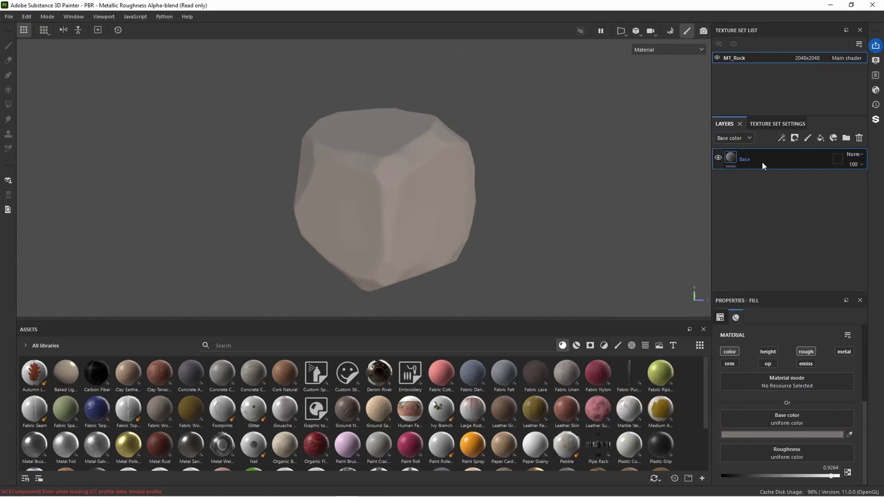
{"action": "key", "text": "ctrl+d"}
{"action": "double_click", "coordinate": [762, 160]}
{"action": "left_click", "coordinate": [767, 159]}
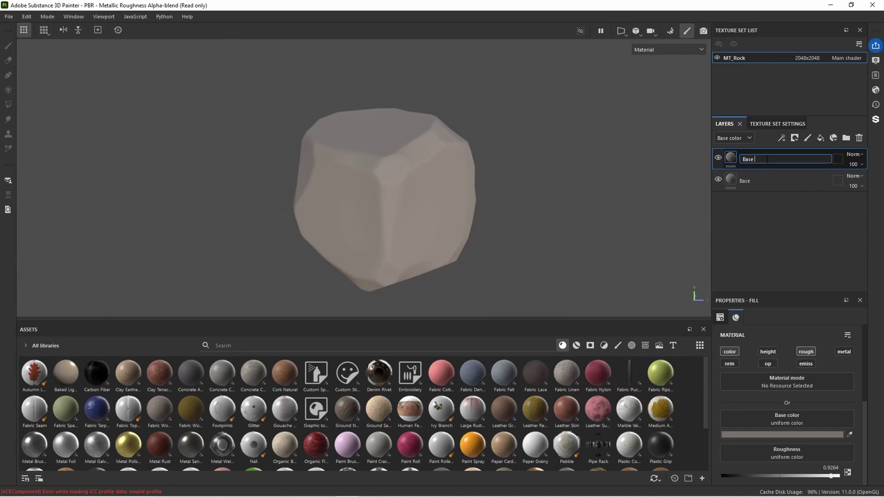
{"action": "type", "text": "Variation light"}
{"action": "key", "text": "Return"}
{"action": "left_click", "coordinate": [760, 435]}
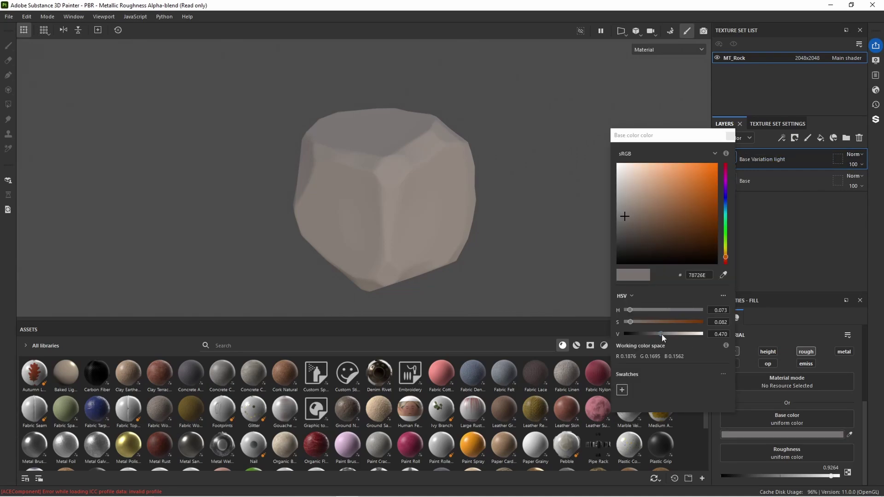
{"action": "left_click_drag", "start_coordinate": [664, 334], "coordinate": [673, 334]}
- Add a bitmap mask using Grunge Map 004 to the Base Variation light layer
{"action": "right_click", "coordinate": [751, 159]}
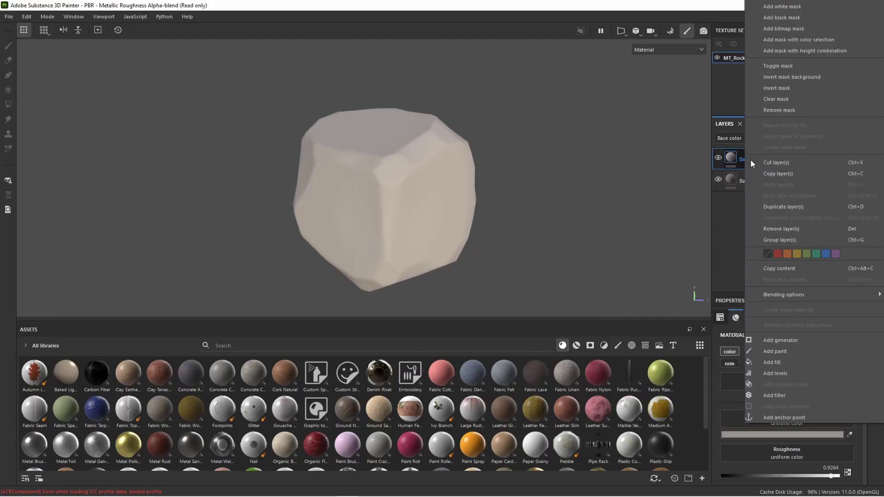
{"action": "left_click", "coordinate": [783, 28]}
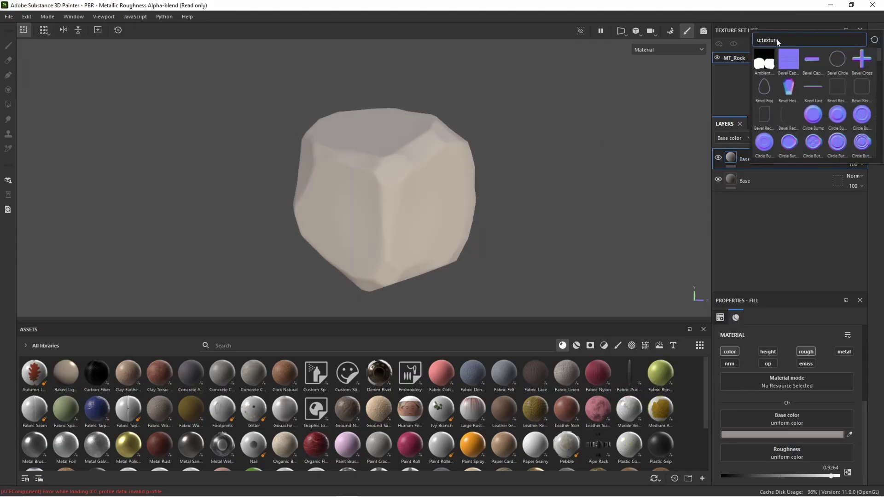
{"action": "key", "text": "ctrl+a"}
{"action": "type", "text": "grunge"}
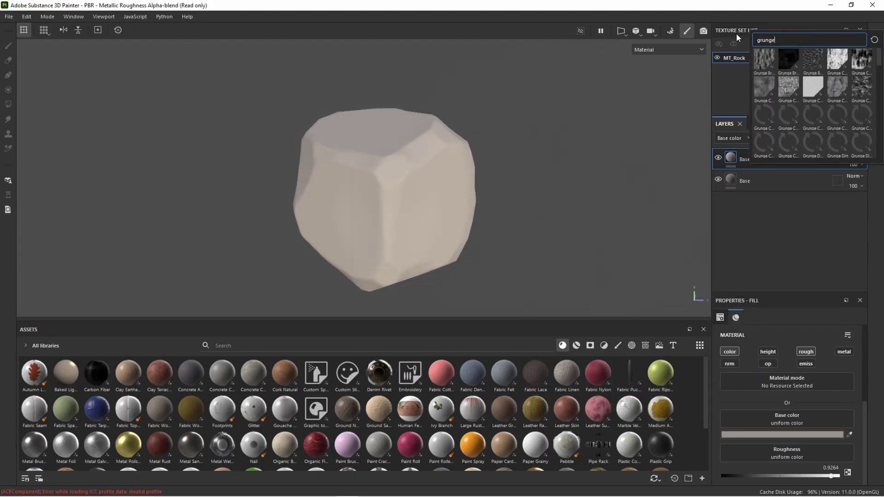
{"action": "scroll", "coordinate": [846, 99], "scroll_direction": "down", "scroll_amount": 5}
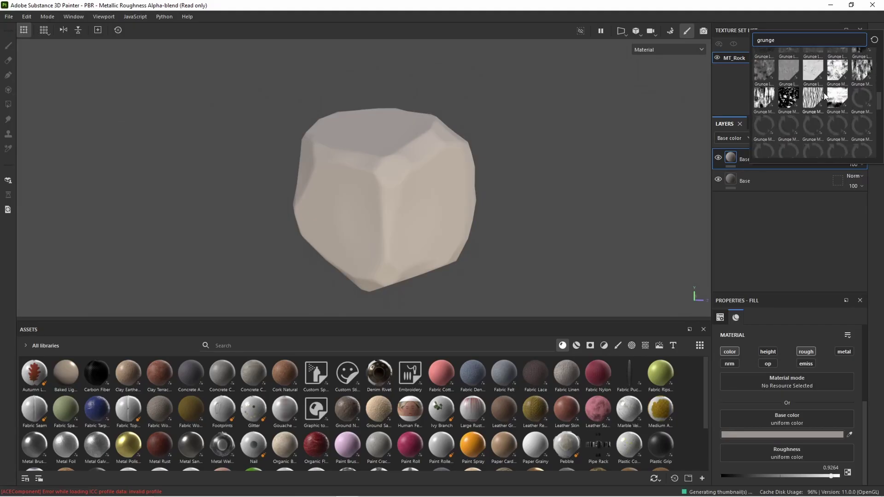
{"action": "mouse_move", "coordinate": [791, 105]}
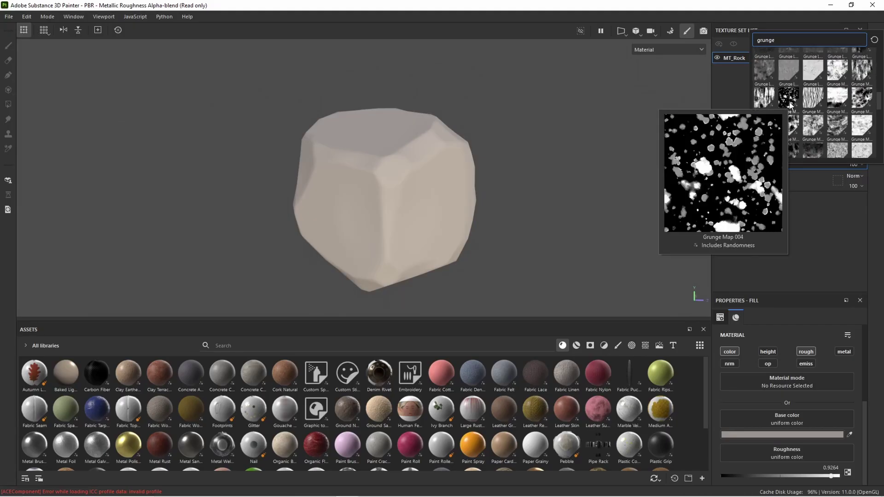
{"action": "left_click", "coordinate": [790, 102]}
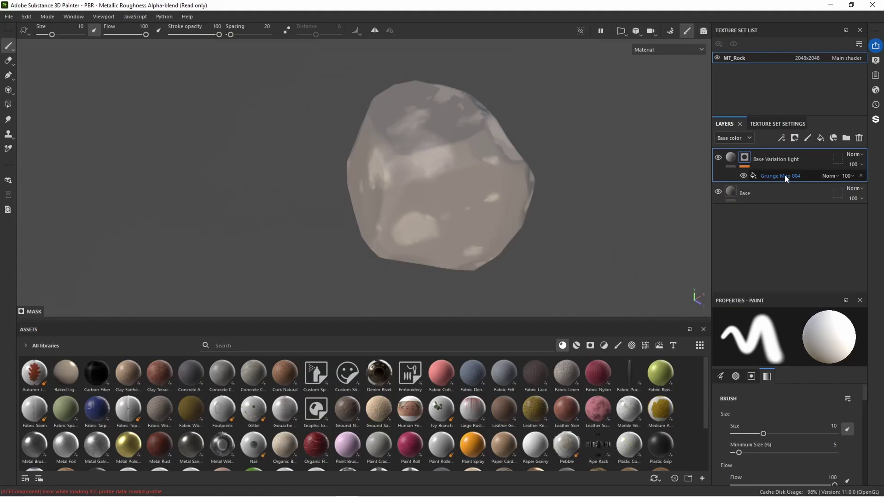
- Add a Blur Slope filter to the Base Variation light mask, with blending mode Blur and intensity about 0.98
{"action": "left_click", "coordinate": [781, 137]}
{"action": "left_click", "coordinate": [803, 205]}
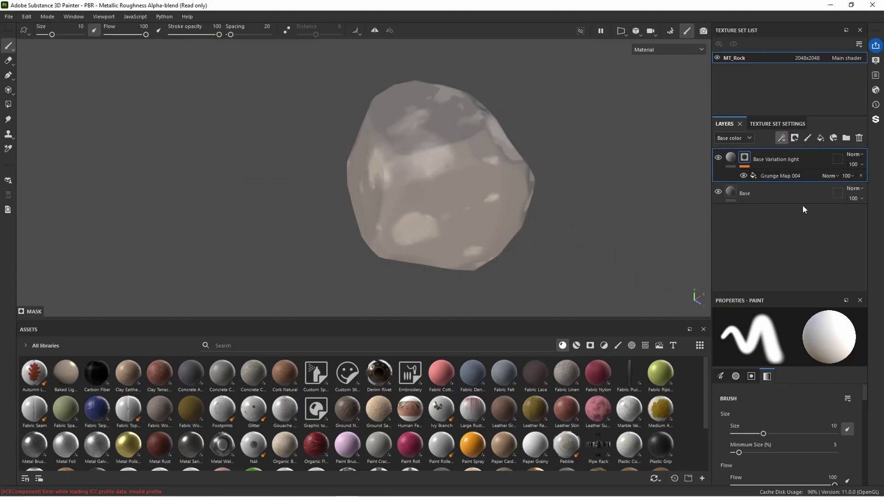
{"action": "left_click", "coordinate": [817, 345]}
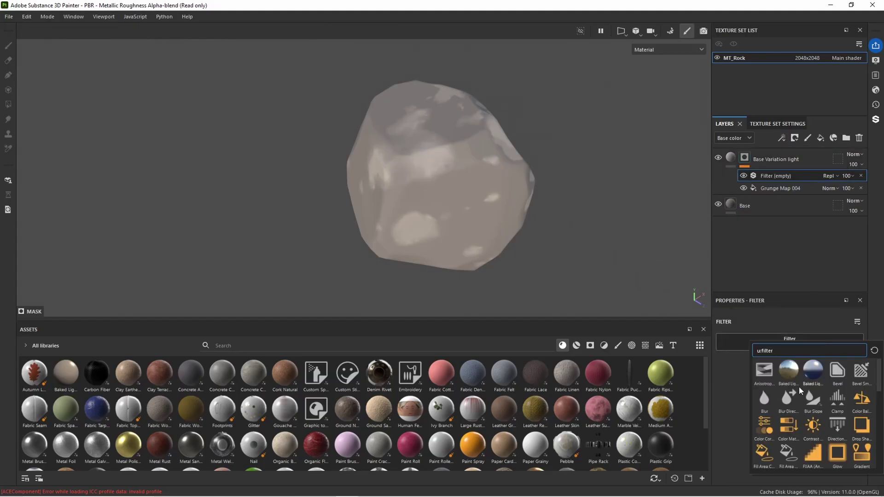
{"action": "left_click", "coordinate": [819, 406]}
{"action": "left_click", "coordinate": [779, 432]}
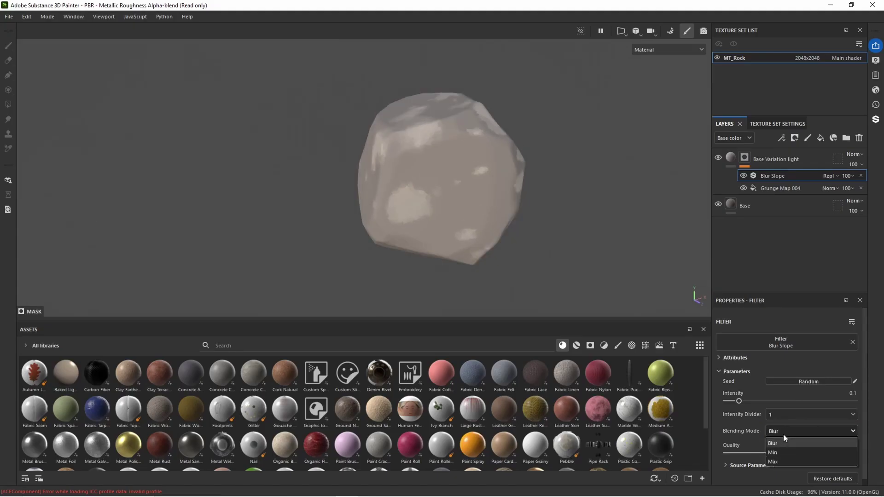
{"action": "left_click", "coordinate": [778, 450]}
{"action": "left_click", "coordinate": [786, 432]}
{"action": "scroll", "coordinate": [783, 441], "scroll_direction": "up", "scroll_amount": 1}
{"action": "left_click", "coordinate": [782, 442]}
{"action": "left_click_drag", "start_coordinate": [742, 401], "coordinate": [852, 415]}
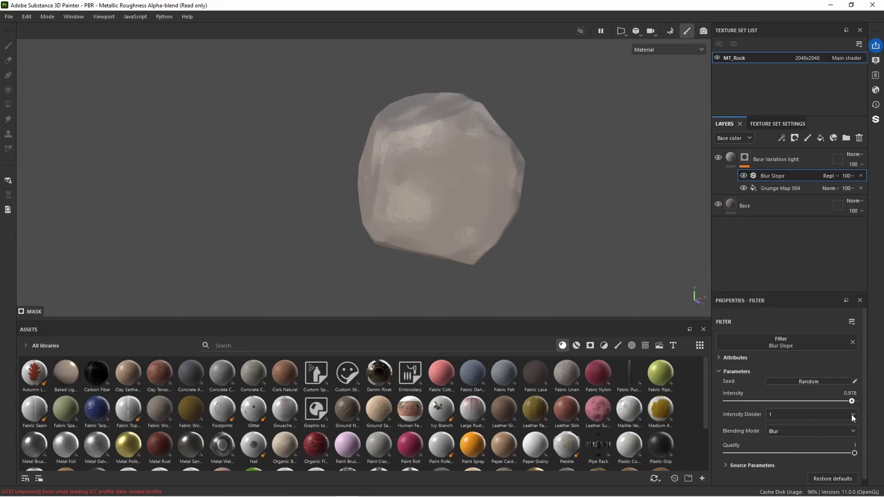
- Set the tiling of the mask's Grunge Map 004 fill to 0.7
{"action": "left_click_drag", "start_coordinate": [507, 239], "coordinate": [553, 221], "text": "alt"}
{"action": "left_click", "coordinate": [785, 187]}
{"action": "scroll", "coordinate": [749, 410], "scroll_direction": "down", "scroll_amount": 1}
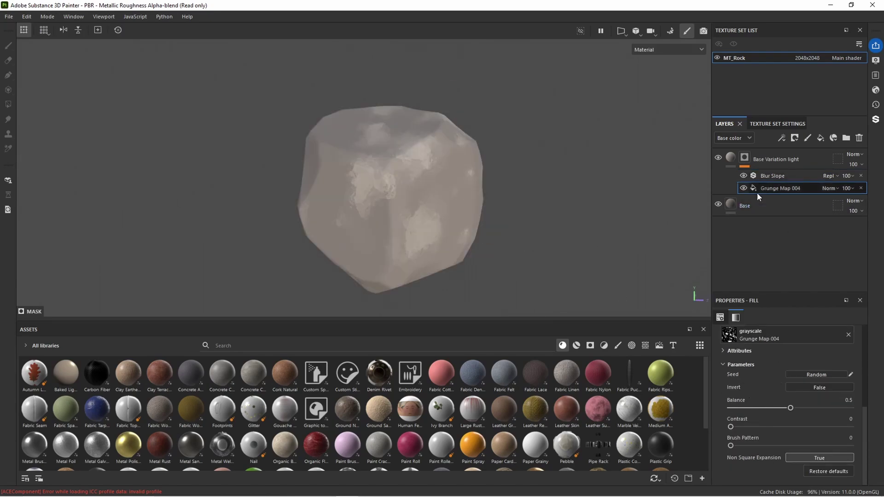
{"action": "scroll", "coordinate": [782, 414], "scroll_direction": "down", "scroll_amount": 5}
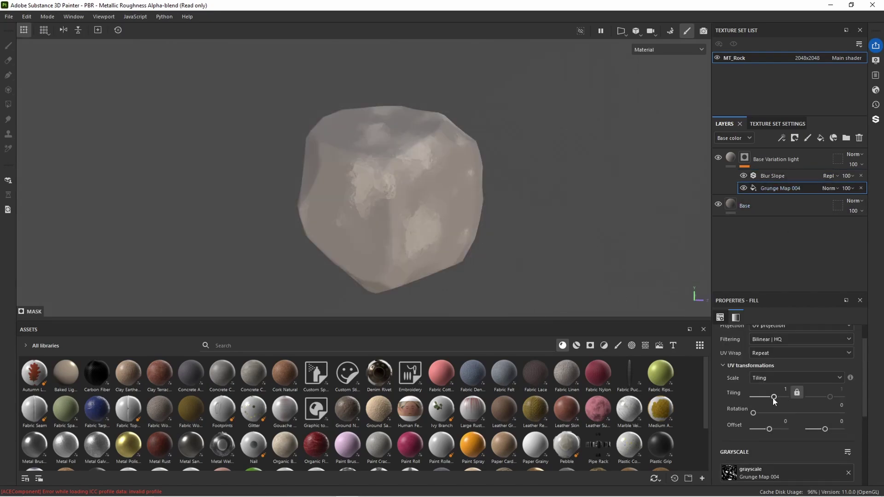
{"action": "left_click_drag", "start_coordinate": [774, 398], "coordinate": [774, 397]}
{"action": "left_click_drag", "start_coordinate": [437, 217], "coordinate": [415, 230], "text": "alt"}
{"action": "right_click_drag", "start_coordinate": [416, 229], "coordinate": [462, 242], "text": "alt"}
{"action": "middle_click_drag", "start_coordinate": [462, 242], "coordinate": [443, 245], "text": "alt"}
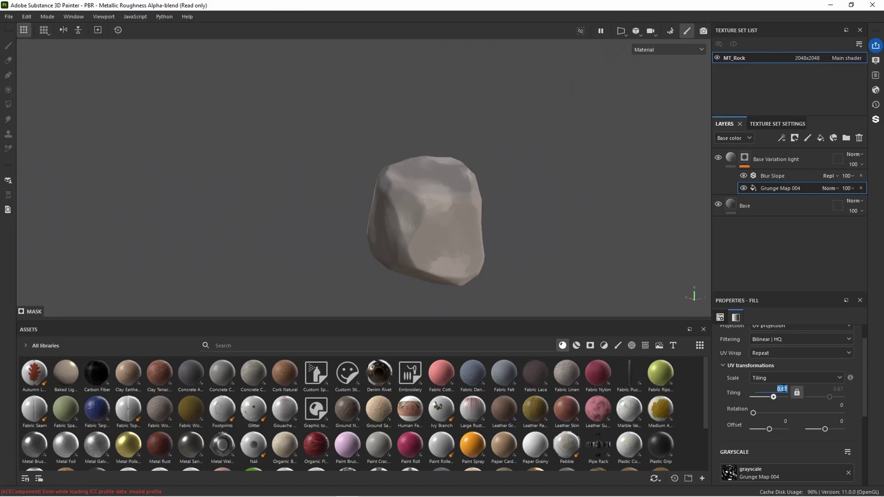
{"action": "type", "text": "0.7"}
{"action": "key", "text": "Return"}
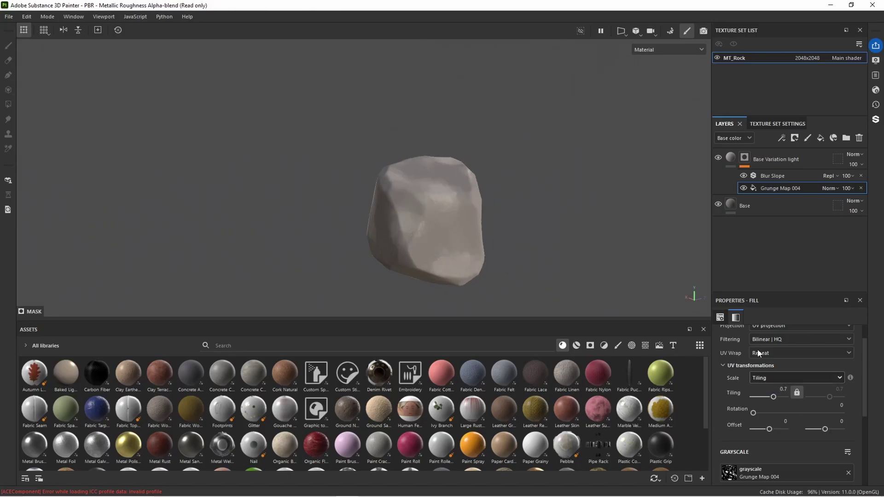
- Lower the Base Variation light layer's opacity to 24
{"action": "left_click_drag", "start_coordinate": [538, 202], "coordinate": [460, 198], "text": "alt"}
{"action": "right_click_drag", "start_coordinate": [460, 198], "coordinate": [507, 208], "text": "alt"}
{"action": "left_click_drag", "start_coordinate": [877, 181], "coordinate": [851, 187]}
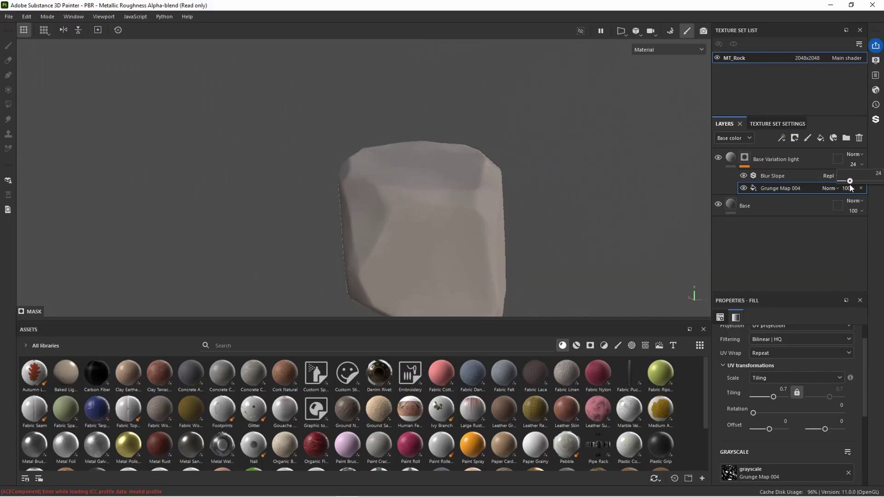
- Duplicate the Base Variation light layer as Base Variation Dark and set the copy's blending mode to Multiply
{"action": "left_click", "coordinate": [785, 153]}
{"action": "key", "text": "ctrl+d"}
{"action": "double_click", "coordinate": [809, 160]}
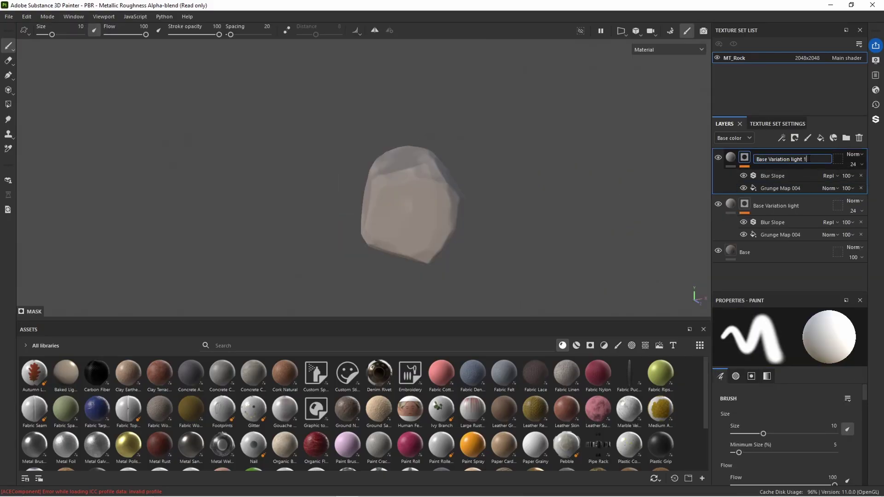
{"action": "type", "text": "Dark"}
{"action": "key", "text": "Return"}
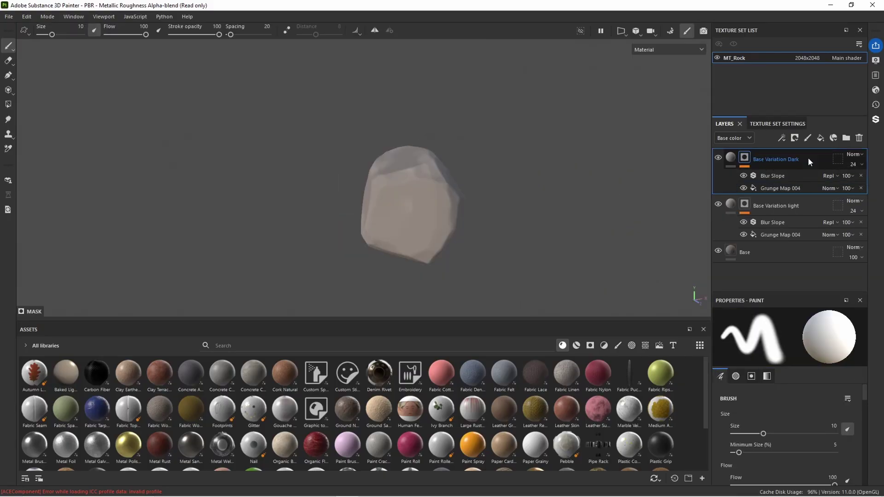
{"action": "left_click", "coordinate": [857, 157]}
{"action": "left_click", "coordinate": [835, 202]}
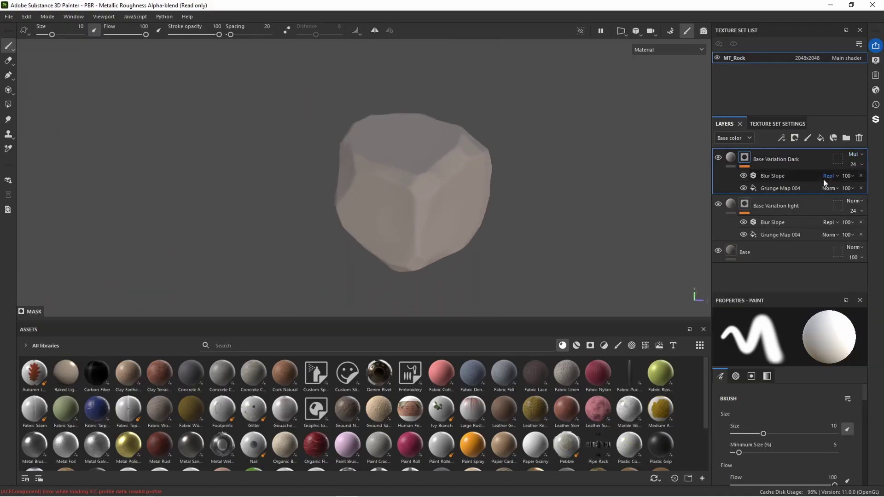
- Randomize the seed of the Grunge Map 004 fill in the Base Variation Dark layer's mask
{"action": "left_click", "coordinate": [772, 187]}
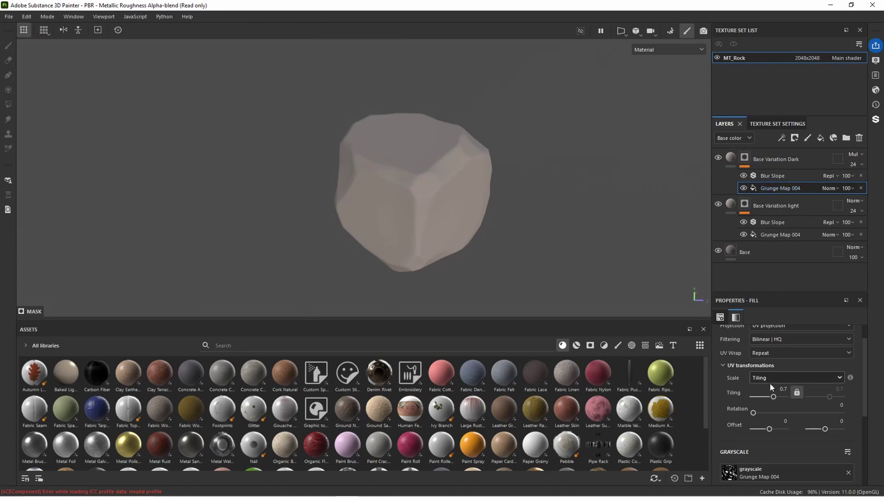
{"action": "scroll", "coordinate": [764, 392], "scroll_direction": "up", "scroll_amount": 2}
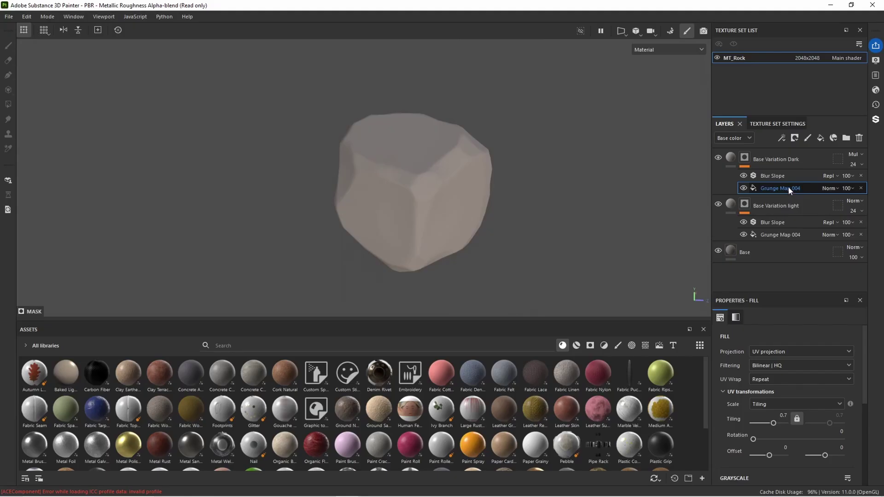
{"action": "scroll", "coordinate": [755, 408], "scroll_direction": "down", "scroll_amount": 5}
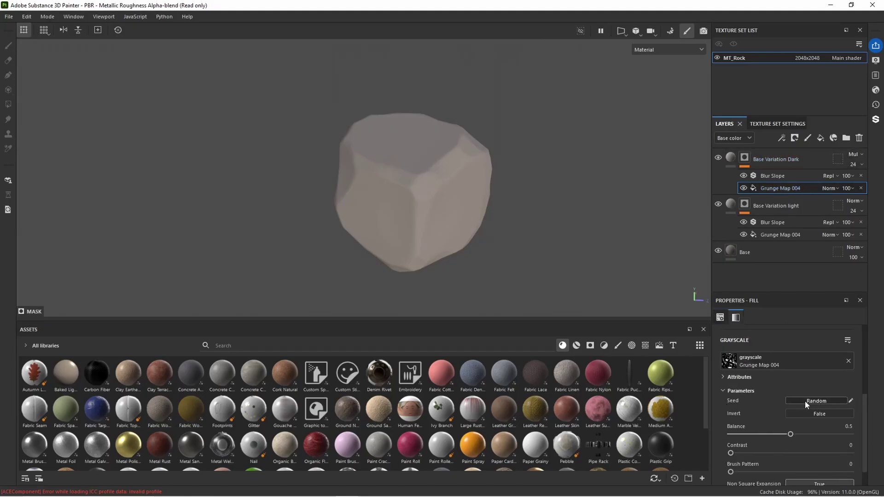
{"action": "left_click_drag", "start_coordinate": [403, 230], "coordinate": [531, 131], "text": "alt"}
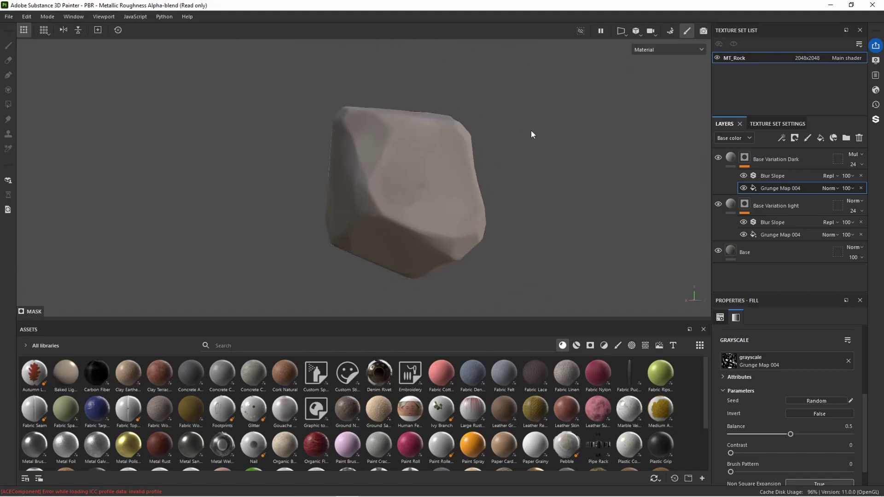
{"action": "scroll", "coordinate": [387, 237], "scroll_direction": "up", "scroll_amount": 3}
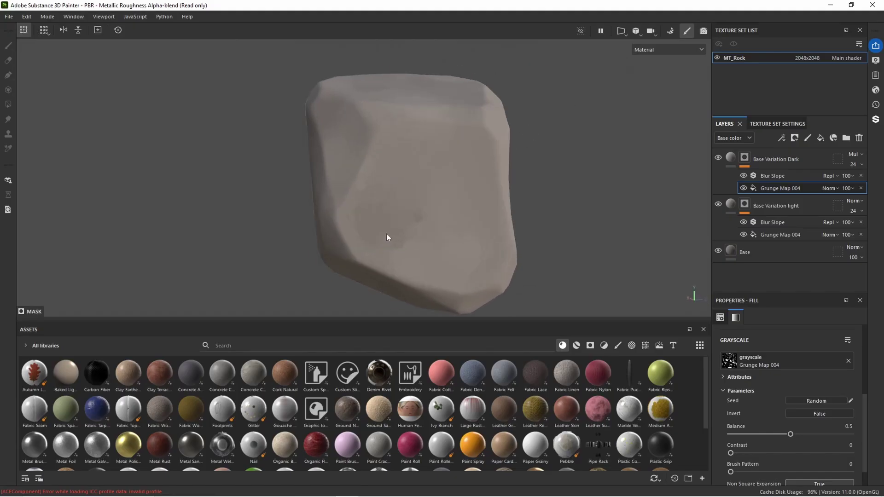
- Lower the Base Variation Dark layer's opacity to 13
{"action": "left_click", "coordinate": [853, 165]}
{"action": "left_click_drag", "start_coordinate": [853, 181], "coordinate": [845, 183]}
{"action": "left_click_drag", "start_coordinate": [631, 177], "coordinate": [520, 205], "text": "alt"}
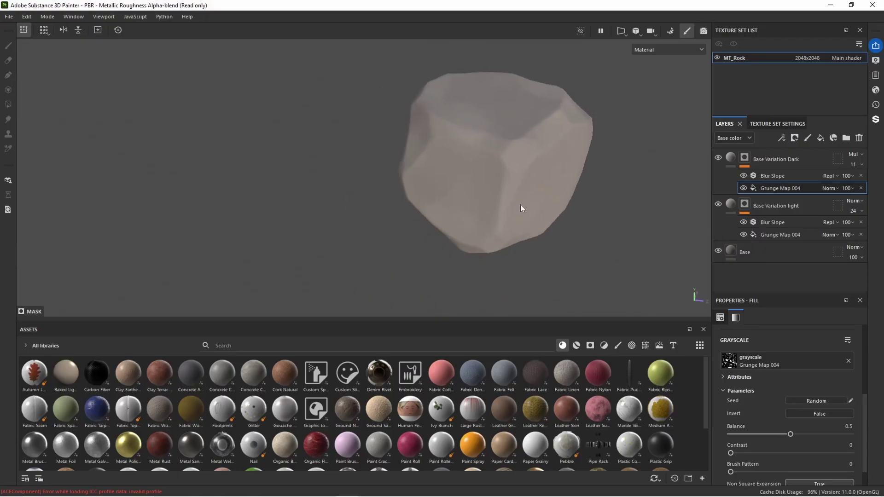
{"action": "middle_click_drag", "start_coordinate": [520, 204], "coordinate": [467, 222], "text": "alt"}
{"action": "left_click", "coordinate": [857, 165]}
{"action": "left_click_drag", "start_coordinate": [846, 180], "coordinate": [847, 180]}
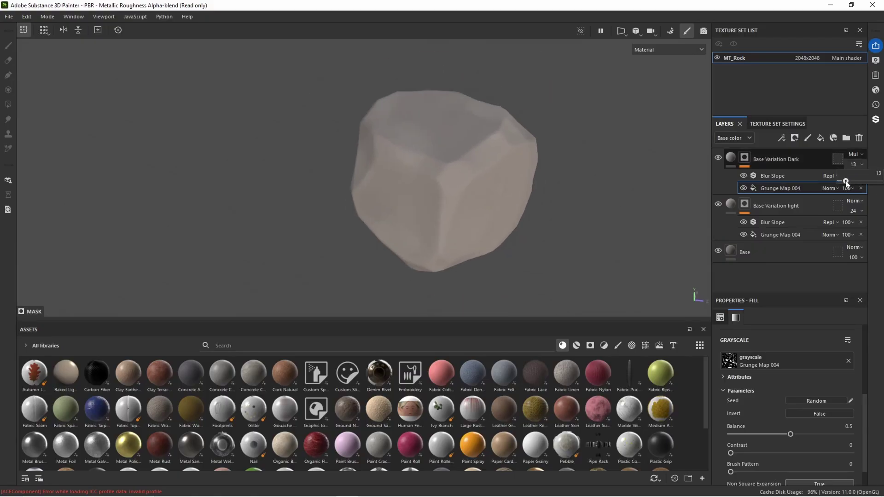
{"action": "left_click_drag", "start_coordinate": [530, 184], "coordinate": [503, 233], "text": "alt"}
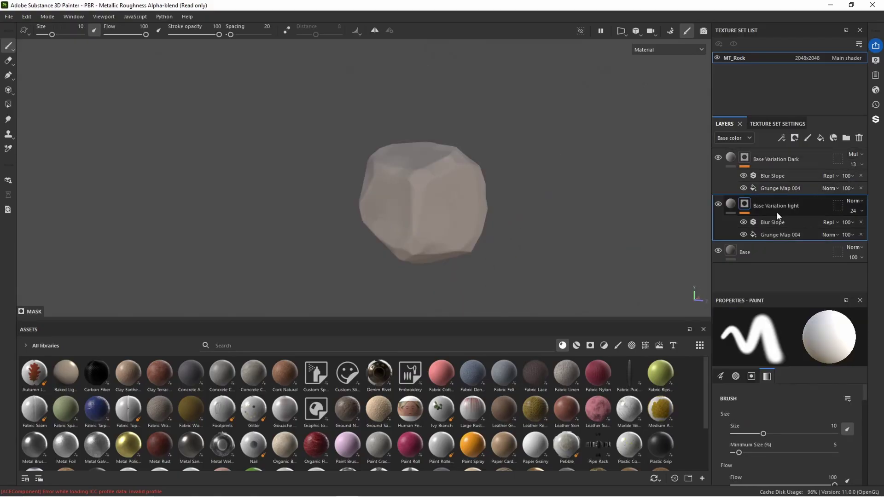
- Duplicate the Base Variation light layer, put the copy above Base Variation Dark and rename it Edge_Highlight_Blurred
{"action": "key", "text": "ctrl+d"}
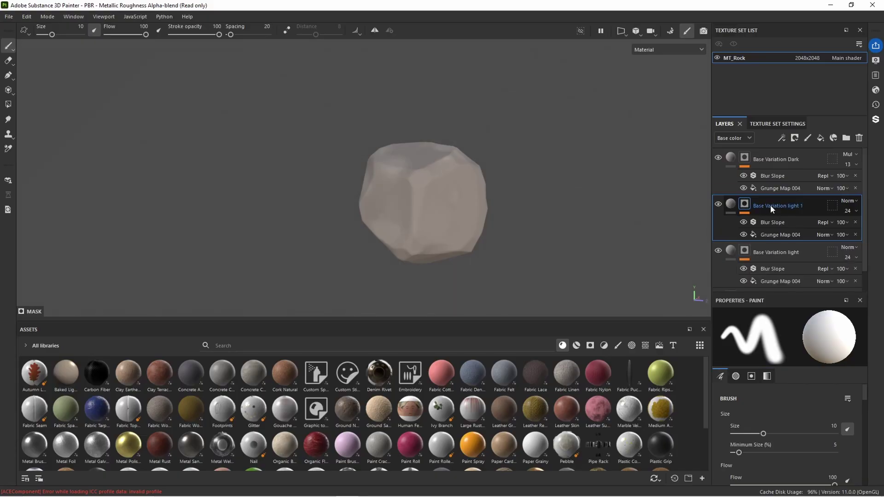
{"action": "left_click_drag", "start_coordinate": [770, 205], "coordinate": [794, 153]}
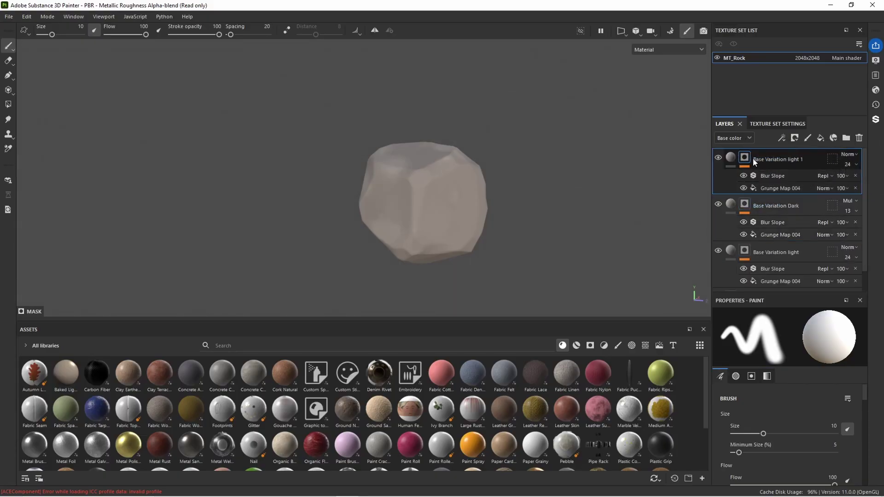
{"action": "double_click", "coordinate": [783, 158]}
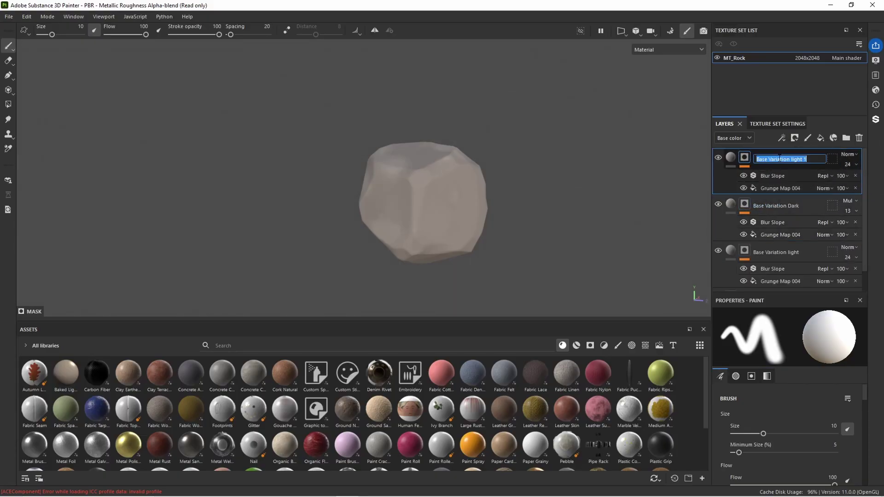
{"action": "type", "text": "E"}
{"action": "type", "text": "dge_Highlight_Blurre"}
- Raise the Edge_Highlight_Blurred layer's opacity to 100 and remove the Blur Slope filter and Grunge Map 004 fill from its mask
{"action": "left_click", "coordinate": [853, 165]}
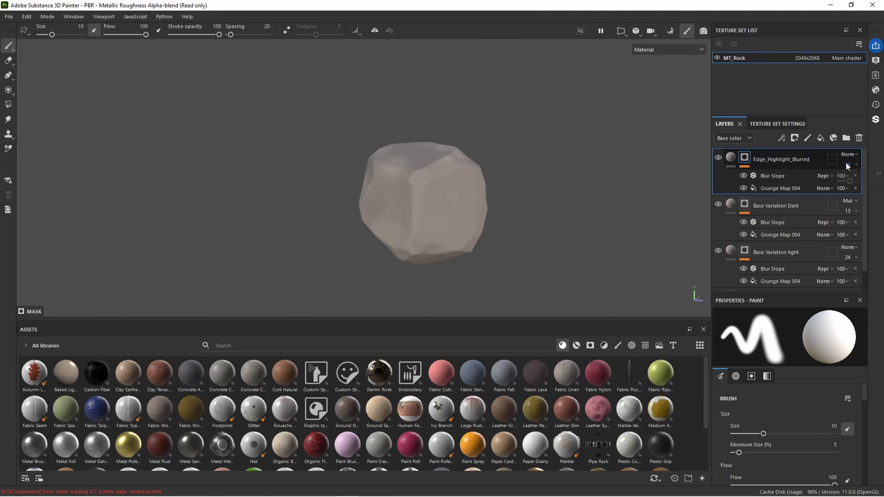
{"action": "left_click_drag", "start_coordinate": [850, 182], "coordinate": [881, 181]}
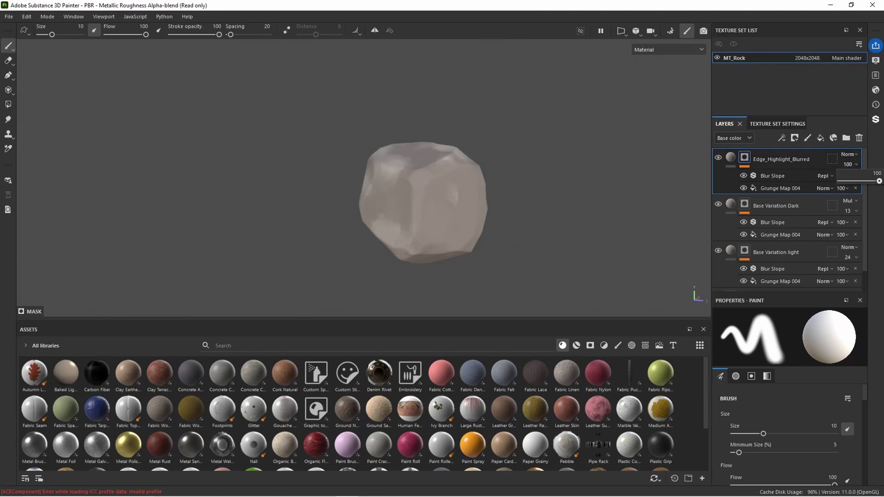
{"action": "left_click", "coordinate": [775, 177]}
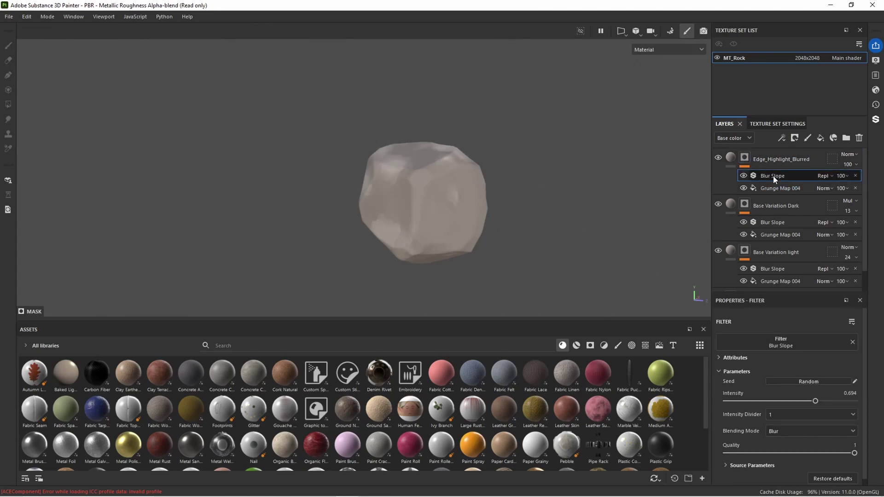
{"action": "left_click", "coordinate": [856, 175]}
{"action": "left_click", "coordinate": [856, 175]}
- Add a fill to the Edge_Highlight_Blurred mask that uses the rock's curvature map
{"action": "mouse_move", "coordinate": [484, 211]}
{"action": "left_mouse_down", "text": "alt"}
{"action": "mouse_move", "coordinate": [468, 225]}
{"action": "mouse_move", "coordinate": [478, 224]}
{"action": "left_mouse_up", "text": "alt"}
{"action": "scroll", "coordinate": [478, 223], "scroll_direction": "up", "scroll_amount": 2}
{"action": "right_click", "coordinate": [744, 157]}
{"action": "left_click", "coordinate": [777, 29]}
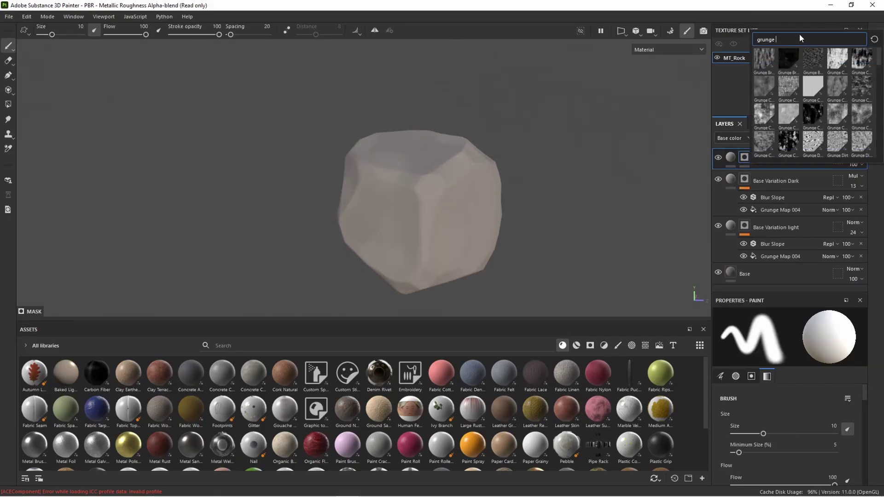
{"action": "key", "text": "ctrl+a"}
{"action": "type", "text": "curv"}
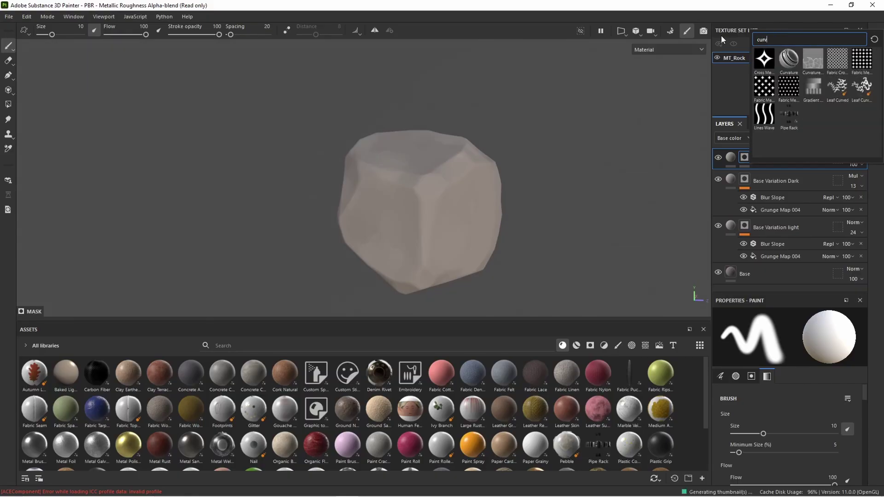
{"action": "left_click", "coordinate": [813, 60]}
- Add a Levels adjustment to the Edge_Highlight_Blurred mask with black input 0.505, white input 0.66 and the midtone shifted slightly toward white
{"action": "left_click", "coordinate": [781, 137]}
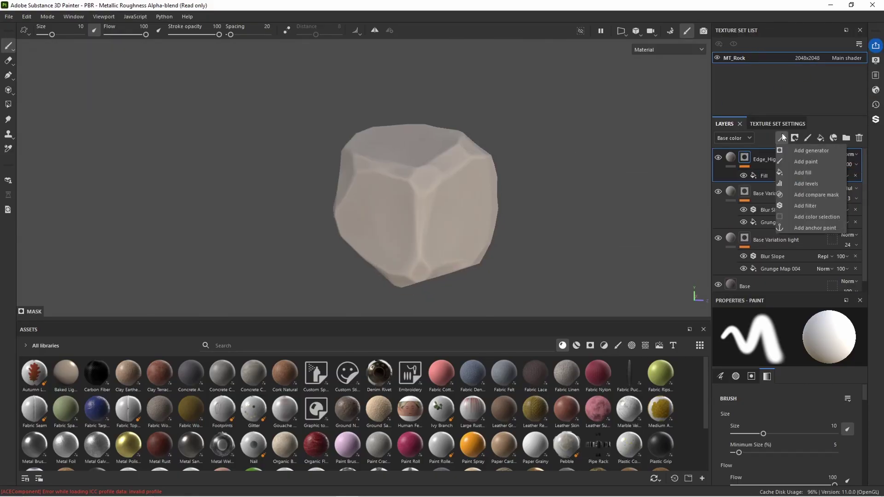
{"action": "left_click", "coordinate": [800, 183]}
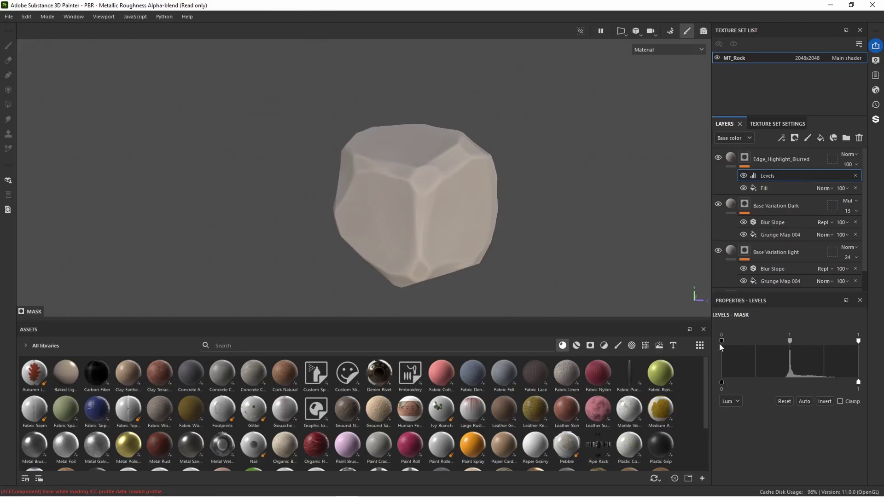
{"action": "left_click_drag", "start_coordinate": [722, 341], "coordinate": [791, 341]}
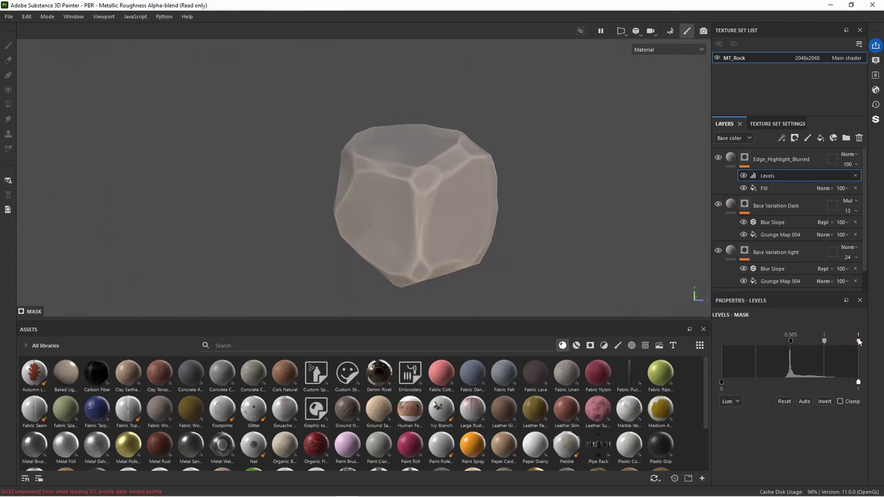
{"action": "left_click_drag", "start_coordinate": [859, 343], "coordinate": [818, 345]}
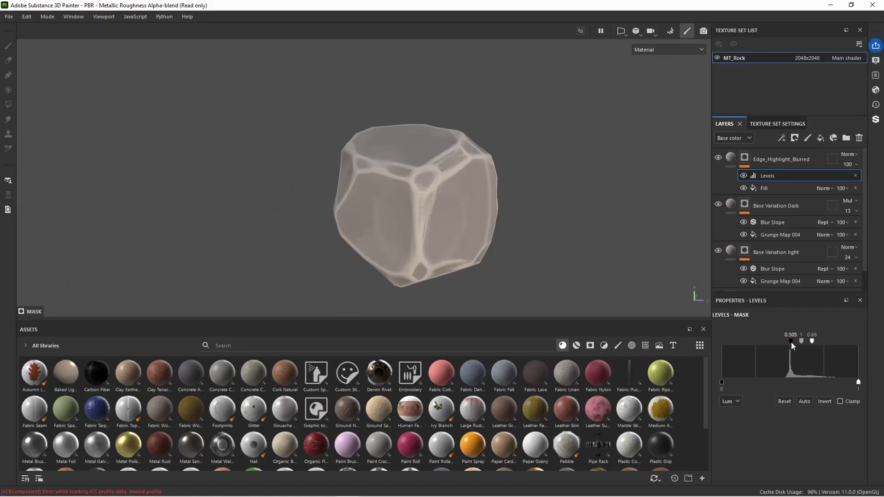
{"action": "left_click_drag", "start_coordinate": [801, 343], "coordinate": [805, 345]}
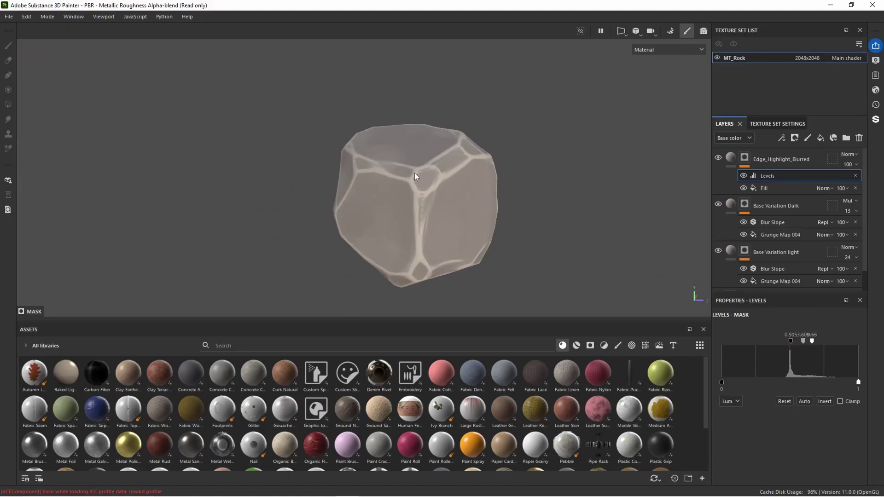
- Add a Blur filter to the Edge_Highlight_Blurred mask with a blur intensity of about 3.37
{"action": "left_click_drag", "start_coordinate": [414, 176], "coordinate": [421, 194], "text": "alt"}
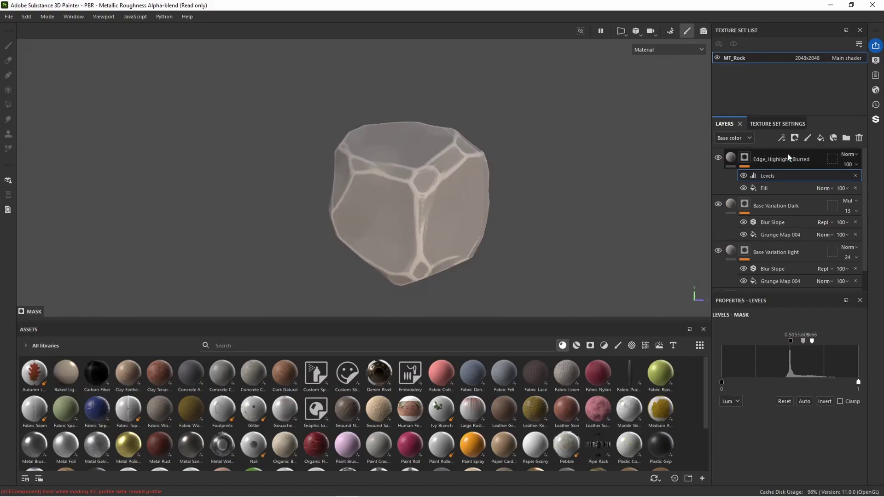
{"action": "left_click", "coordinate": [781, 138]}
{"action": "left_click", "coordinate": [803, 206]}
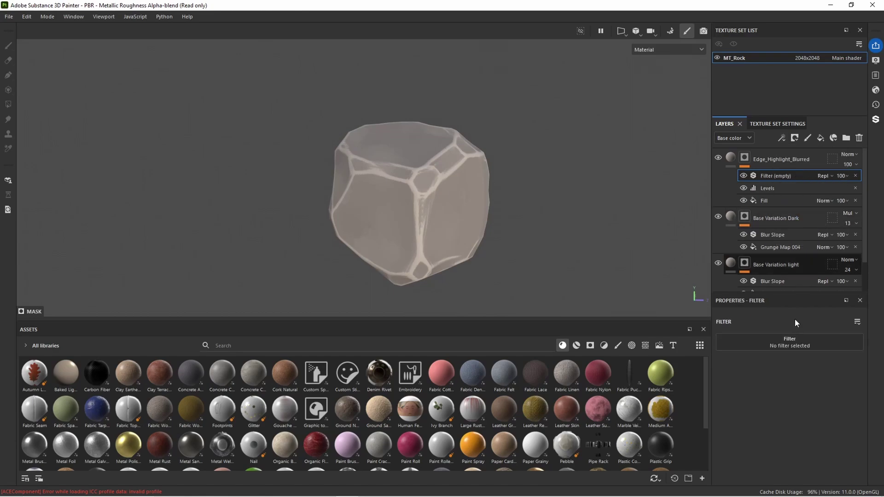
{"action": "left_click", "coordinate": [790, 339]}
{"action": "left_click", "coordinate": [765, 404]}
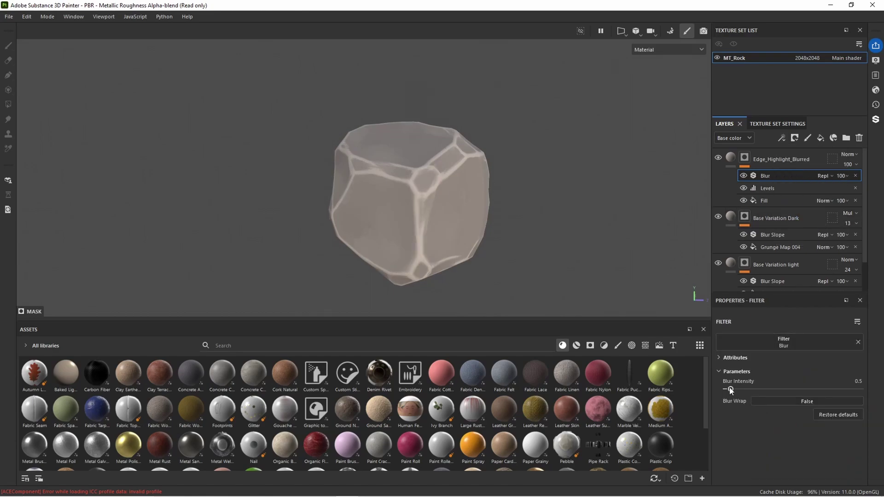
{"action": "left_click_drag", "start_coordinate": [736, 389], "coordinate": [754, 389]}
{"action": "left_click_drag", "start_coordinate": [542, 268], "coordinate": [446, 148], "text": "alt"}
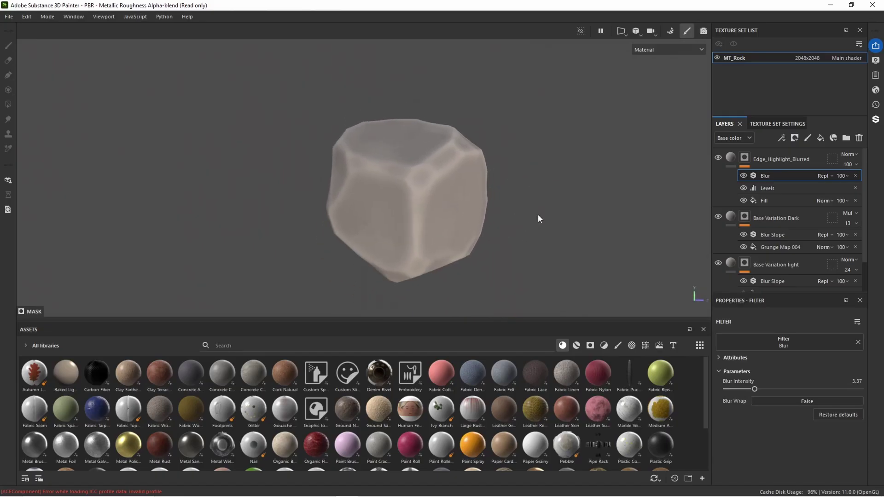
- Lower the Edge_Highlight_Blurred layer's opacity to 63
{"action": "left_click", "coordinate": [856, 164]}
{"action": "left_click_drag", "start_coordinate": [880, 181], "coordinate": [865, 183]}
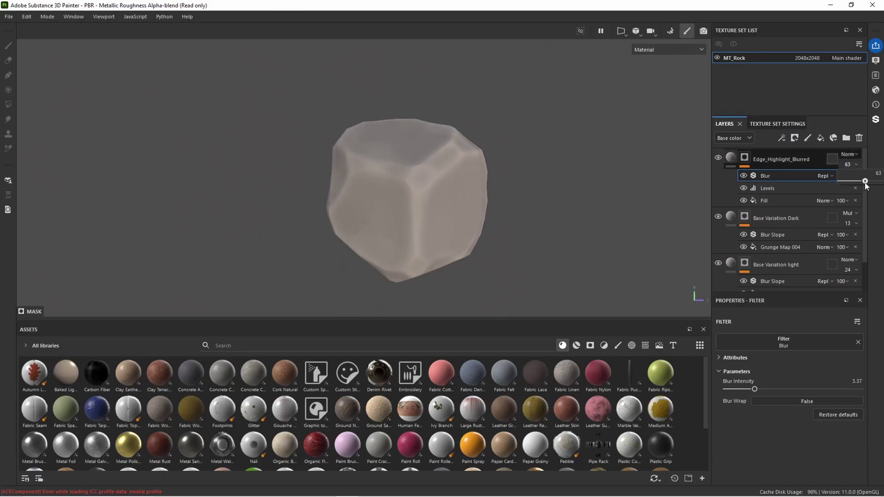
{"action": "left_click_drag", "start_coordinate": [581, 194], "coordinate": [513, 216], "text": "alt"}
- Duplicate Edge_Highlight_Blurred as Edge_Highlight_Sharp and remove the Blur filter from the copy's mask
{"action": "left_click", "coordinate": [777, 159]}
{"action": "key", "text": "ctrl+d"}
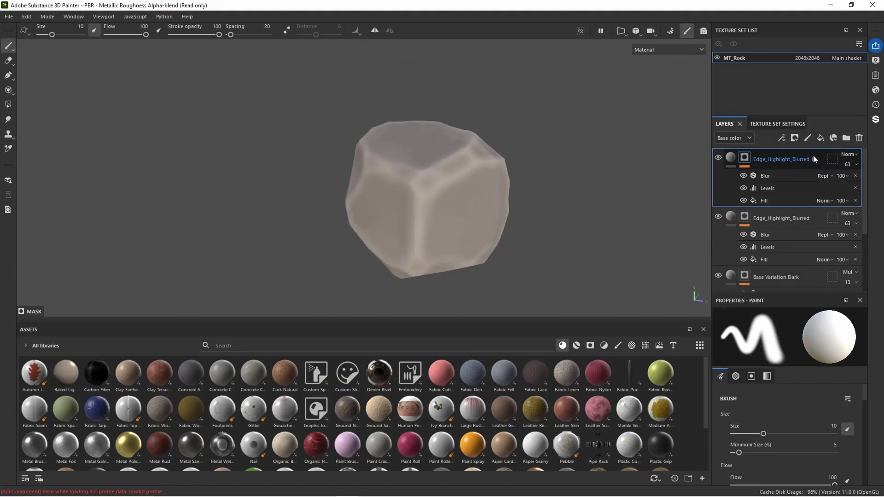
{"action": "double_click", "coordinate": [812, 159]}
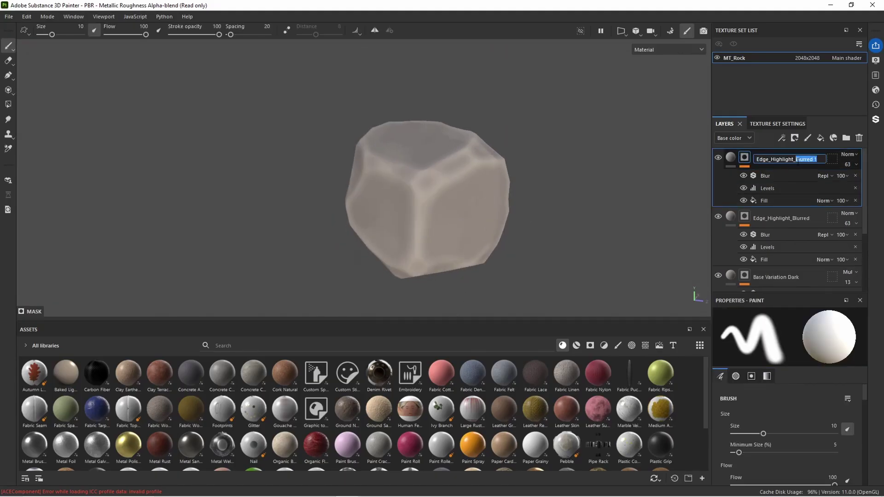
{"action": "type", "text": "Sharp"}
{"action": "key", "text": "Return"}
{"action": "left_click", "coordinate": [855, 176]}
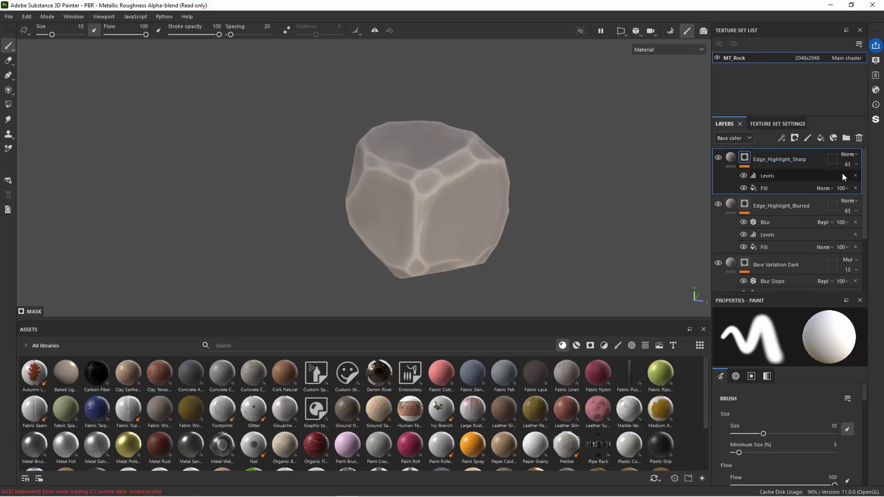
- Narrow the Edge_Highlight_Sharp mask's edges with its Levels, setting black input to about 0.58 and white input to about 0.71
{"action": "left_click", "coordinate": [763, 177]}
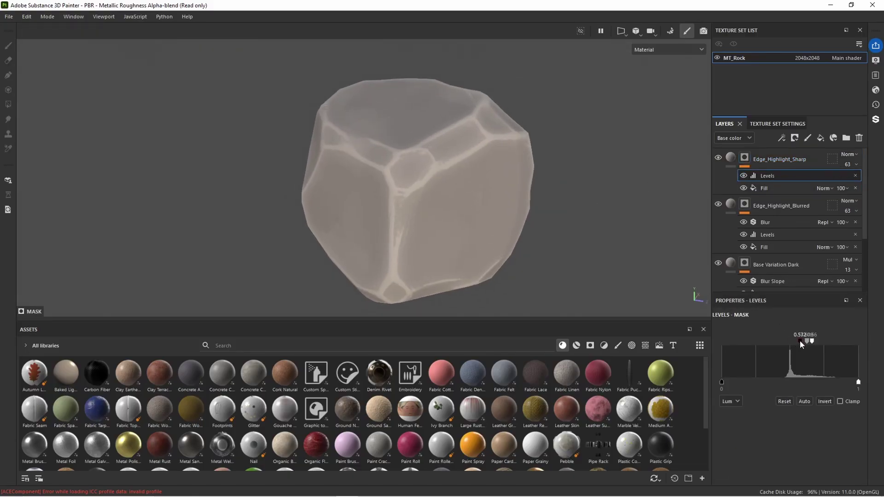
{"action": "left_click_drag", "start_coordinate": [800, 341], "coordinate": [814, 345]}
{"action": "scroll", "coordinate": [551, 212], "scroll_direction": "down", "scroll_amount": 3}
{"action": "left_click_drag", "start_coordinate": [551, 212], "coordinate": [518, 180], "text": "alt"}
{"action": "scroll", "coordinate": [444, 173], "scroll_direction": "up", "scroll_amount": 3}
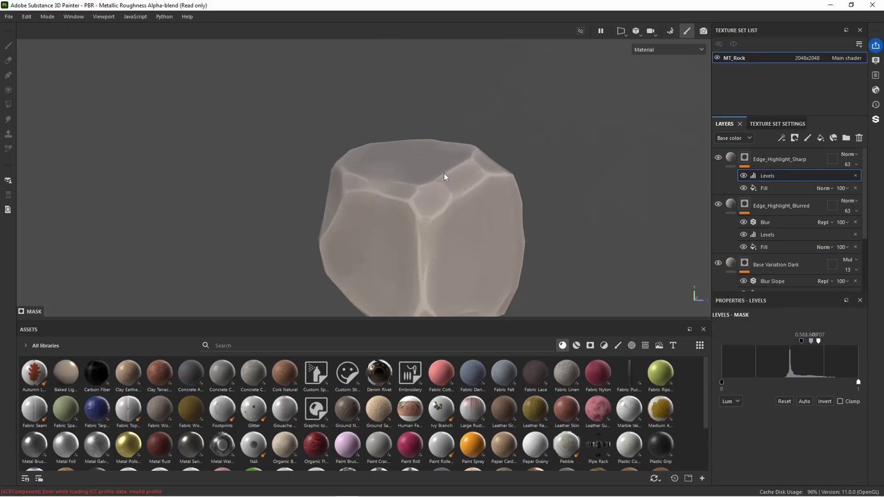
- Lower the Edge_Highlight_Sharp layer's opacity to 23
{"action": "left_click", "coordinate": [852, 164]}
{"action": "left_click_drag", "start_coordinate": [864, 182], "coordinate": [854, 182]}
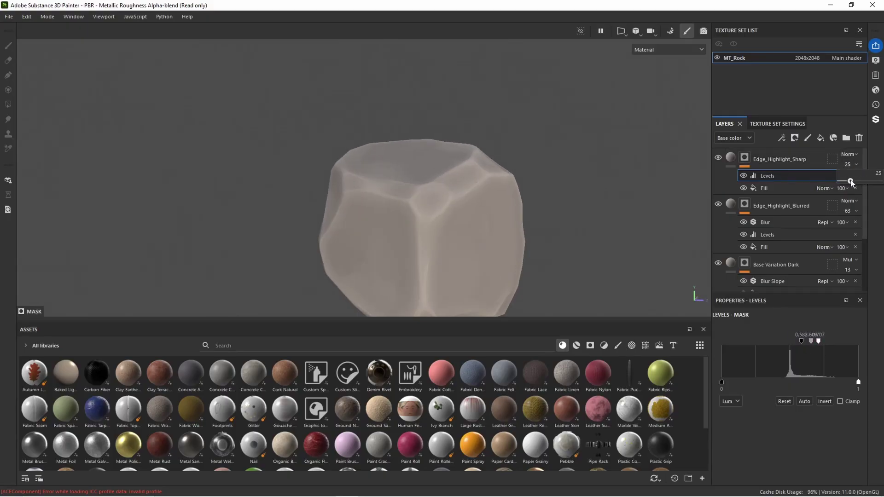
{"action": "left_click_drag", "start_coordinate": [483, 187], "coordinate": [446, 181], "text": "alt"}
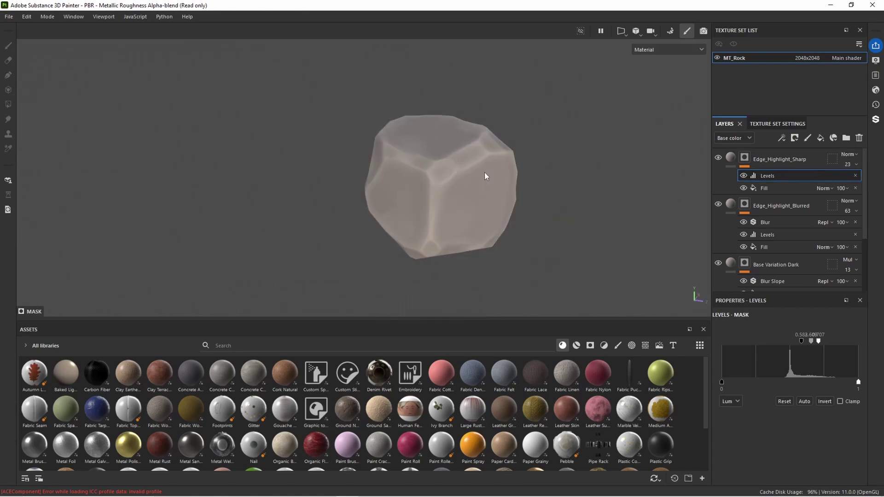
- Display only the Roughness channel on the rock and inspect it from several angles
{"action": "key", "text": "c"}
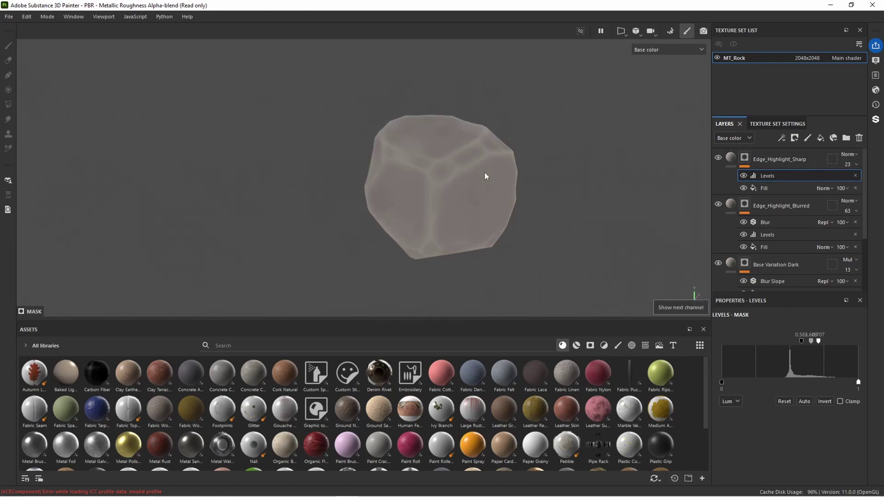
{"action": "left_click", "coordinate": [650, 48]}
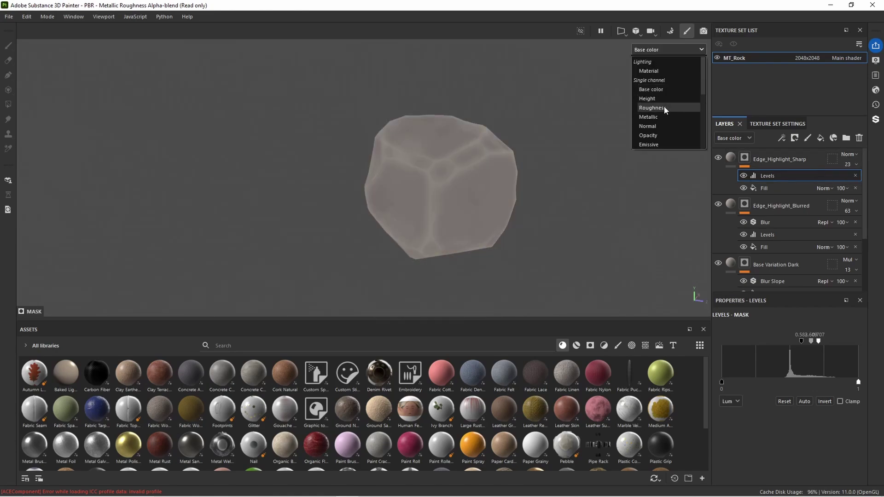
{"action": "left_click", "coordinate": [620, 60]}
{"action": "left_click", "coordinate": [669, 48]}
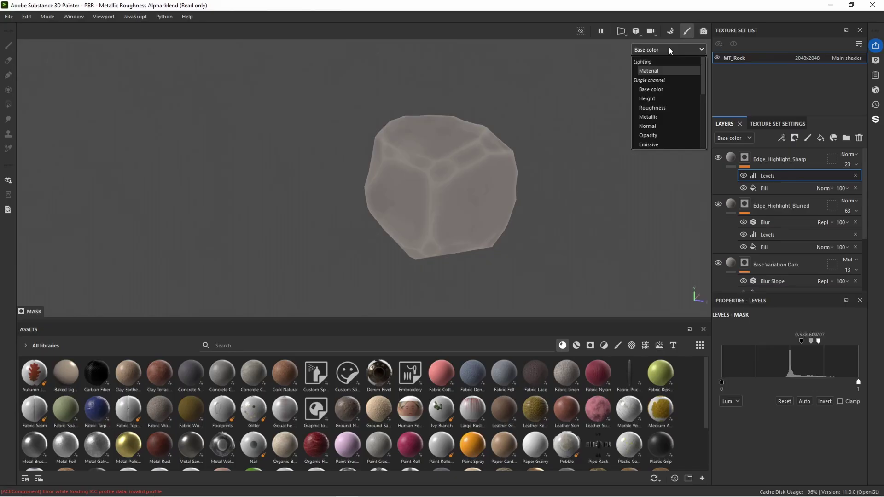
{"action": "left_click", "coordinate": [656, 109]}
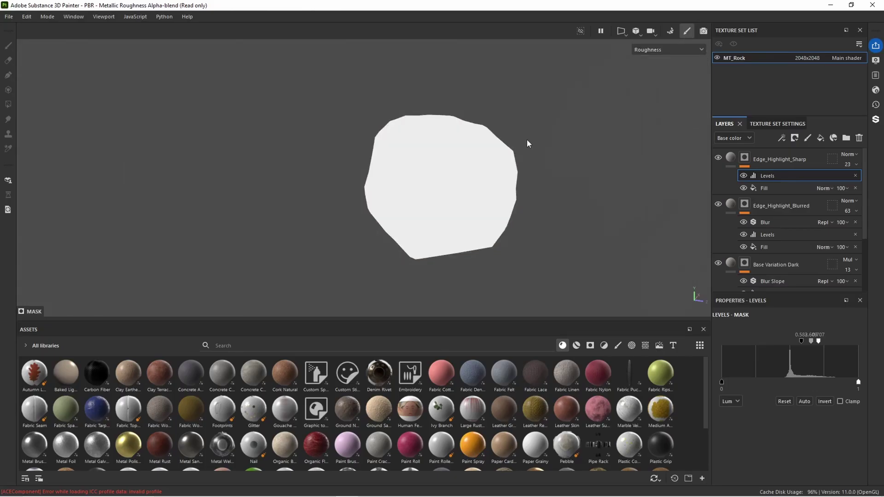
{"action": "scroll", "coordinate": [516, 152], "scroll_direction": "up", "scroll_amount": 3}
{"action": "left_click_drag", "start_coordinate": [492, 182], "coordinate": [486, 218], "text": "alt"}
{"action": "scroll", "coordinate": [481, 167], "scroll_direction": "down", "scroll_amount": 3}
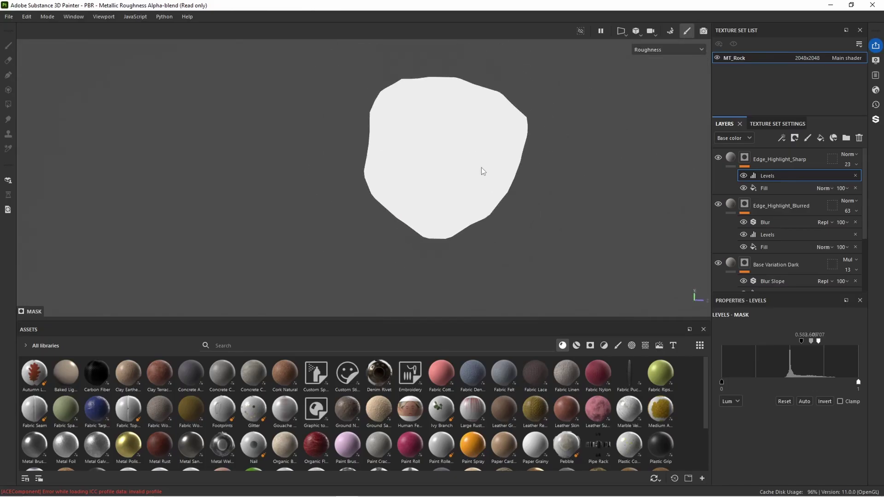
{"action": "left_click_drag", "start_coordinate": [482, 168], "coordinate": [492, 184], "text": "alt"}
- Lower the Base Variation light layer's roughness to about 0.84
{"action": "scroll", "coordinate": [749, 215], "scroll_direction": "down", "scroll_amount": 3}
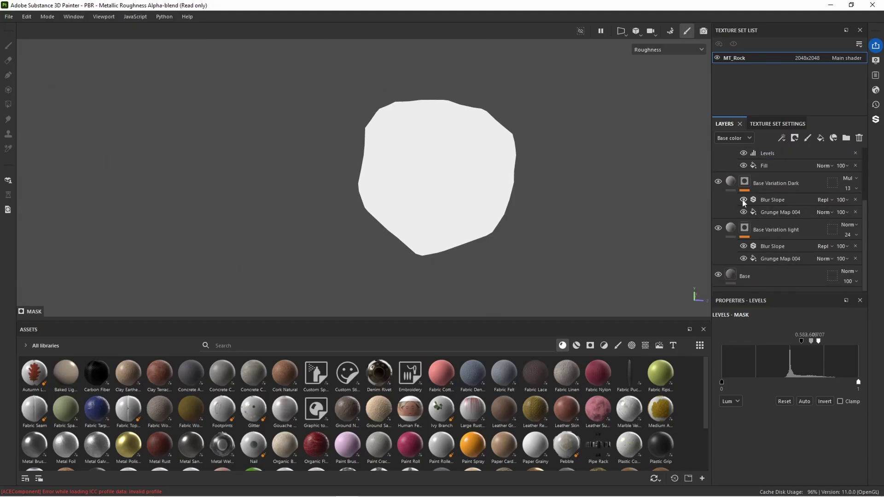
{"action": "left_click", "coordinate": [730, 230]}
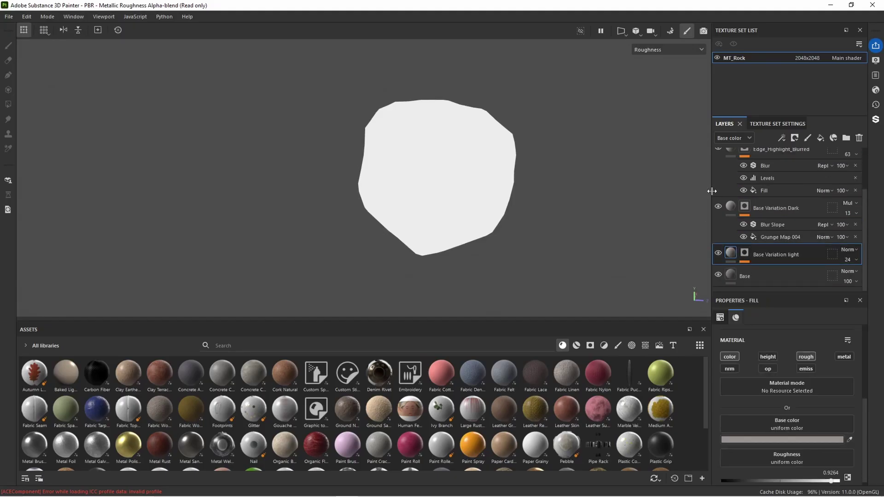
{"action": "middle_click_drag", "start_coordinate": [589, 201], "coordinate": [593, 187], "text": "alt"}
{"action": "scroll", "coordinate": [806, 421], "scroll_direction": "down", "scroll_amount": 1}
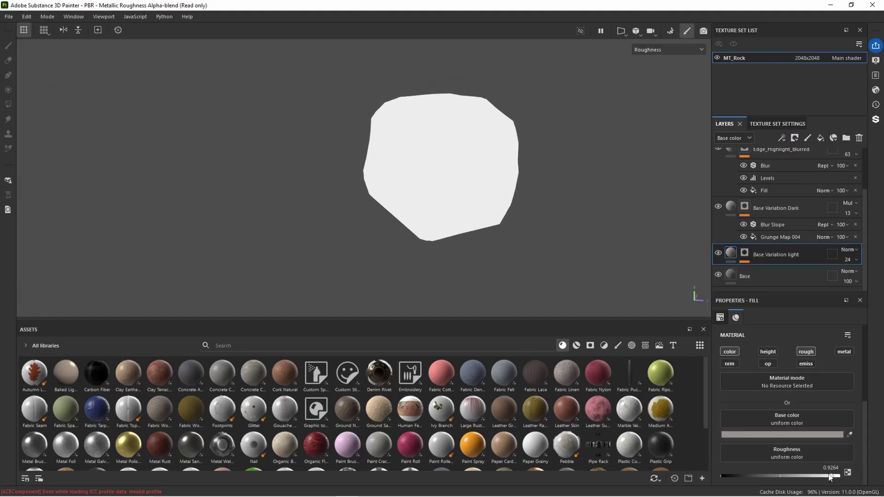
{"action": "left_click_drag", "start_coordinate": [827, 480], "coordinate": [821, 486]}
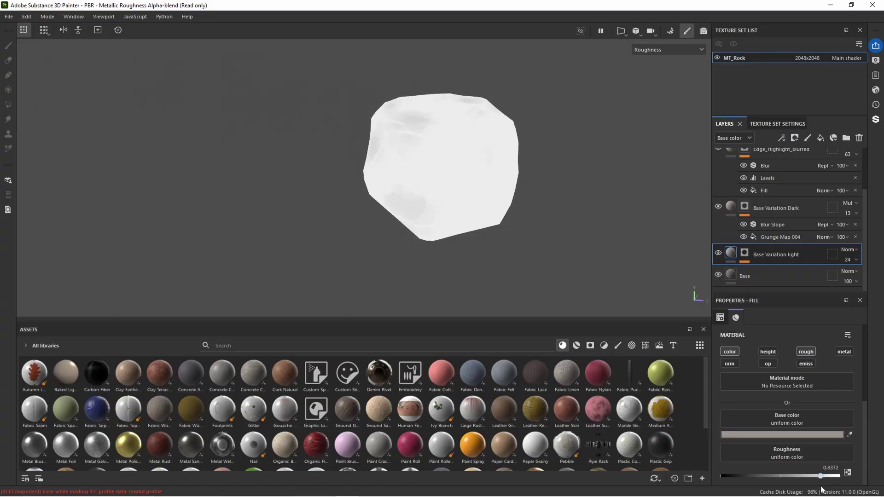
- Lower the Base Variation Dark layer's roughness so its patches stand out slightly from the base
{"action": "left_click", "coordinate": [730, 206]}
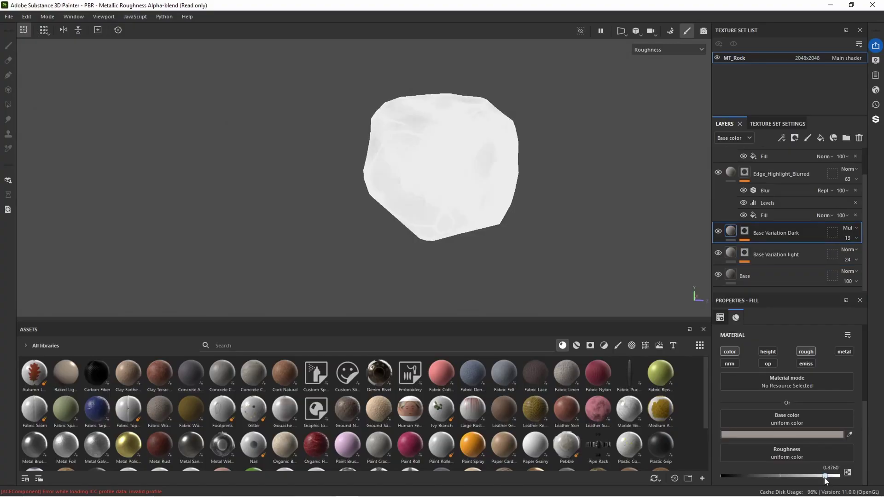
{"action": "left_click_drag", "start_coordinate": [825, 481], "coordinate": [817, 483]}
{"action": "left_click_drag", "start_coordinate": [455, 166], "coordinate": [456, 219], "text": "alt"}
{"action": "scroll", "coordinate": [489, 196], "scroll_direction": "up", "scroll_amount": 3}
- Lower the Edge_Highlight_Sharp layer's roughness to about 0.88 and return the rock to the full material display
{"action": "scroll", "coordinate": [783, 207], "scroll_direction": "up", "scroll_amount": 1}
{"action": "left_click", "coordinate": [780, 159]}
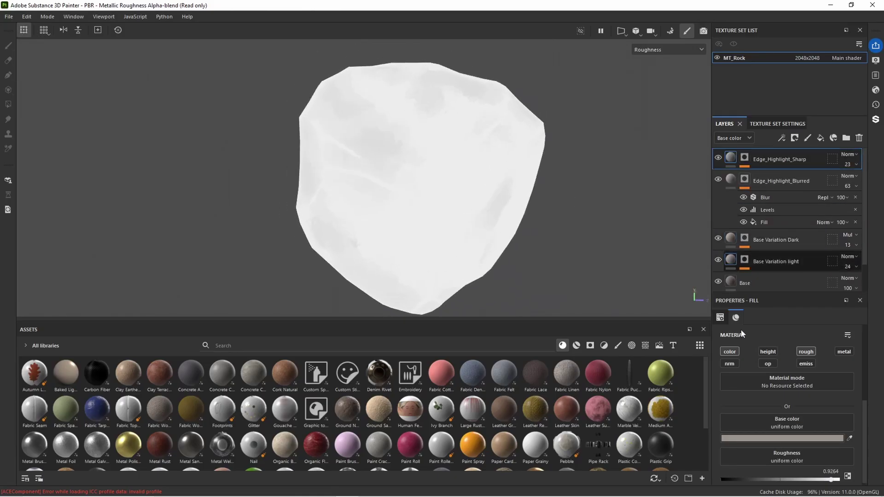
{"action": "left_click_drag", "start_coordinate": [830, 477], "coordinate": [825, 477]}
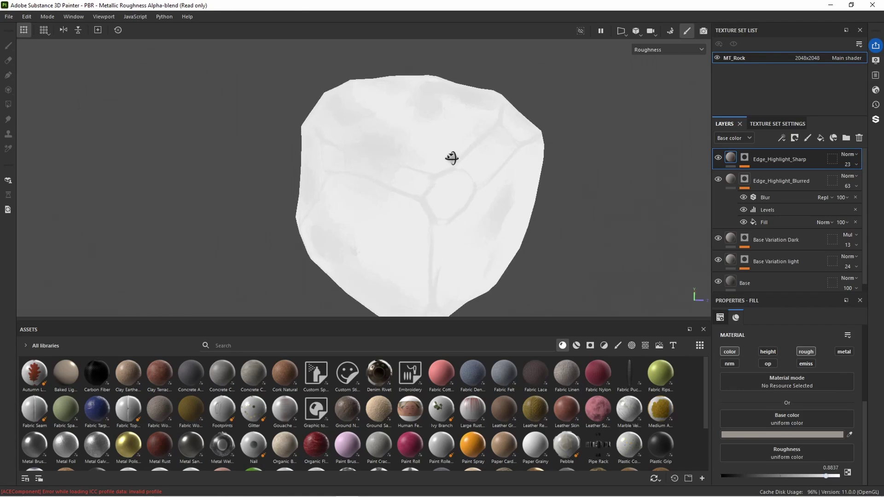
{"action": "scroll", "coordinate": [459, 154], "scroll_direction": "down", "scroll_amount": 6}
{"action": "key", "text": "m"}
{"action": "scroll", "coordinate": [443, 156], "scroll_direction": "up", "scroll_amount": 4}
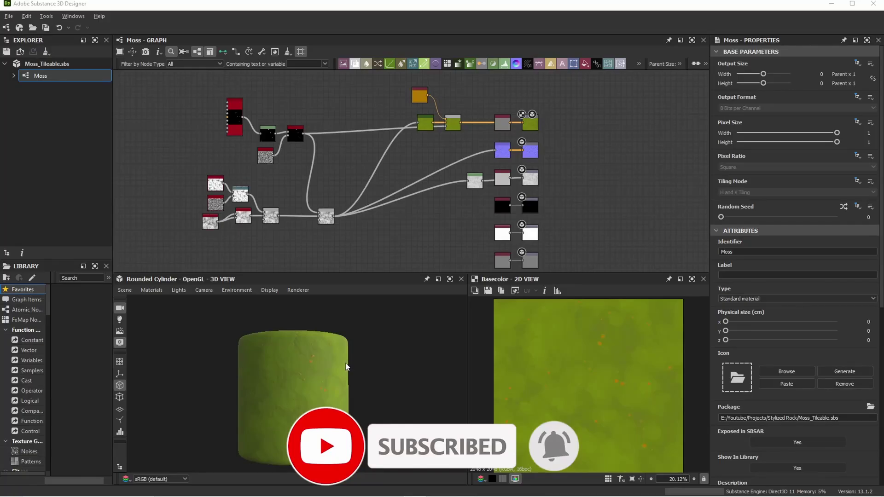
- Switch to Substance 3D Designer and inspect the Moss material on the rounded cylinder preview
{"action": "left_click_drag", "start_coordinate": [339, 366], "coordinate": [274, 374]}
{"action": "scroll", "coordinate": [345, 397], "scroll_direction": "up", "scroll_amount": 5}
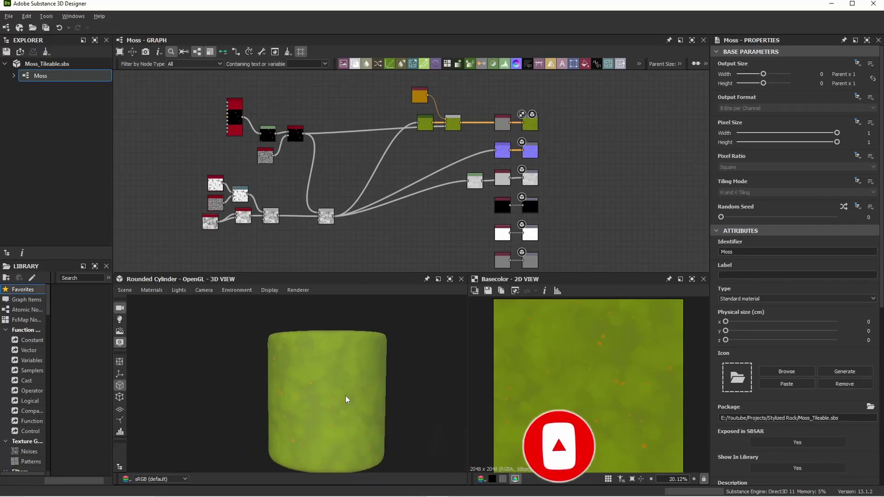